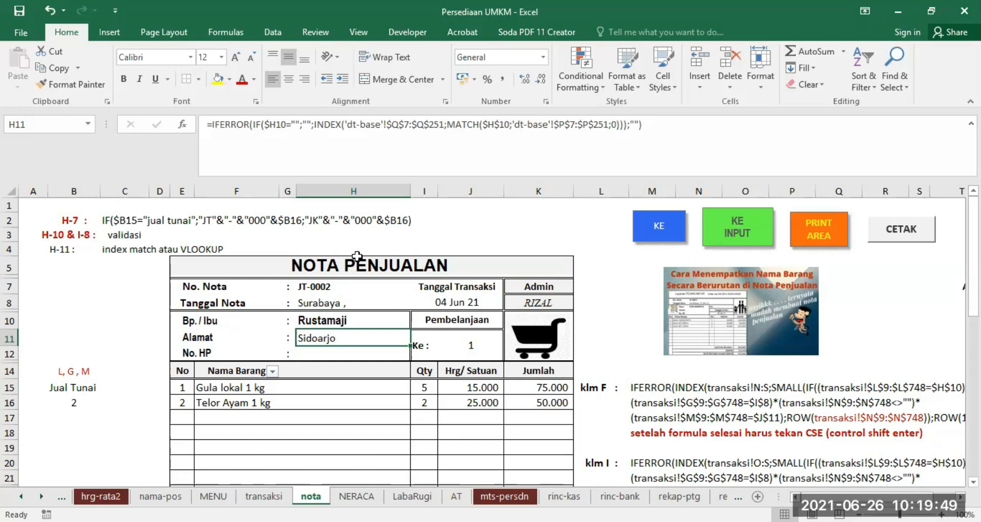
Step: Review the sales invoice's first item row and compare it with the records on the transaksi sheet
click(594, 273)
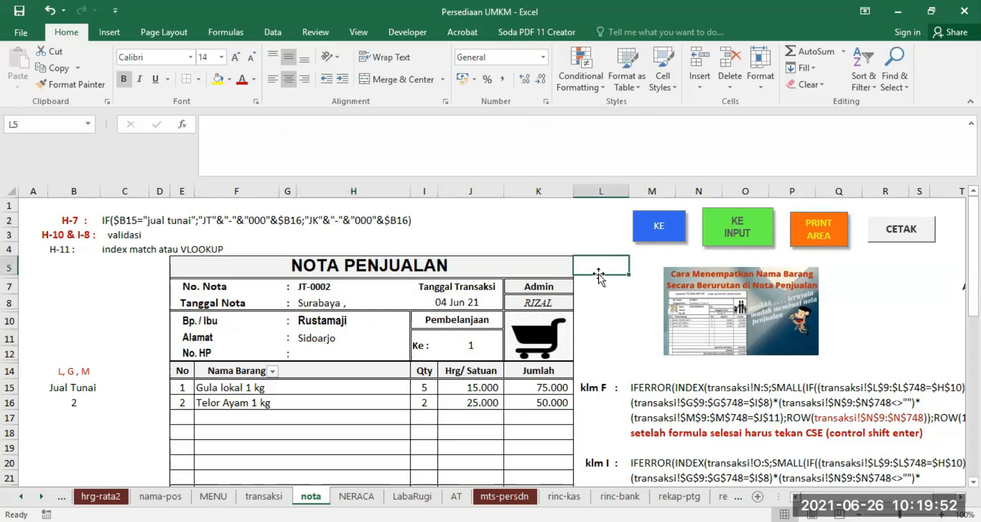
click(726, 304)
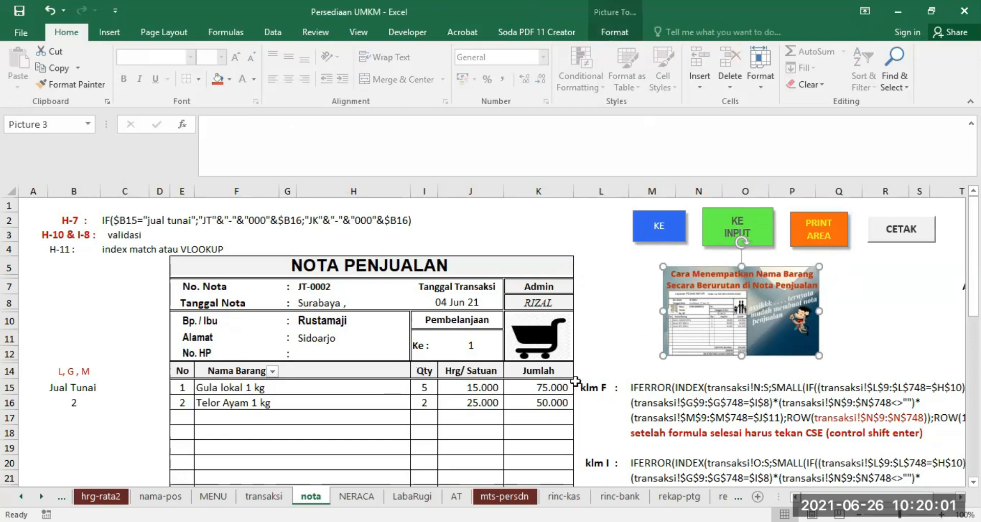
click(215, 388)
click(266, 495)
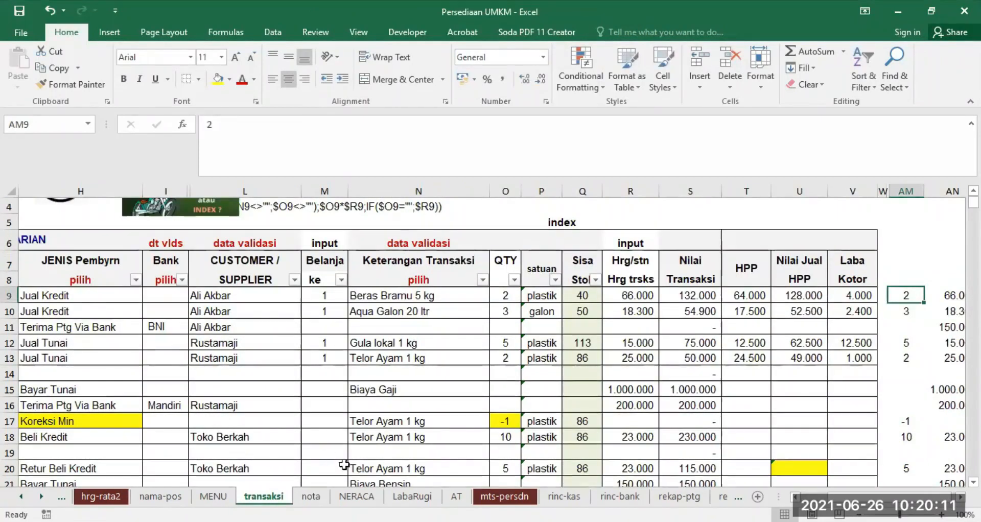
click(310, 496)
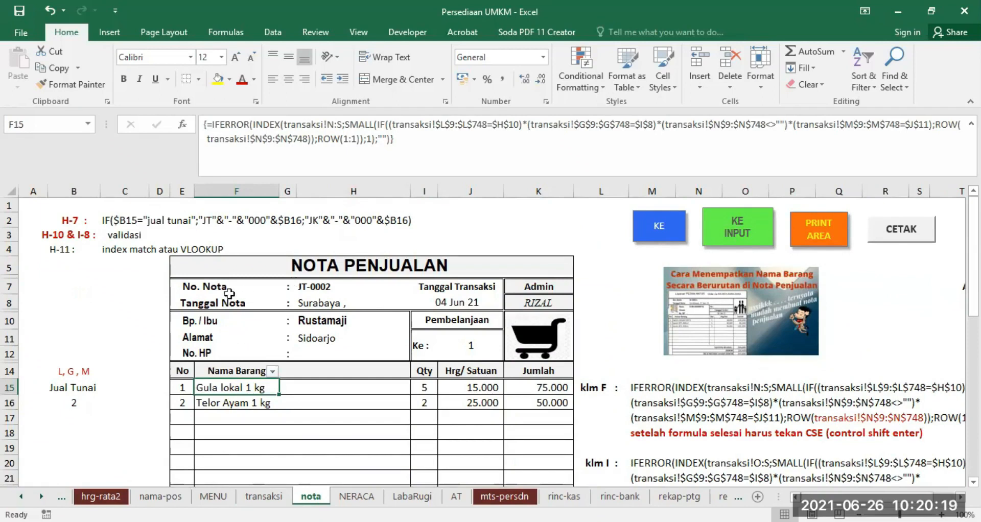
Step: Examine the formulas behind the invoice number in H7 and the payment type in B15, plus the customer cell H10
click(315, 286)
click(311, 324)
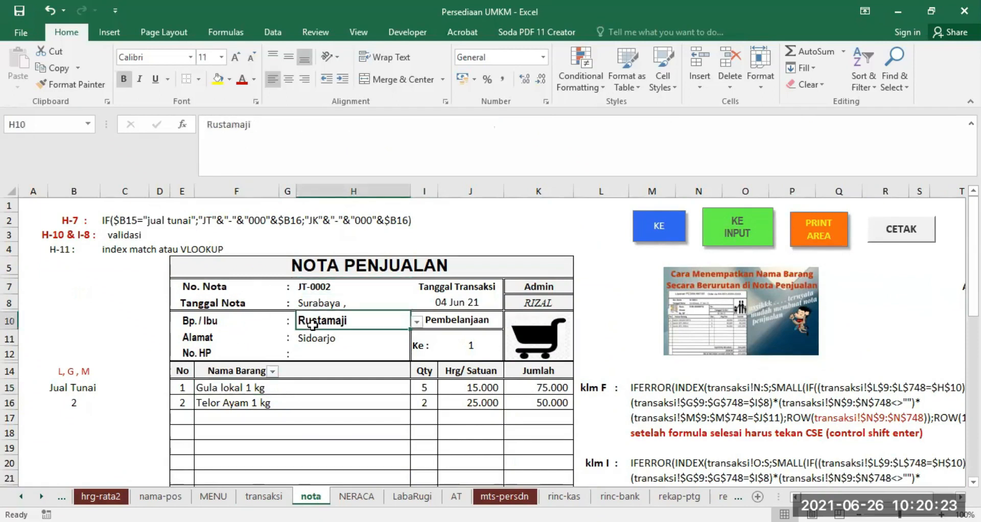
click(315, 287)
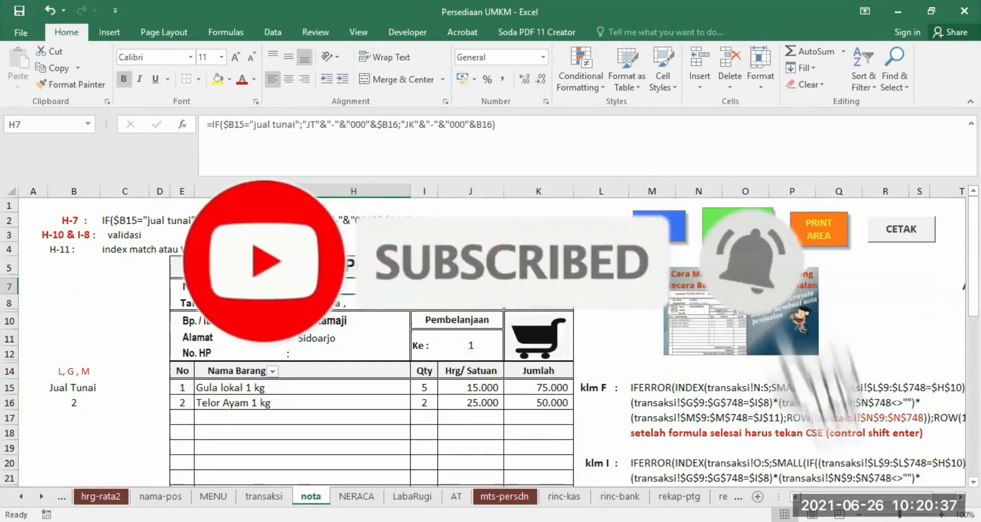
click(82, 192)
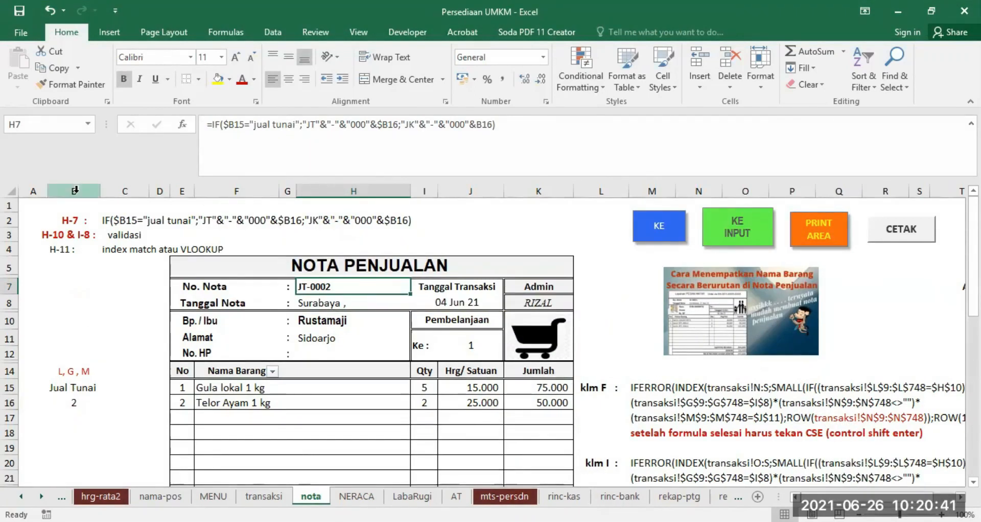
click(61, 388)
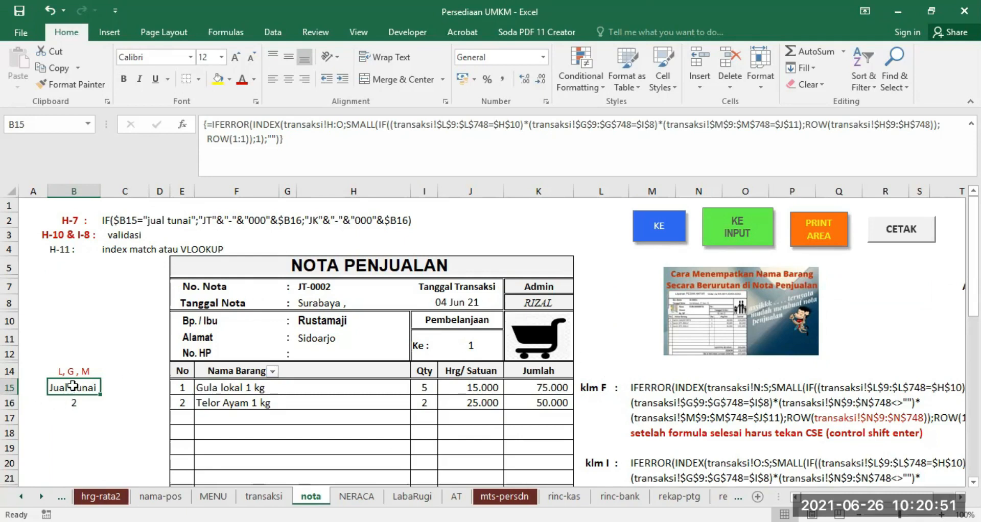
click(318, 285)
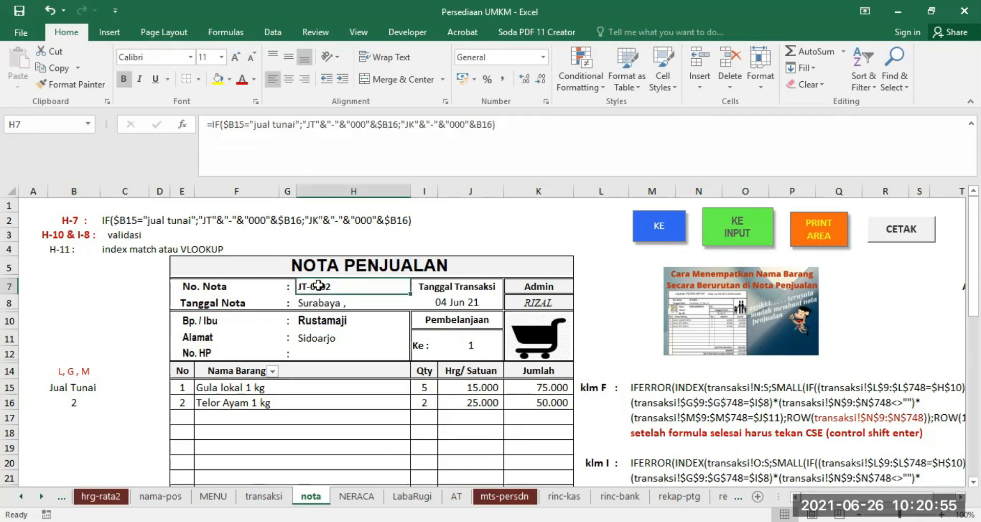
Step: Open the data validation settings for the transaction date cell I8 and allow a List
click(311, 303)
click(453, 304)
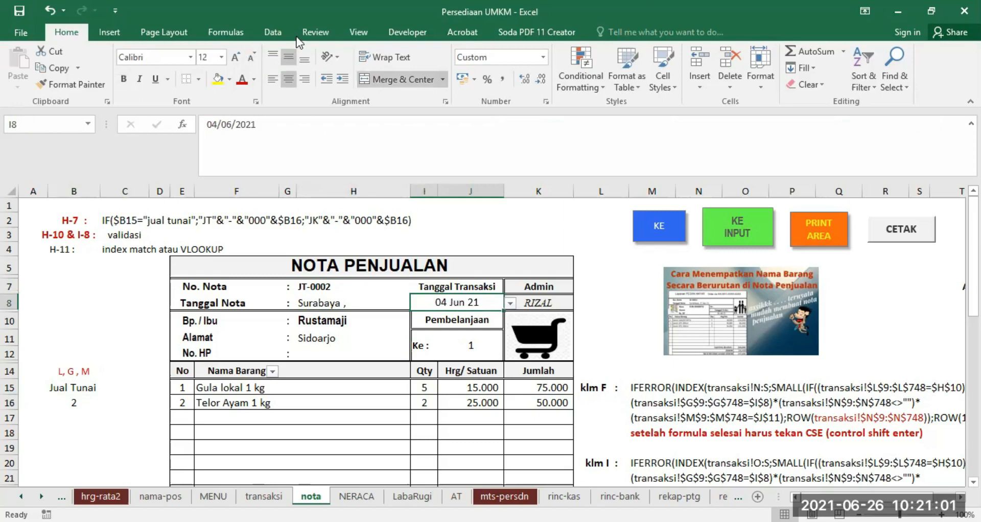
click(273, 34)
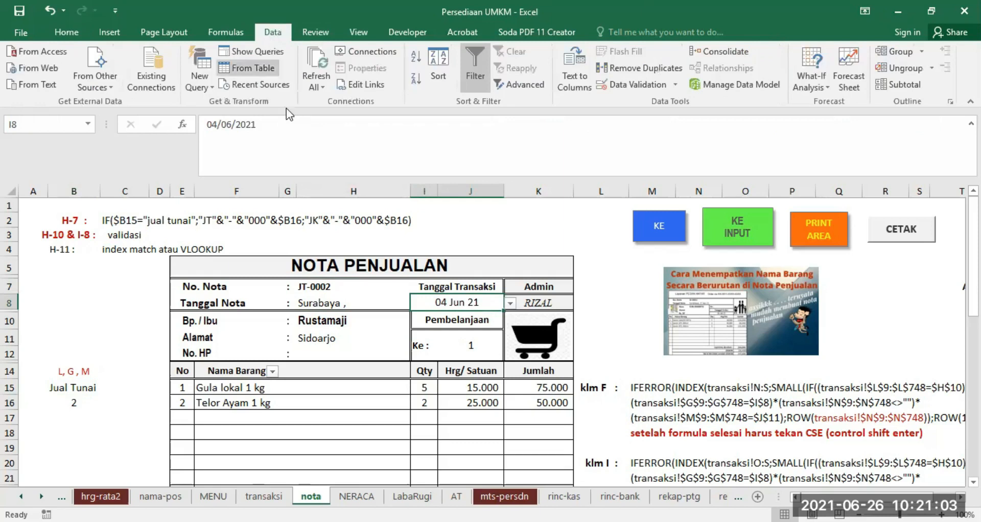
click(624, 83)
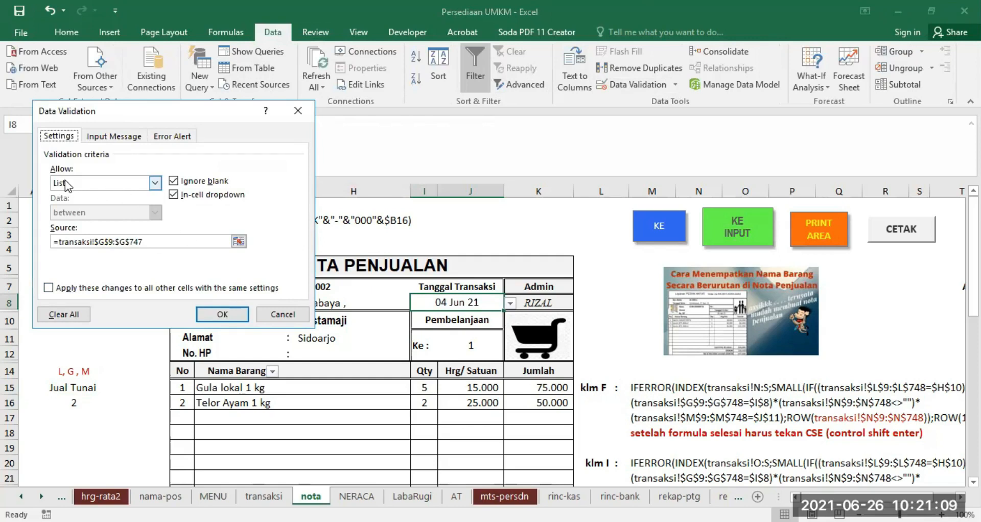
click(154, 184)
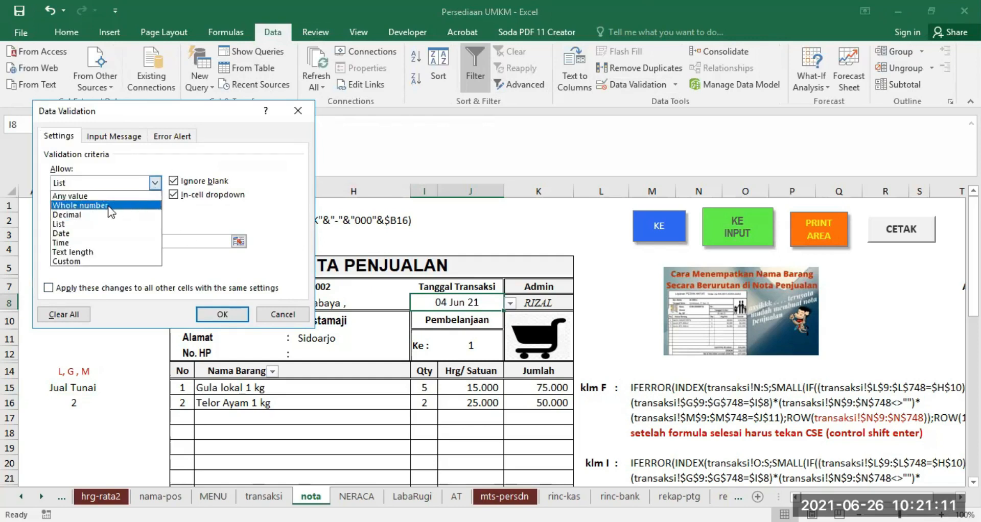
click(108, 197)
click(157, 183)
click(64, 226)
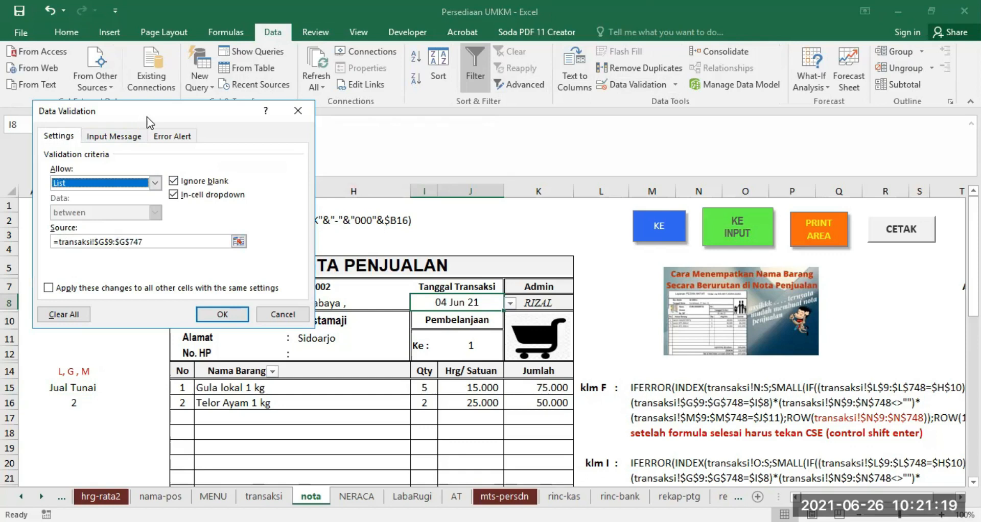
Step: Replace the validation list source for cell I8 with =transaksi!$G$9:$G$747 and apply it
drag(146, 116, 710, 143)
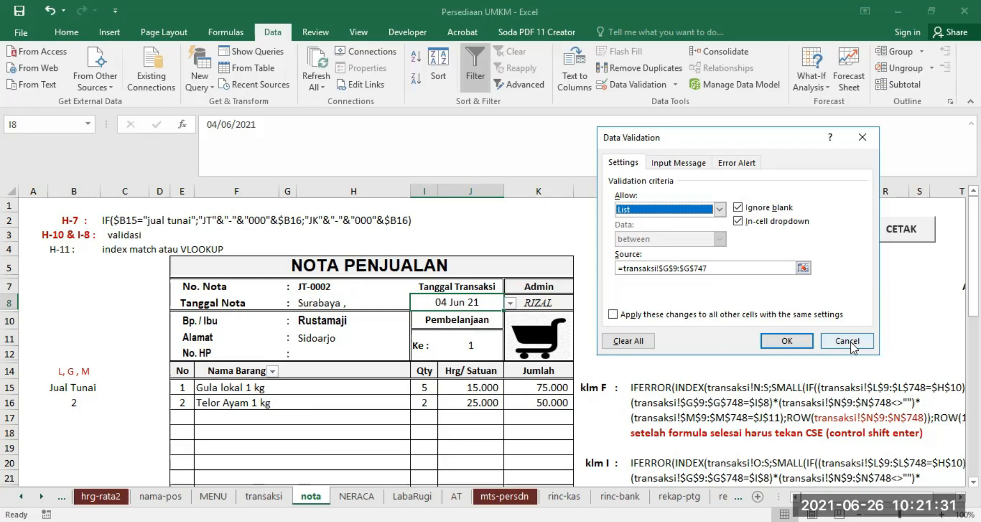
click(743, 268)
key(BackSpace)
key(BackSpace)
key(BackSpace)
key(BackSpace)
key(BackSpace)
key(BackSpace)
key(BackSpace)
key(BackSpace)
key(BackSpace)
key(BackSpace)
key(BackSpace)
key(BackSpace)
key(BackSpace)
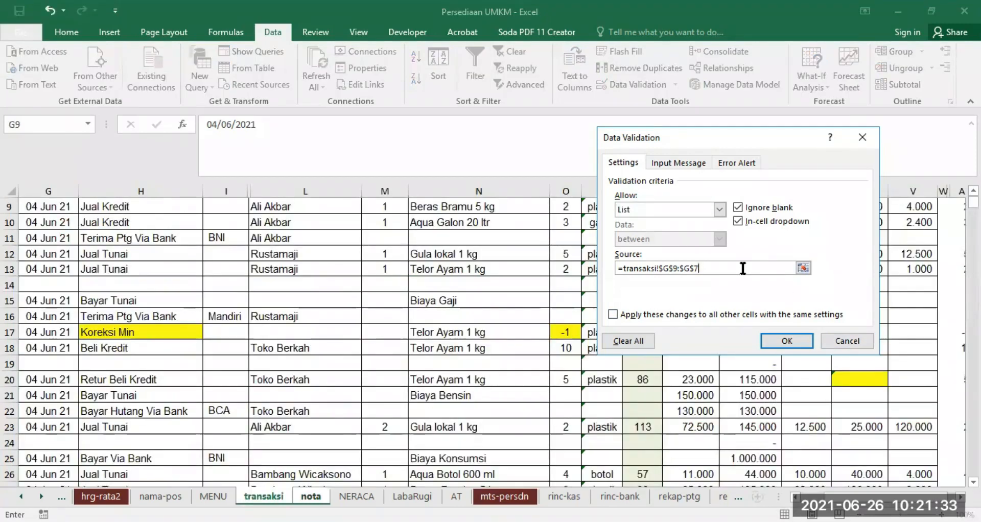
key(BackSpace)
key(BackSpace)
key(BackSpace)
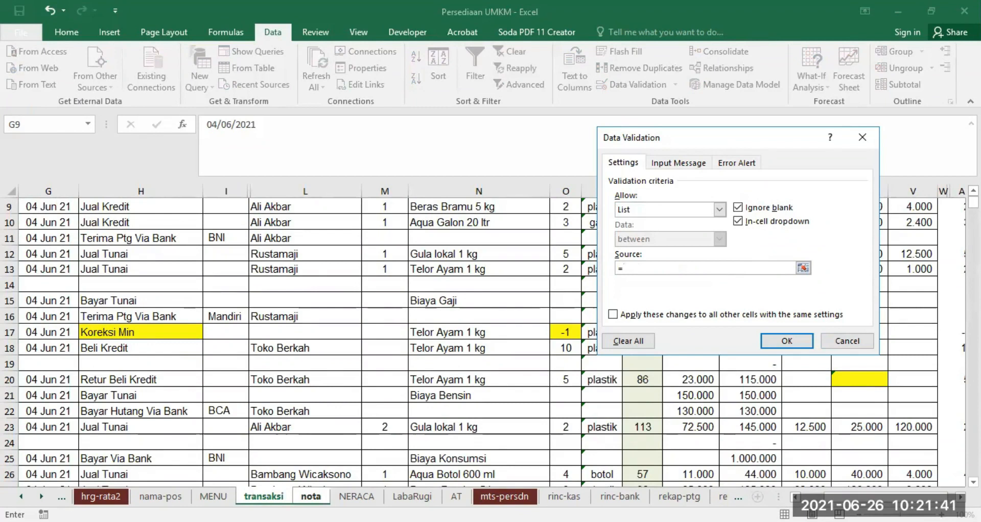
click(264, 496)
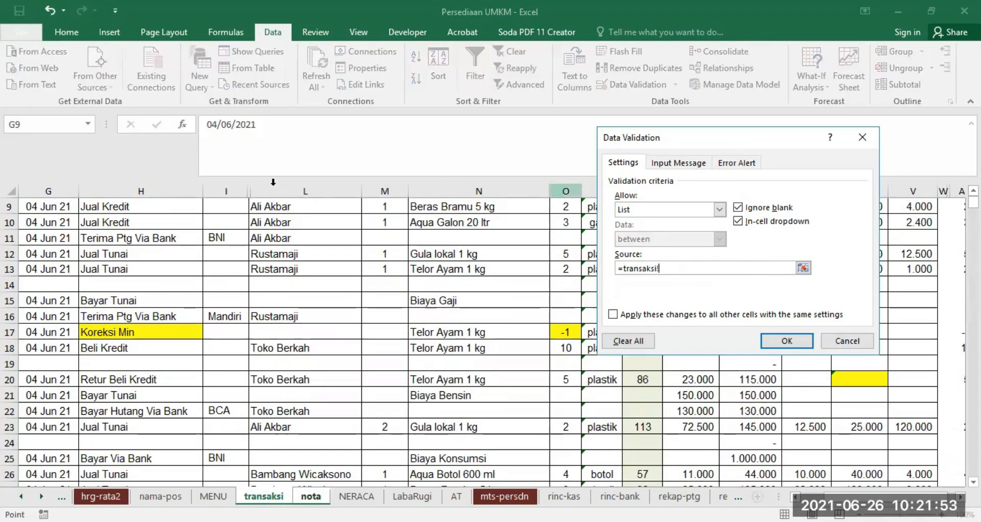
scroll(54, 350, up, 3)
click(53, 349)
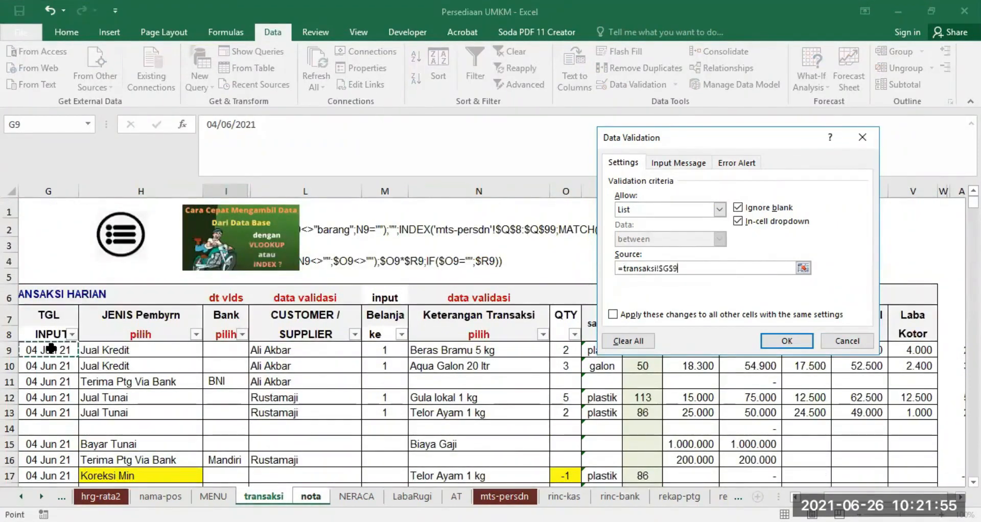
drag(51, 348, 52, 484)
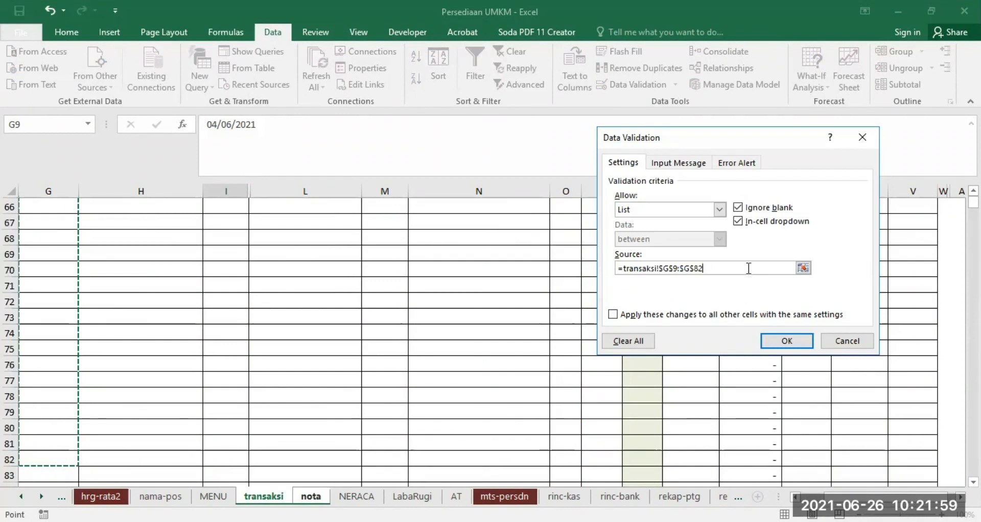
key(BackSpace)
key(BackSpace)
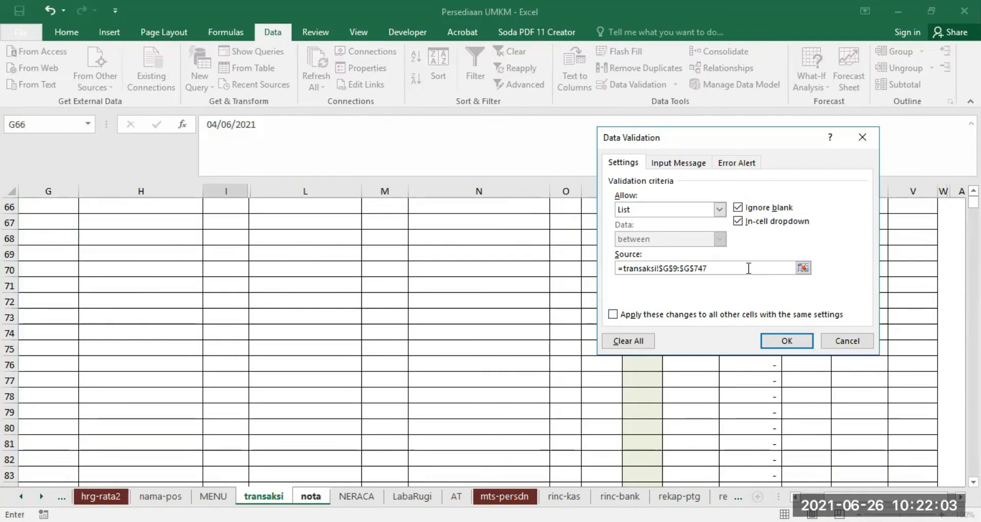
click(780, 341)
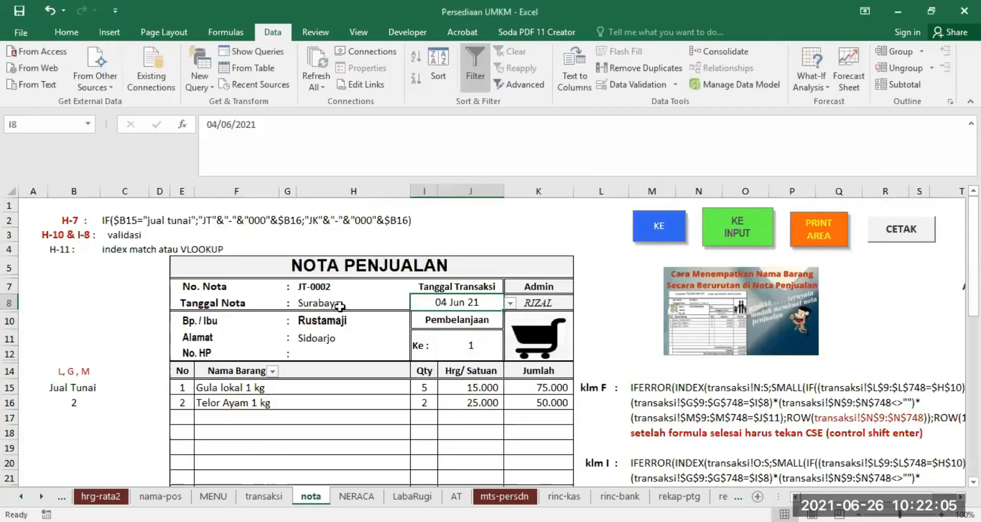
Step: Check the date choices offered in I8 against the input dates on the transaksi sheet, and return to the nota sheet
click(510, 304)
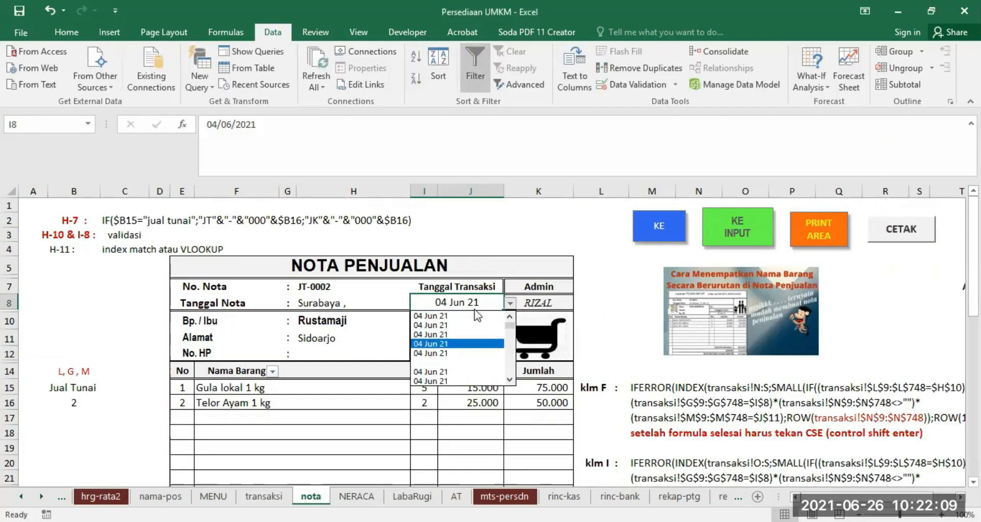
click(488, 302)
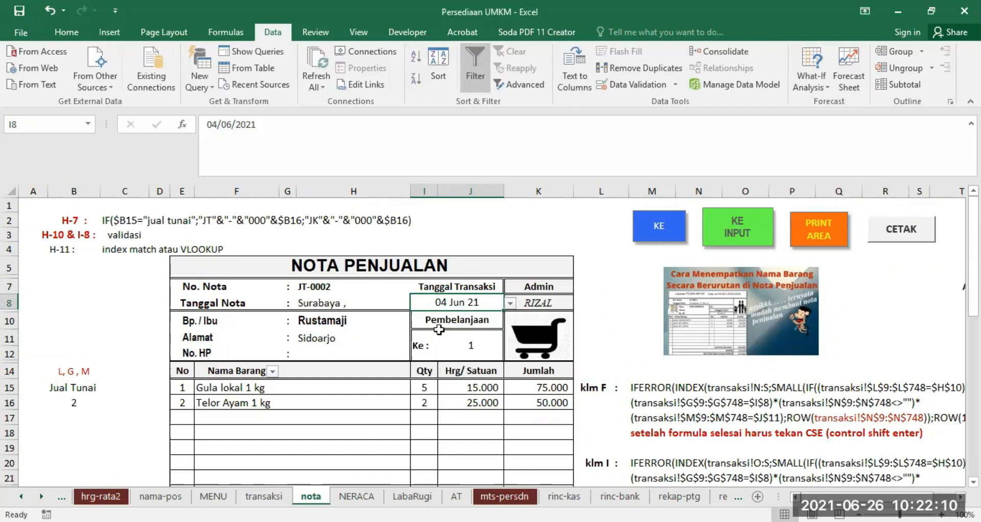
click(263, 497)
scroll(123, 339, up, 20)
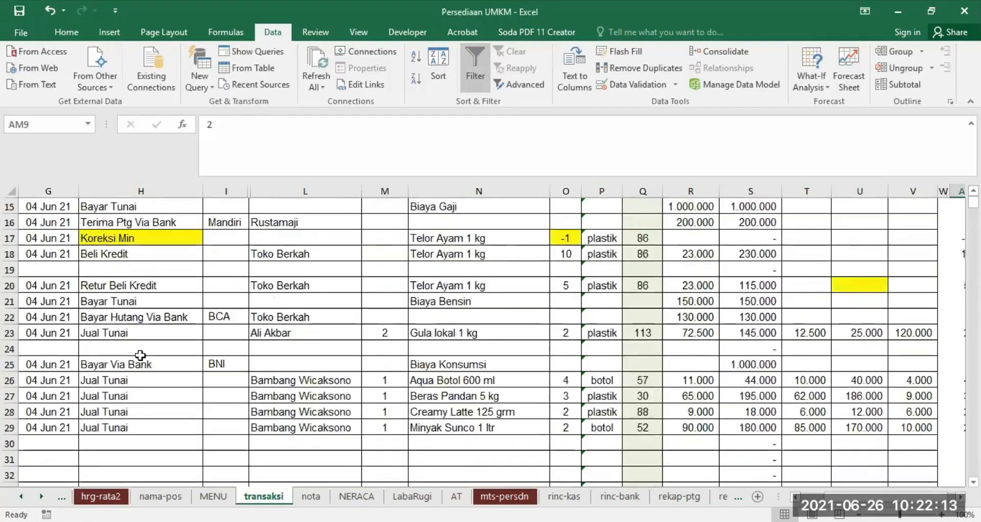
scroll(133, 360, down, 5)
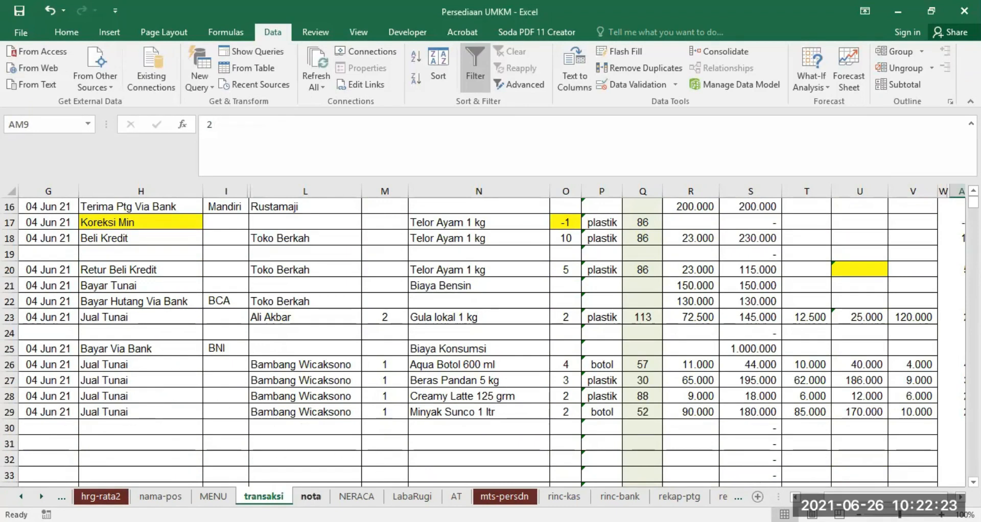
click(310, 497)
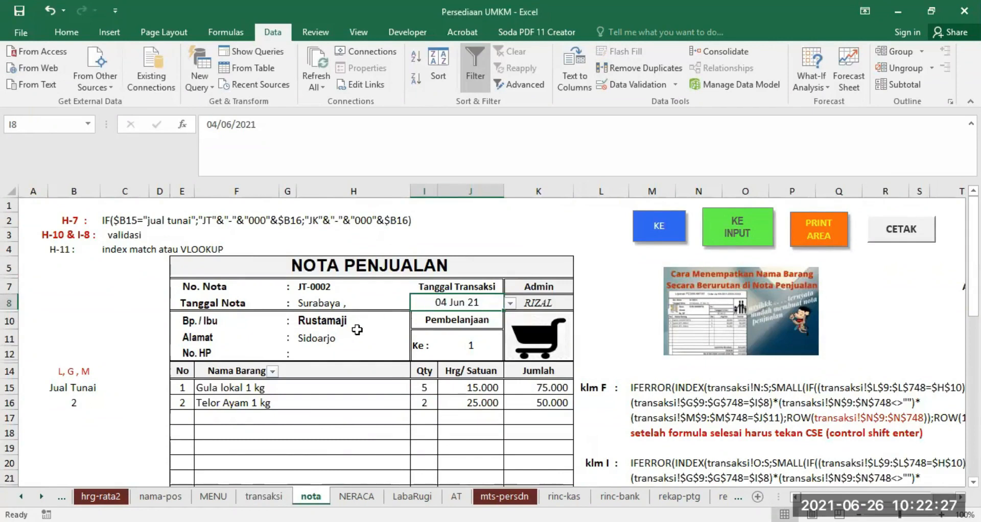
Step: Check the customer name cell H10 against the Customer/Supplier column on the transaksi sheet, and return to the nota sheet
click(322, 322)
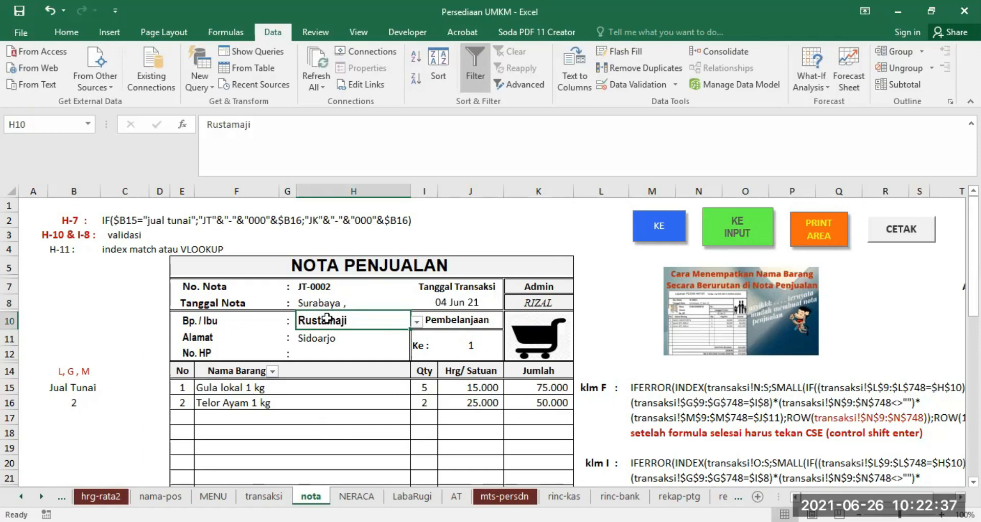
click(264, 495)
scroll(414, 342, up, 5)
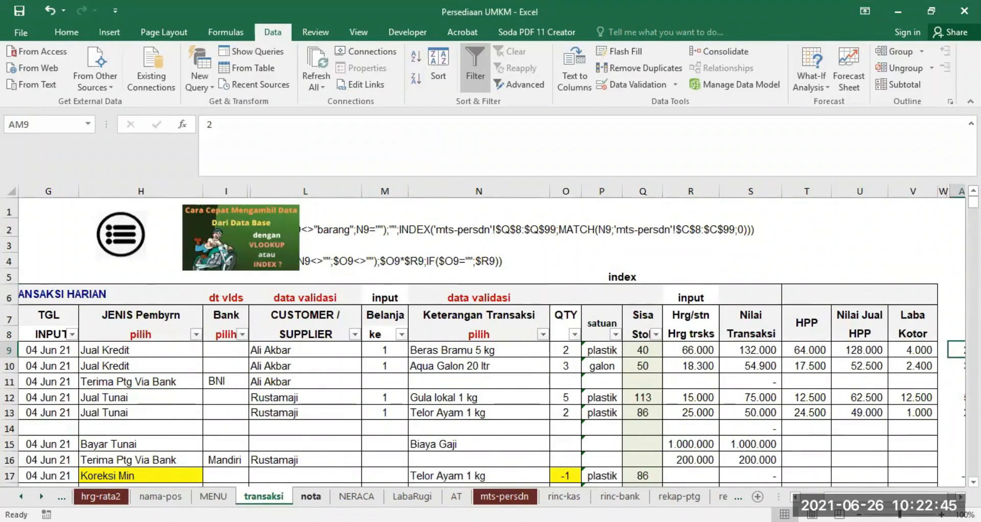
click(311, 496)
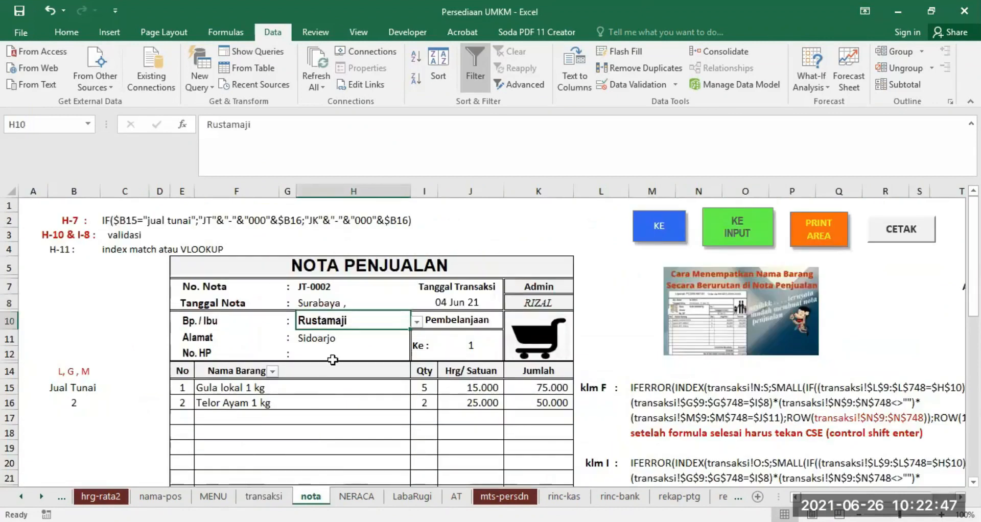
Step: Examine the address formula in H11 and the customer names and addresses it looks up on the dt-base sheet
click(318, 337)
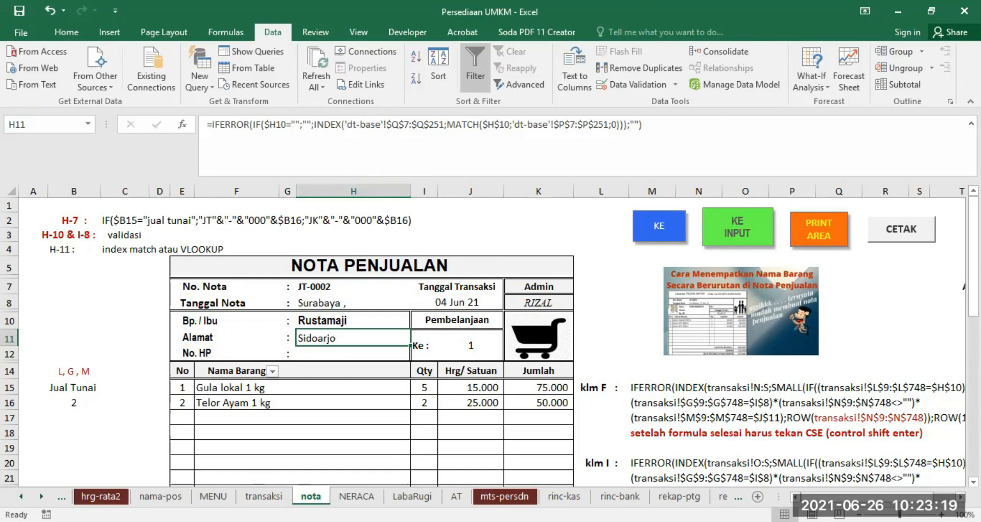
click(62, 496)
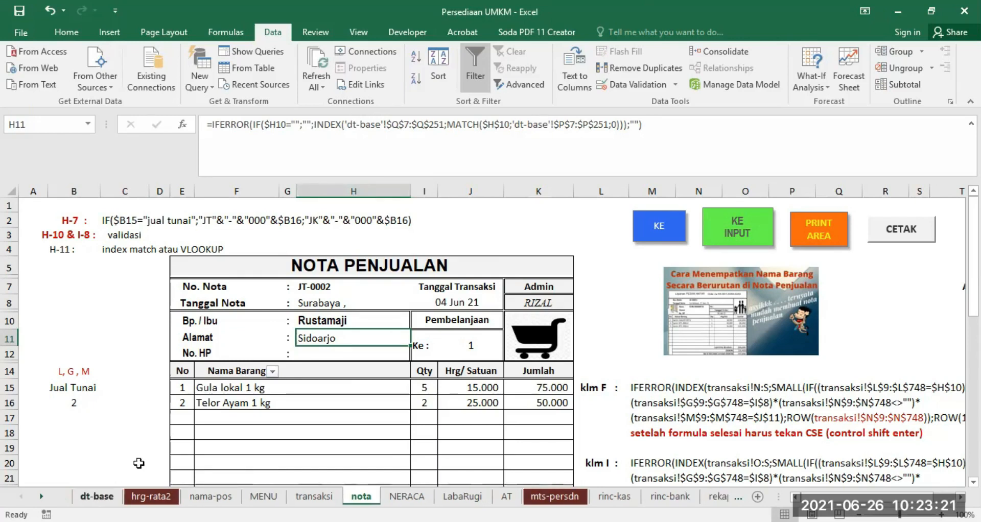
click(97, 497)
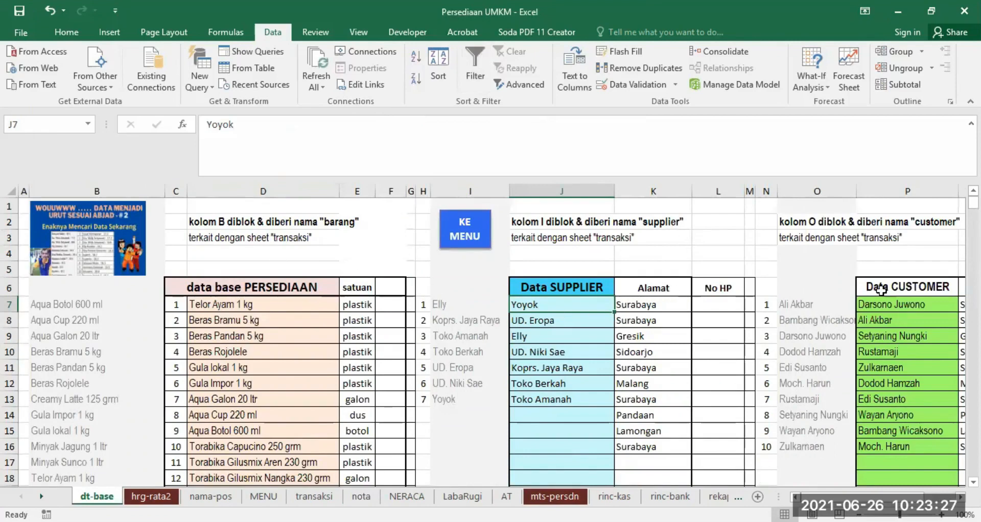
click(960, 496)
click(960, 497)
click(959, 496)
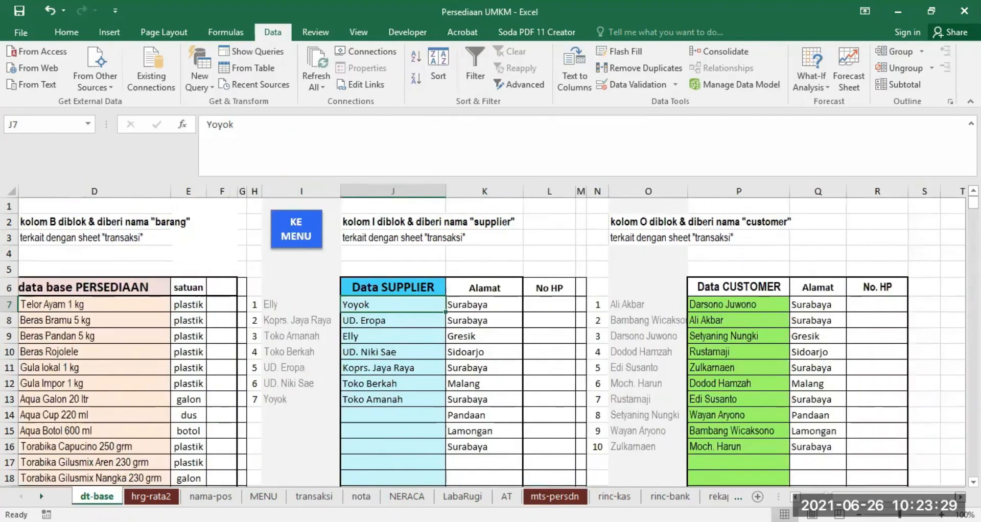
click(959, 497)
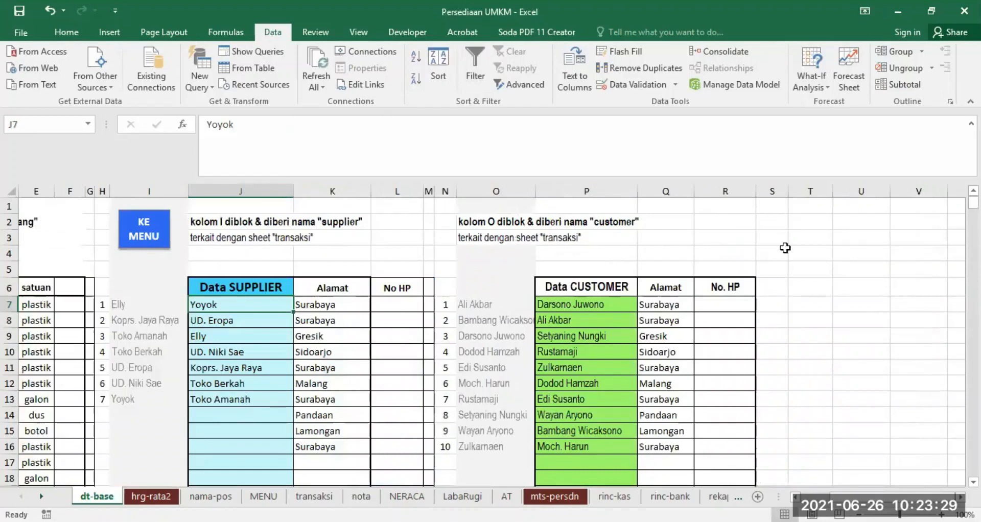
Step: Check the customer address range Q7:Q16 on the dt-base sheet, and return to the nota sheet
drag(664, 303, 665, 447)
click(669, 303)
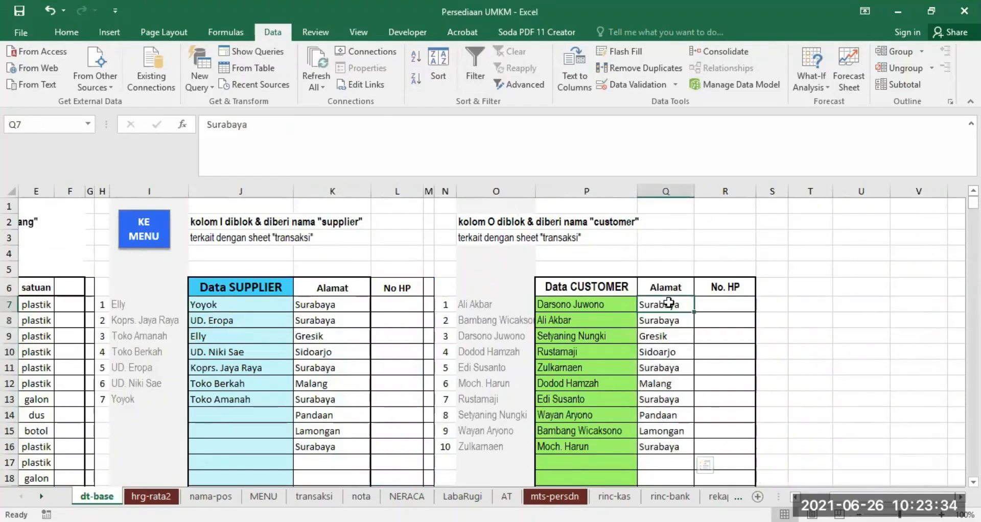
click(360, 497)
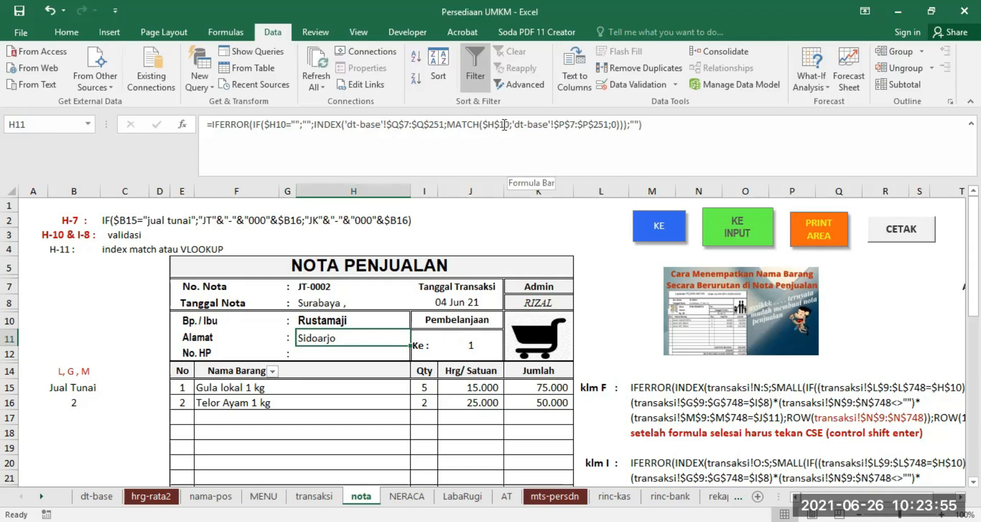
Step: Compare the name in H10 and the INDEX MATCH formula in H11 with the dt-base customer data, and return to the nota sheet
click(317, 322)
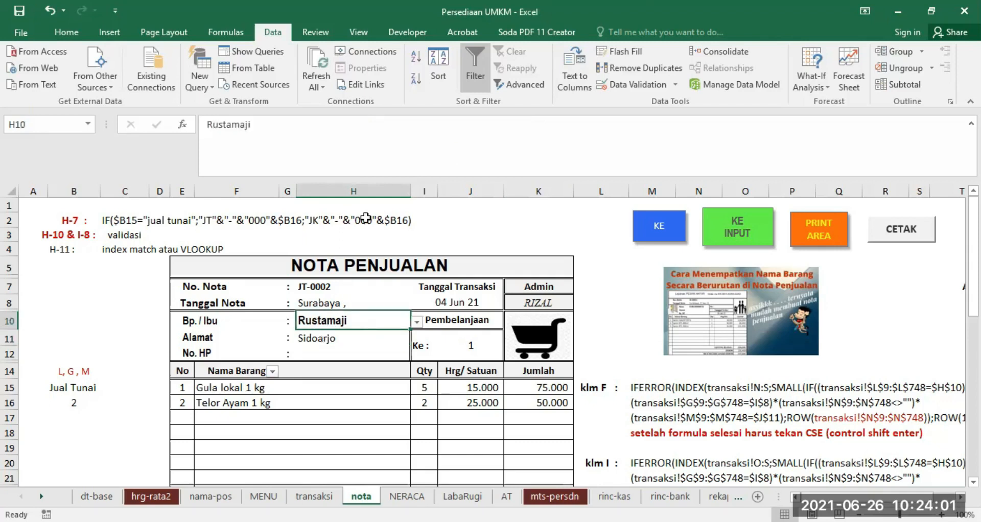
click(317, 338)
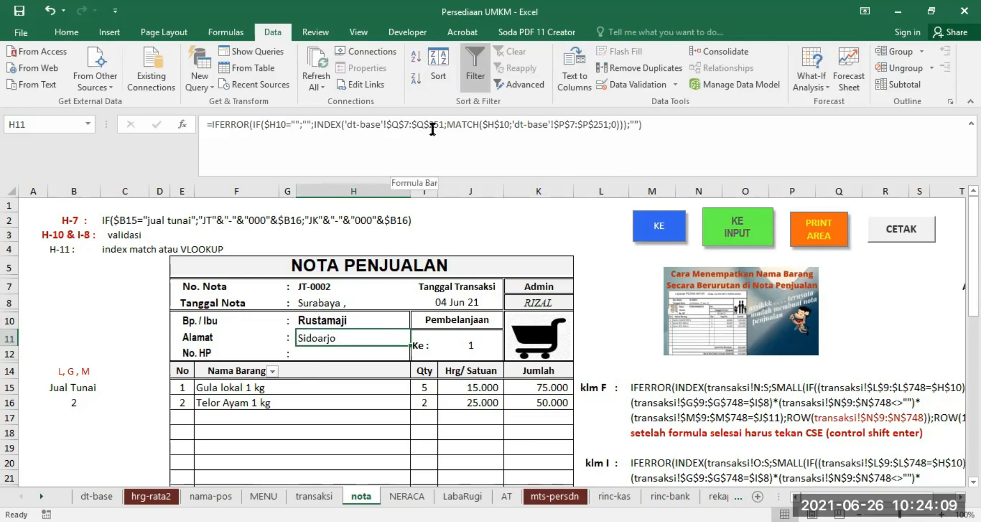
click(324, 321)
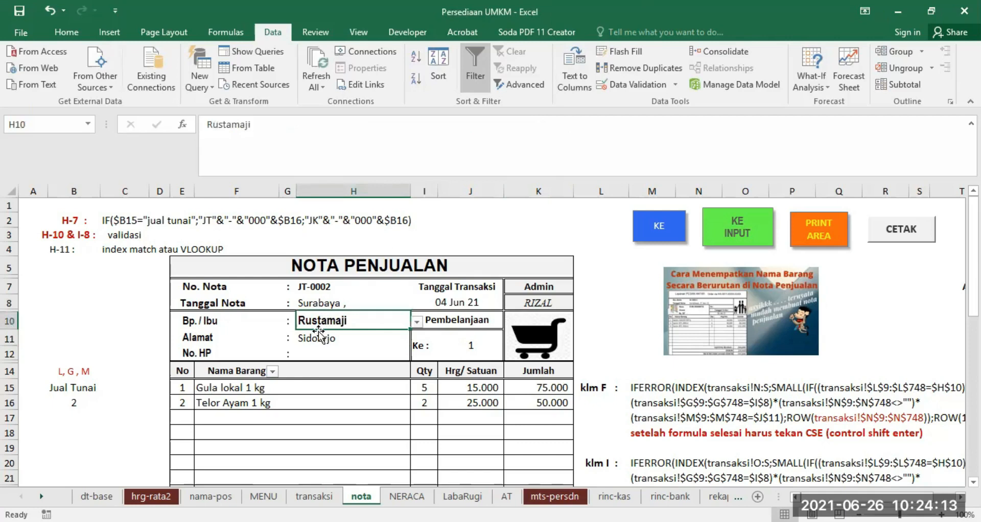
click(316, 337)
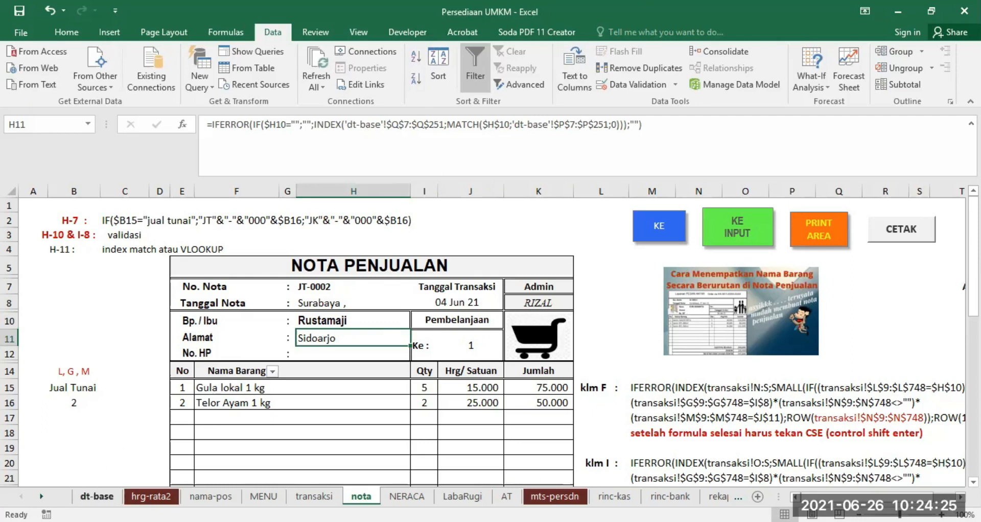
click(96, 496)
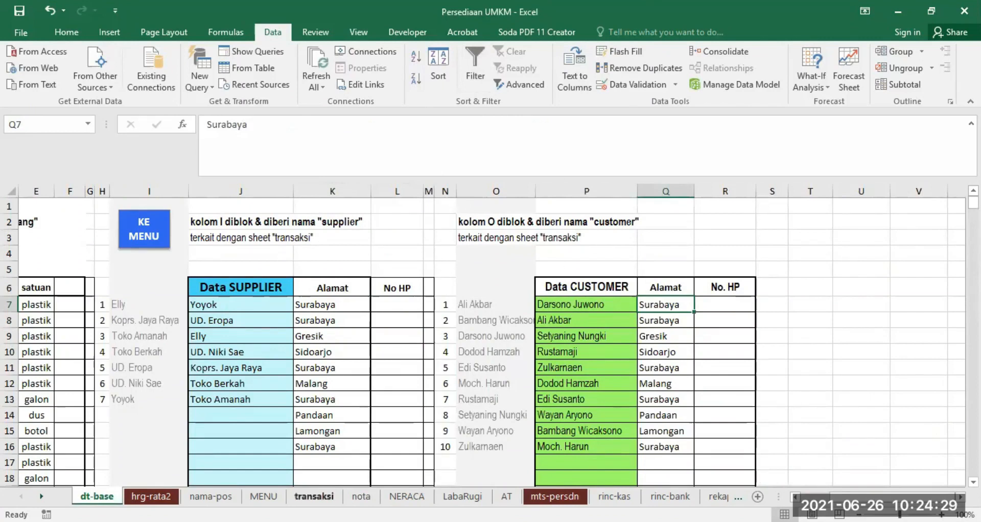
click(360, 496)
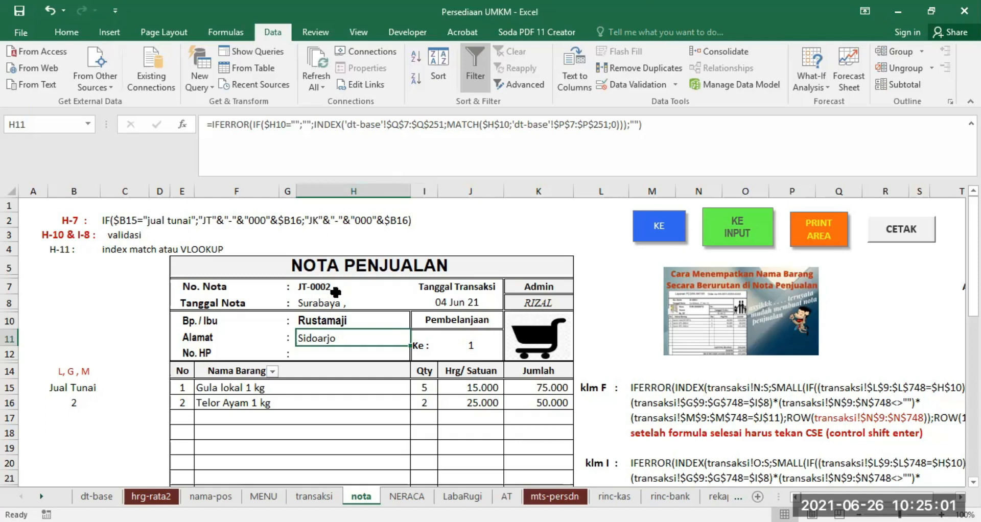
Step: Try clearing the customer name in H10 to test the address formula in H11, and undo the deletion
click(323, 319)
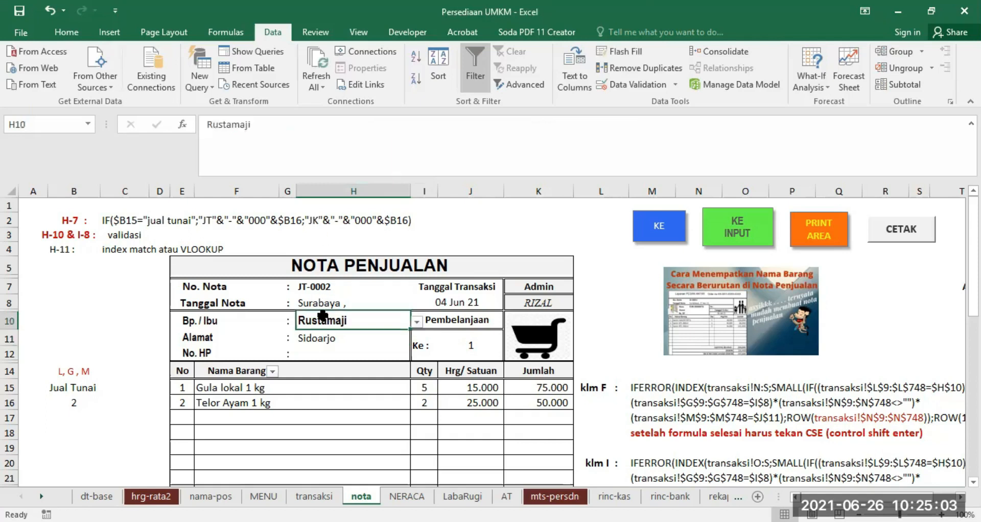
key(Delete)
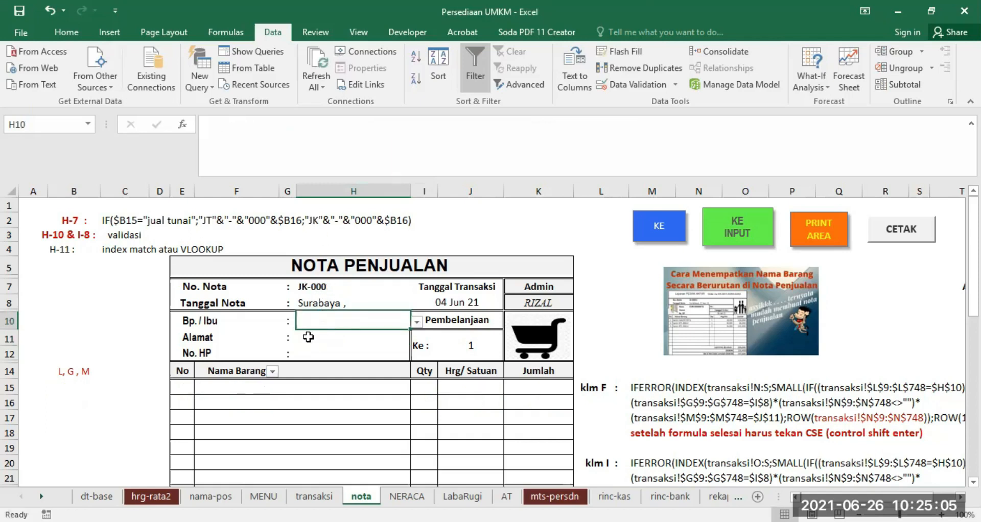
click(310, 336)
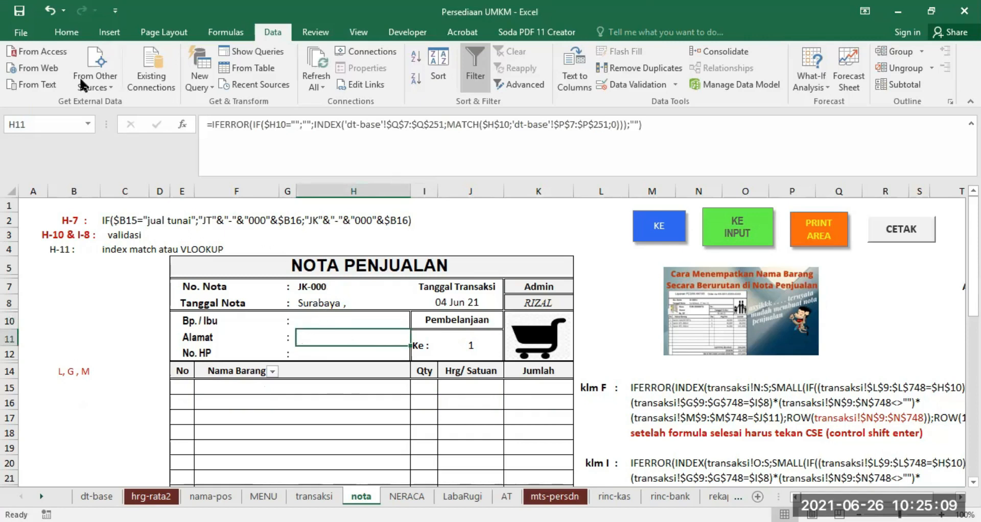
click(50, 11)
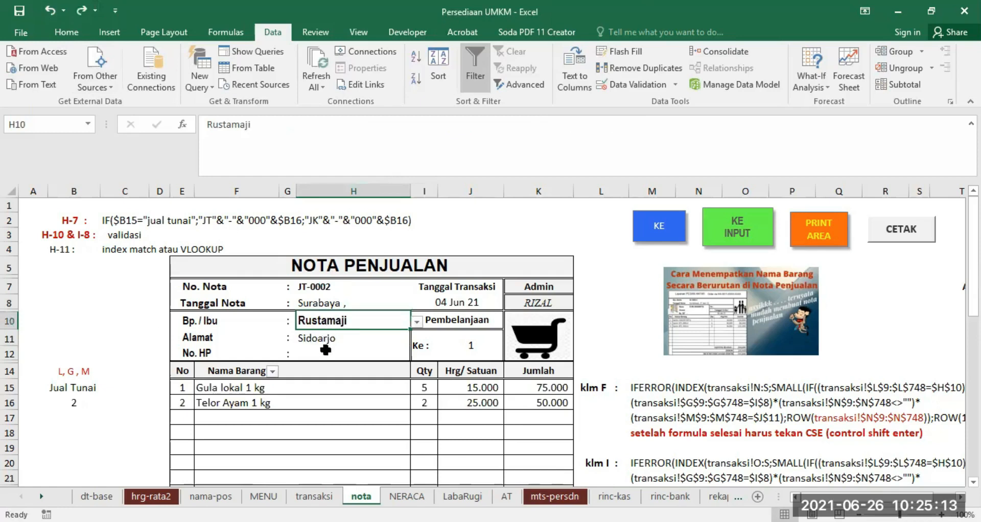
Step: Check the purchase number cell J11 against the Belanja ke column on the transaksi sheet, and return to the nota sheet
click(468, 345)
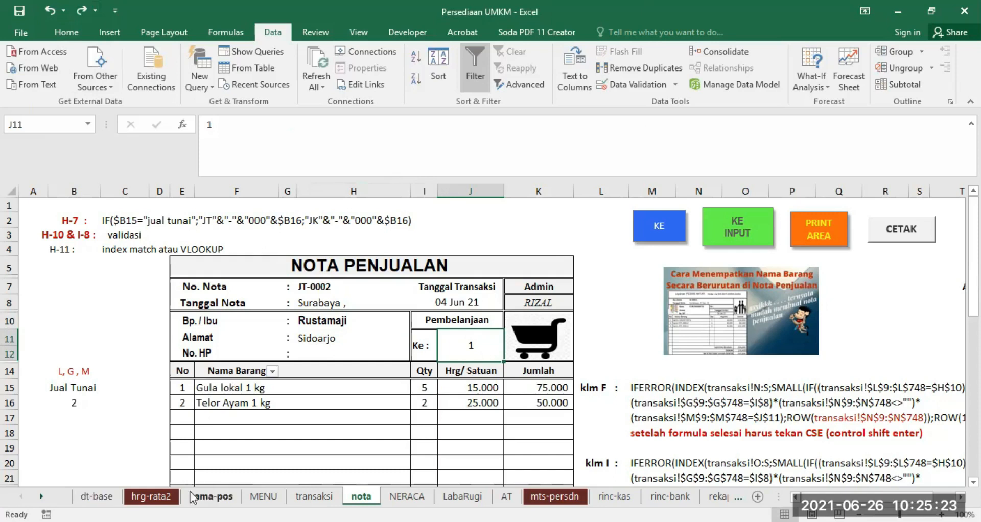
click(310, 496)
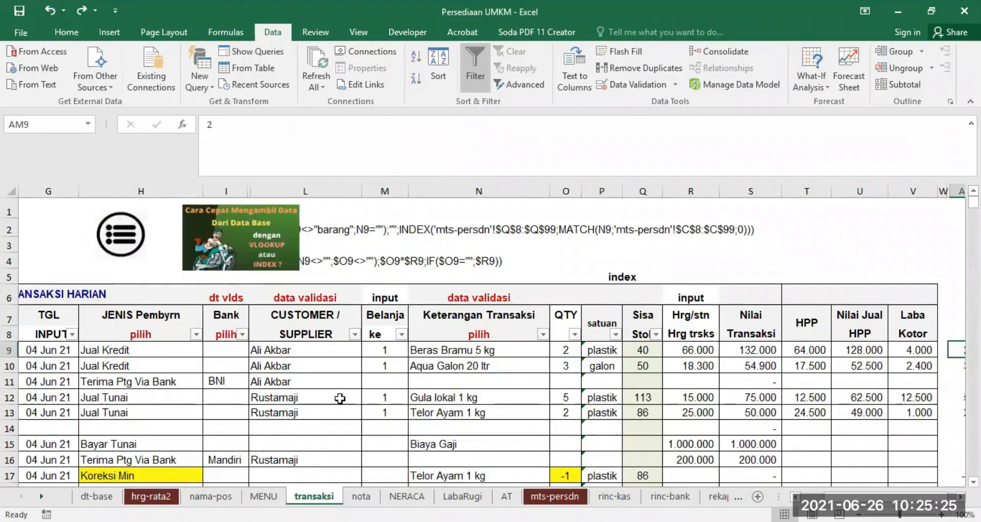
scroll(351, 392, down, 5)
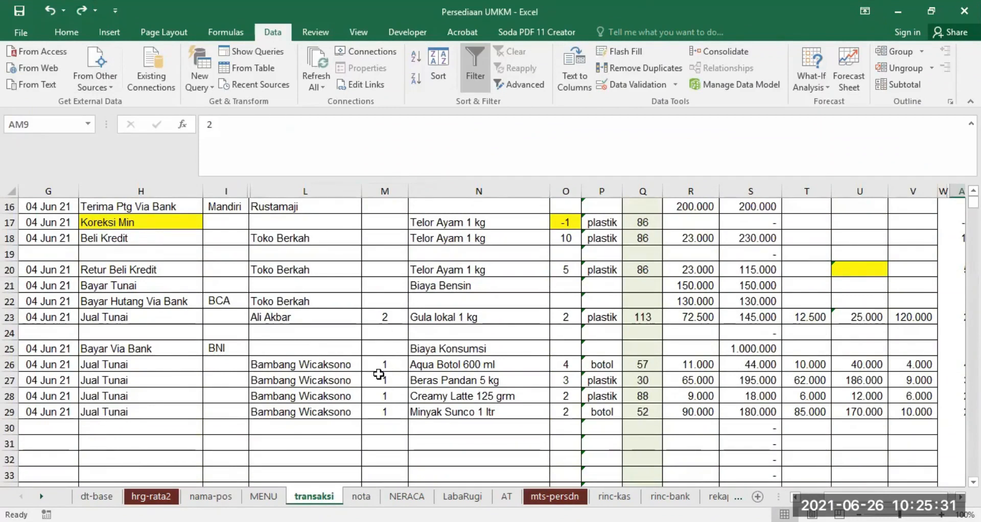
click(361, 497)
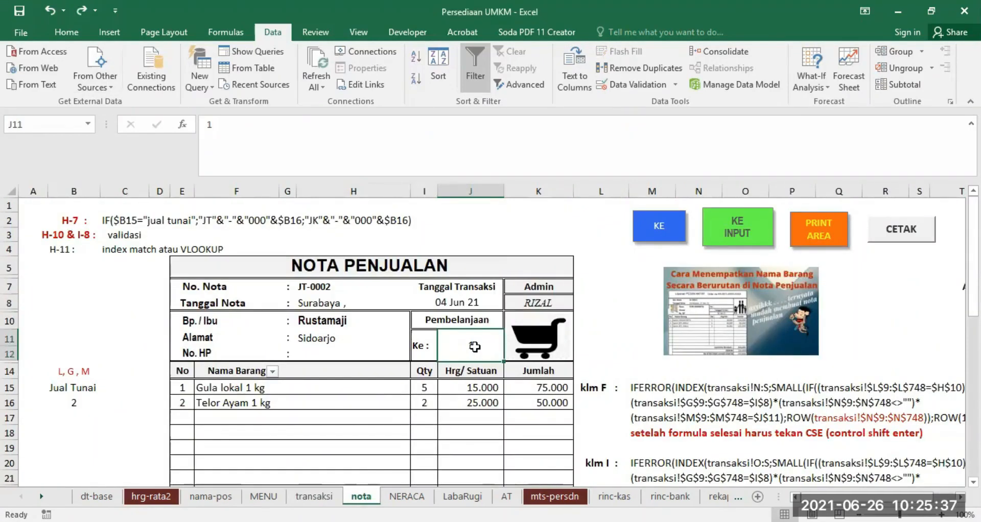
Step: Try purchase number 2 in J11 and compare it with the customer's entries on the transaksi sheet
text(2)
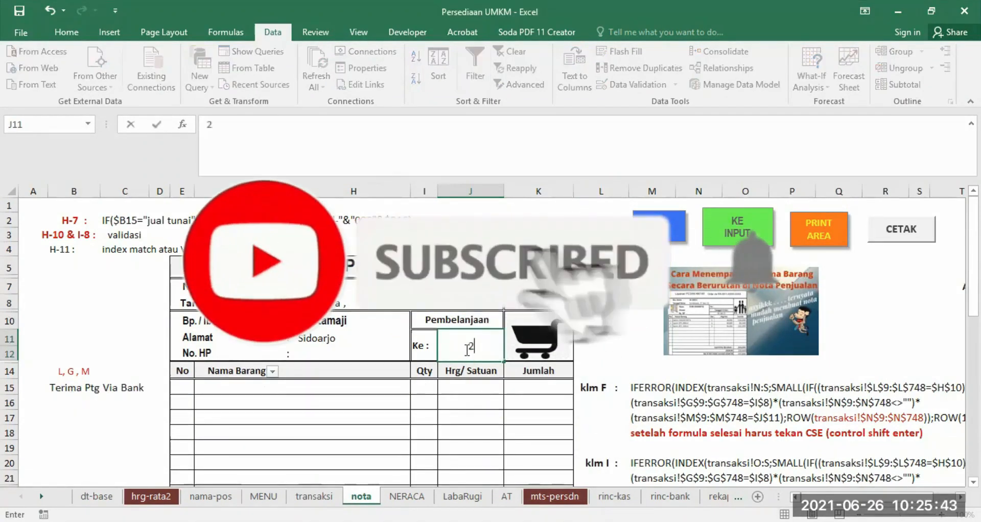
key(Return)
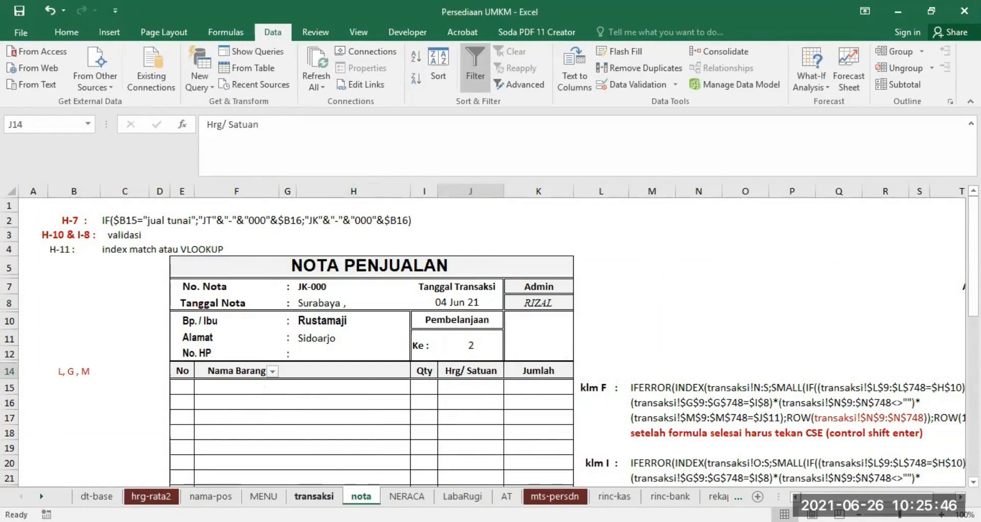
click(313, 496)
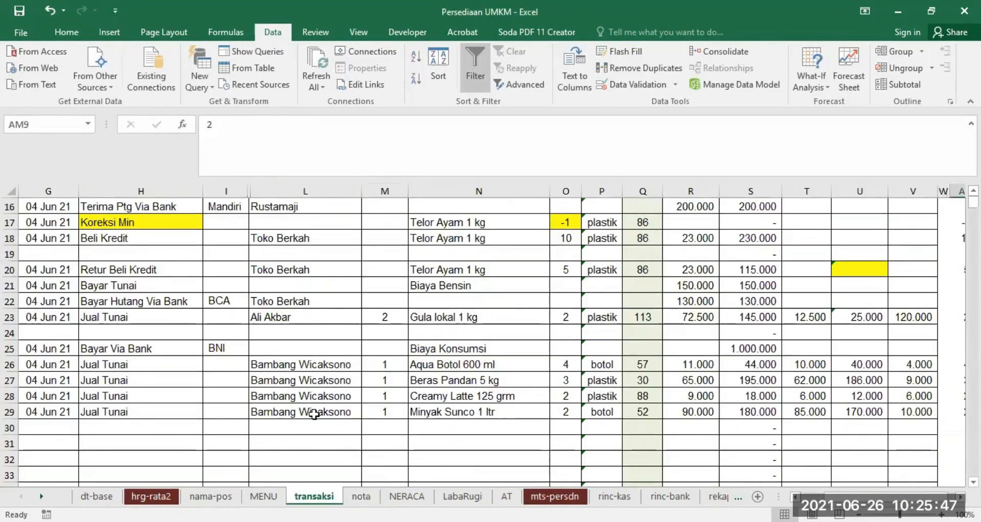
click(361, 497)
Step: Set the purchase number in J11 to 1
double_click(476, 348)
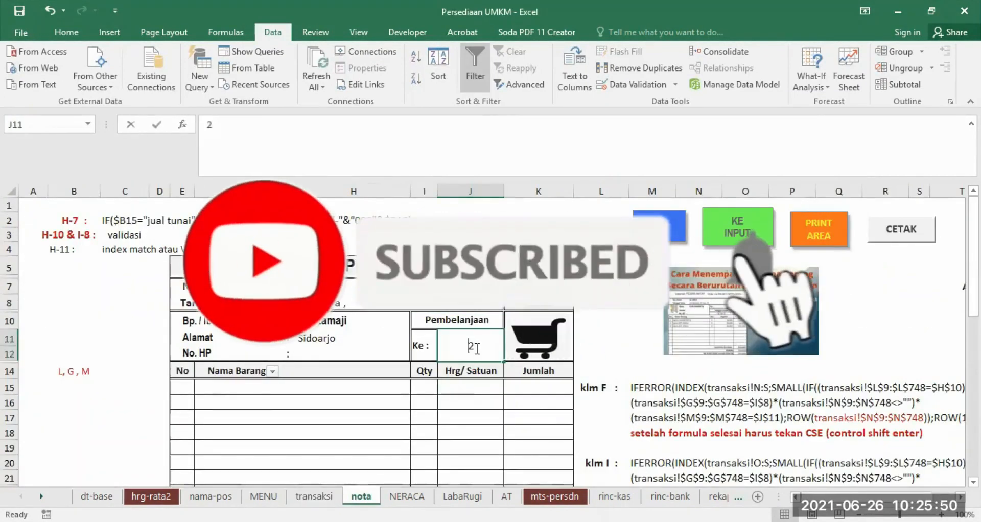
key(BackSpace)
text(1)
key(Return)
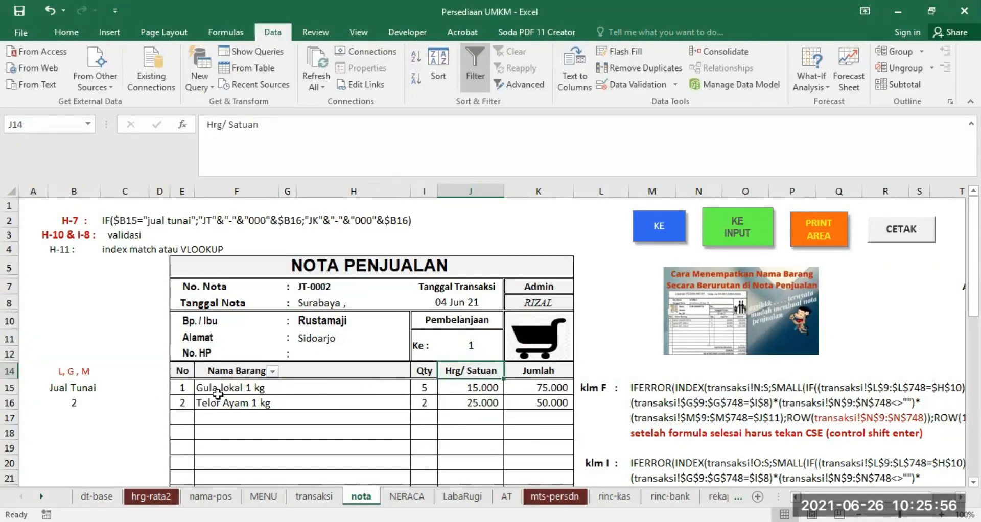
Step: Examine the column F formula note beside the invoice and compare the invoice's item lines with the transaksi sheet
click(645, 387)
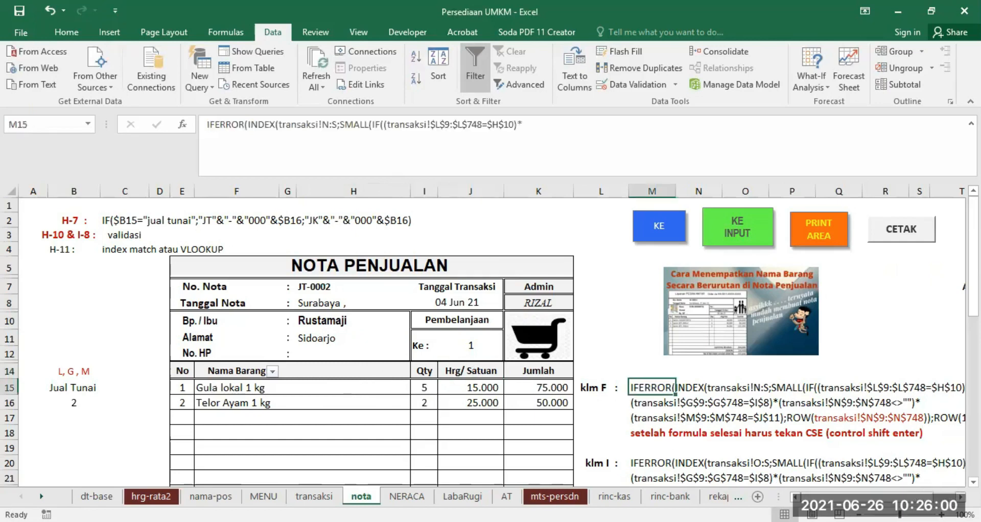
scroll(551, 418, right, 2)
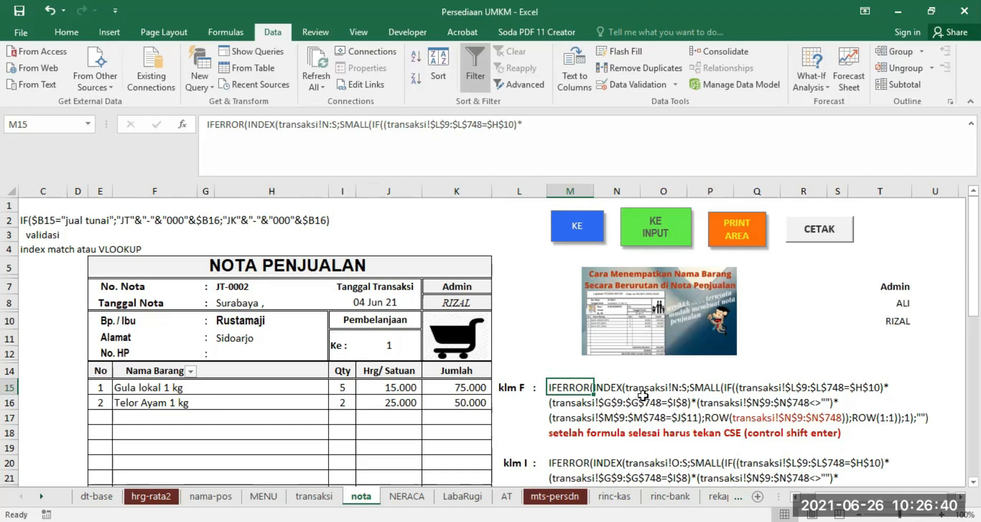
click(313, 496)
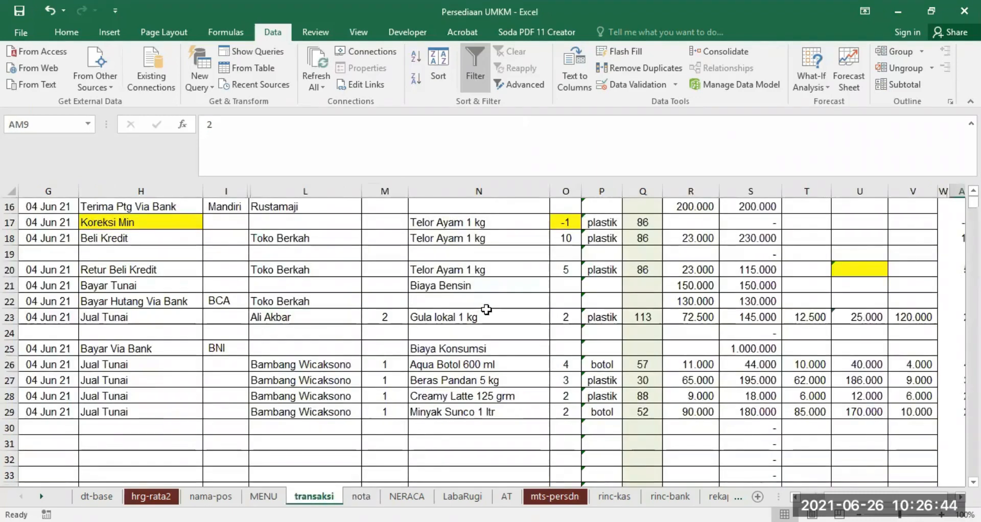
scroll(490, 297, up, 5)
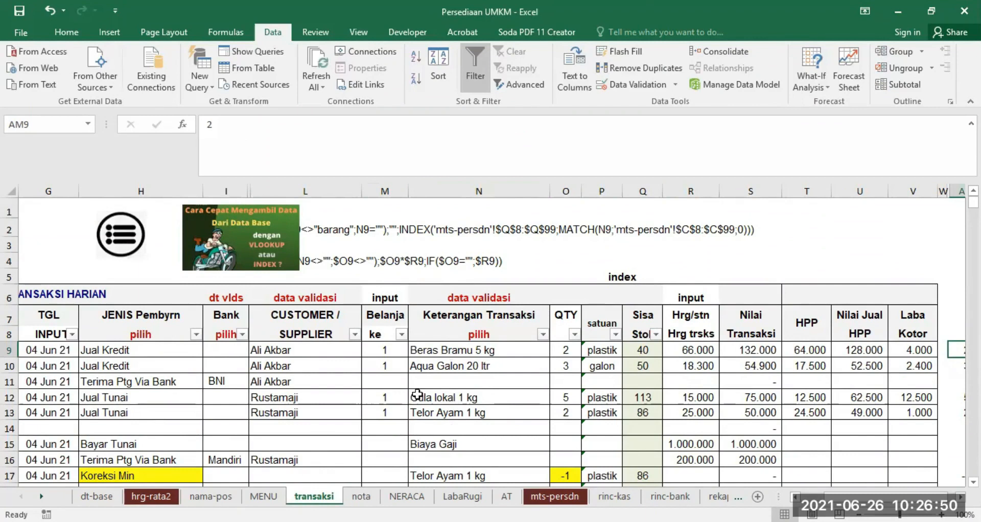
click(363, 496)
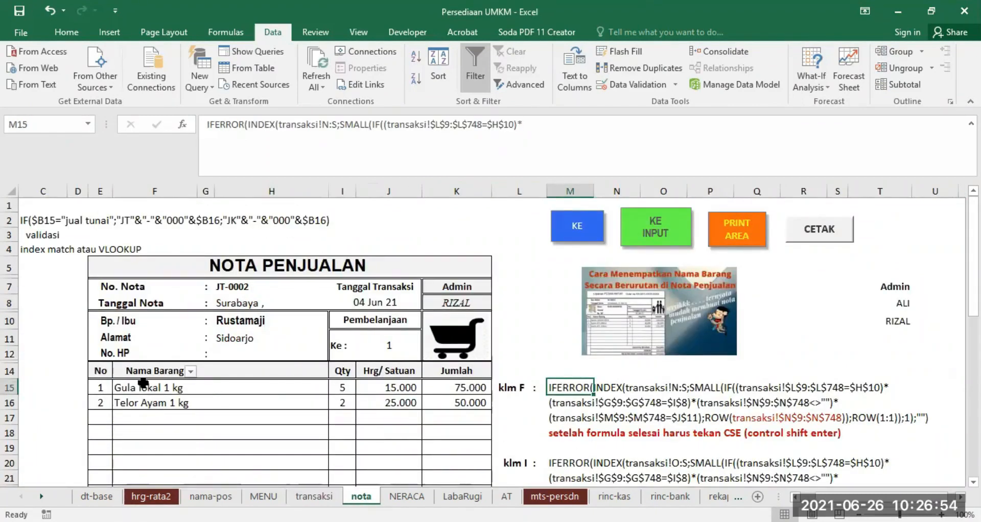
click(314, 496)
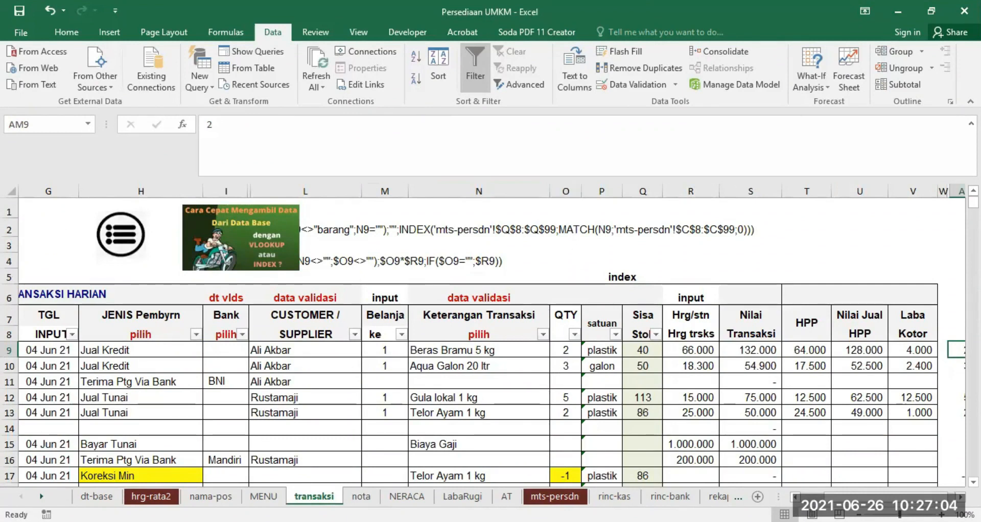
click(360, 496)
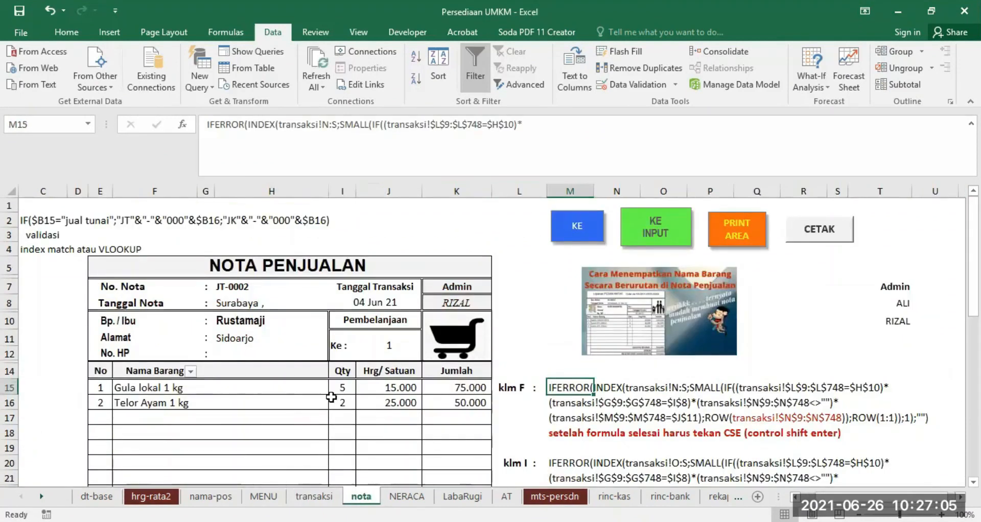
Step: Examine the array formula in F15 against the transaksi columns it references, and return to the nota sheet
click(137, 390)
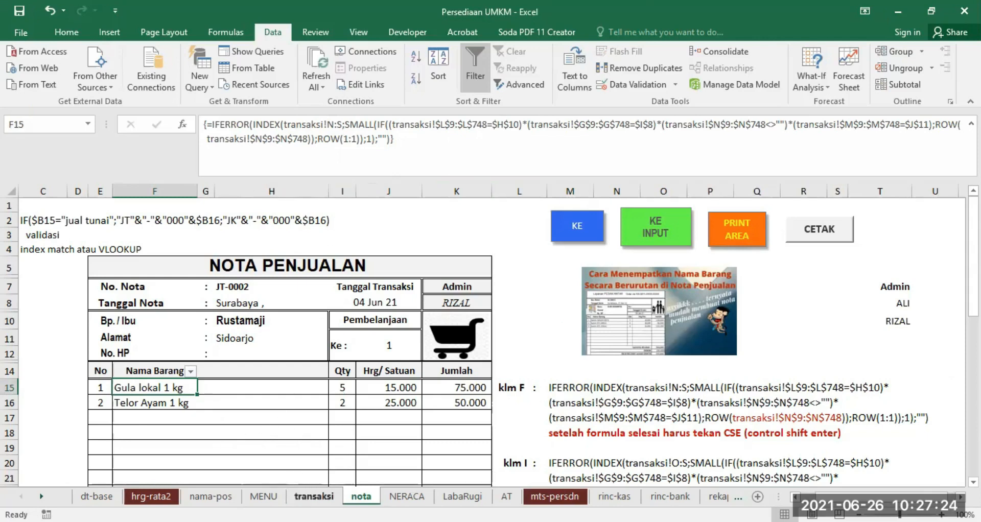
click(313, 496)
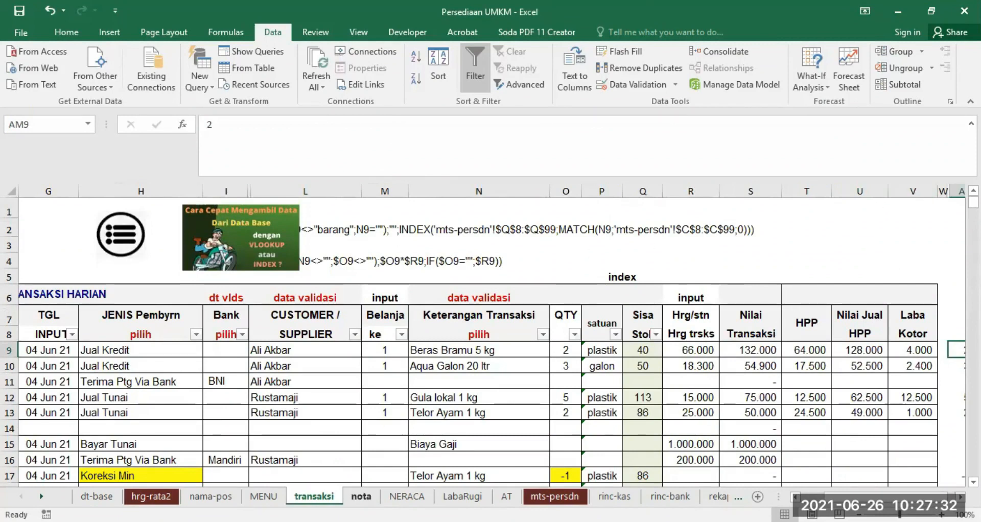
click(361, 496)
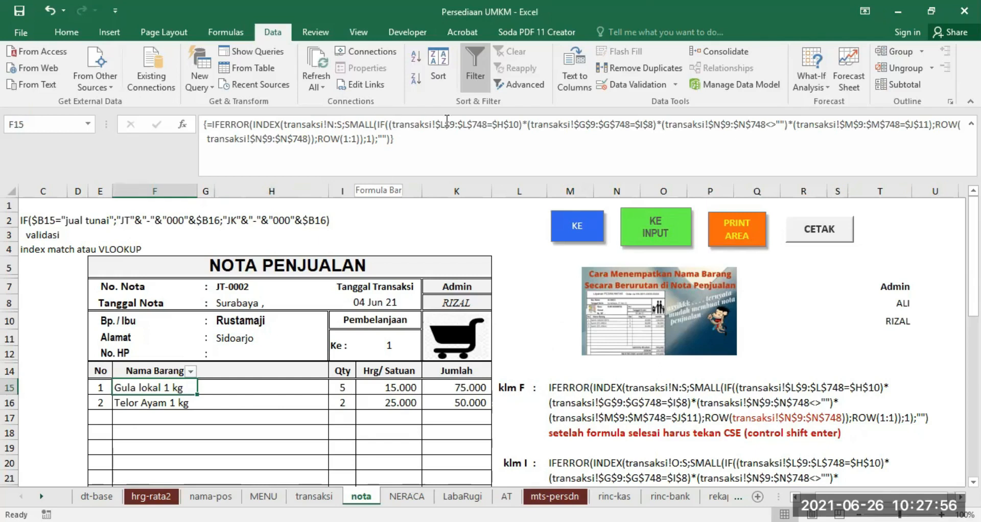
Step: Compare the F15 formula with the column F and I formula notes and the legend explaining columns L, G, N, M and O
scroll(679, 332, down, 4)
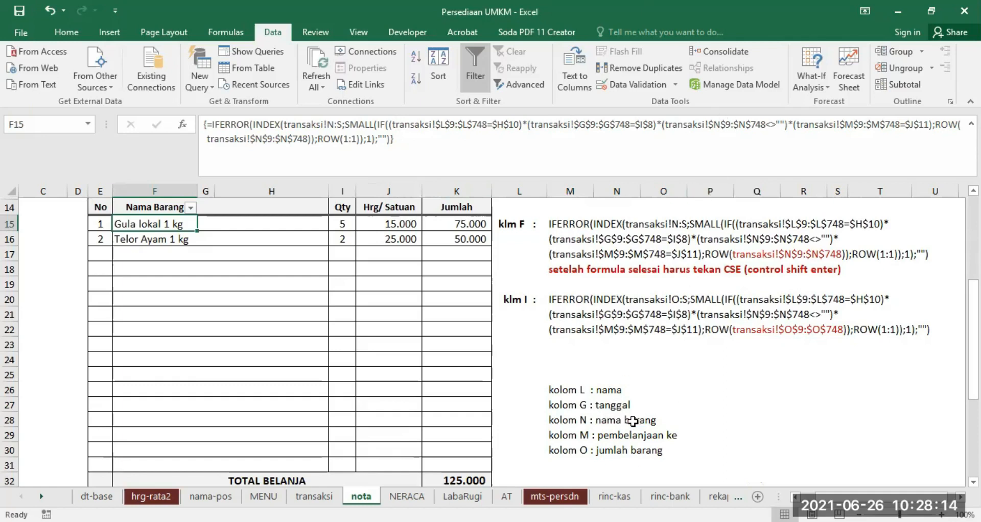
scroll(632, 421, up, 1)
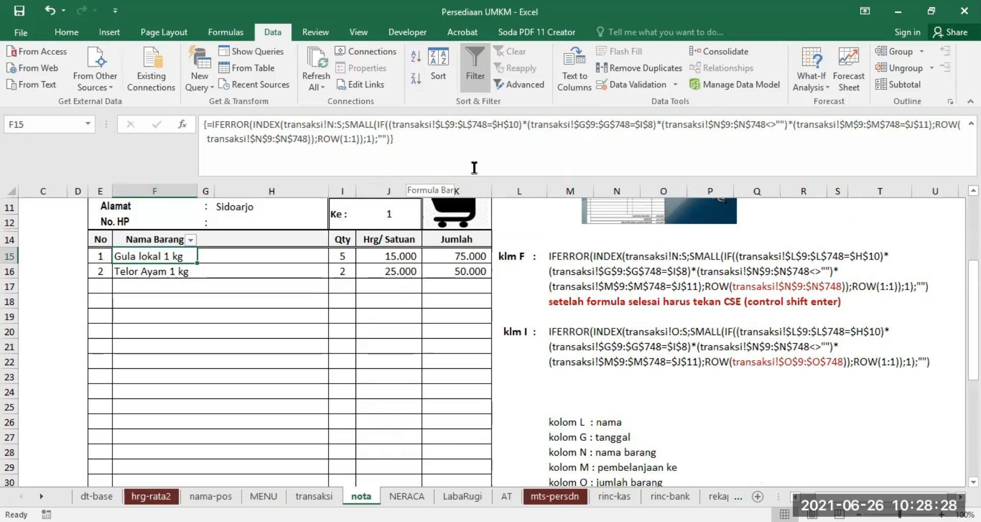
scroll(494, 247, up, 2)
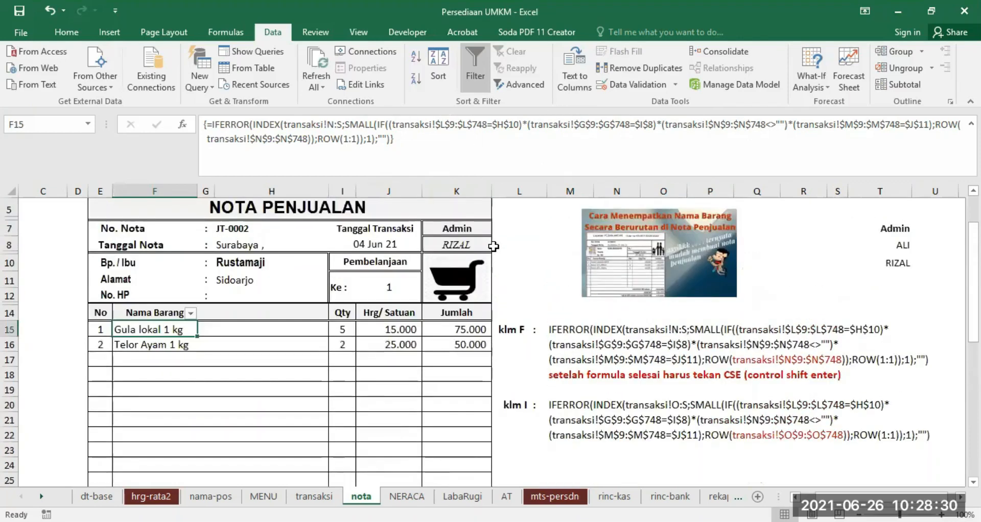
scroll(626, 246, down, 3)
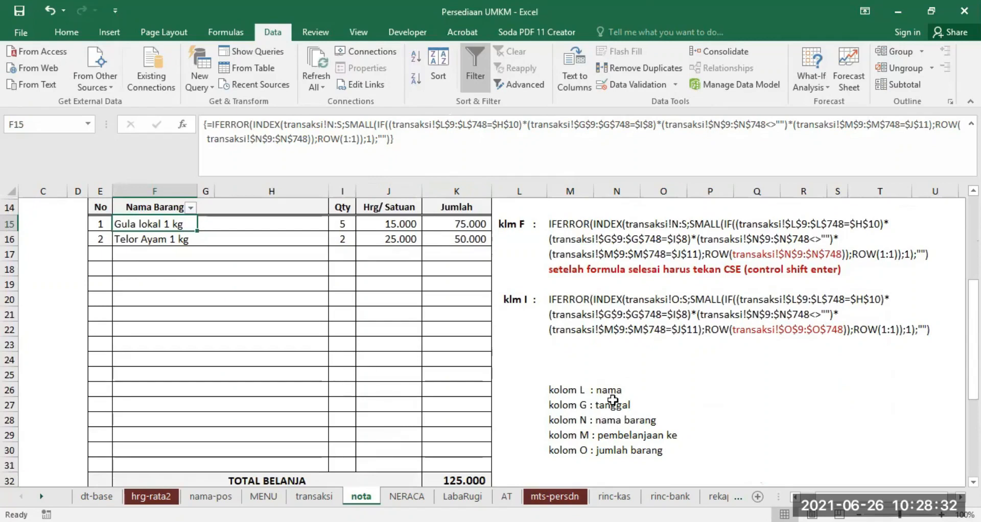
Step: Read through the column F and column I formula notes and the column legend beside the invoice
scroll(659, 409, up, 1)
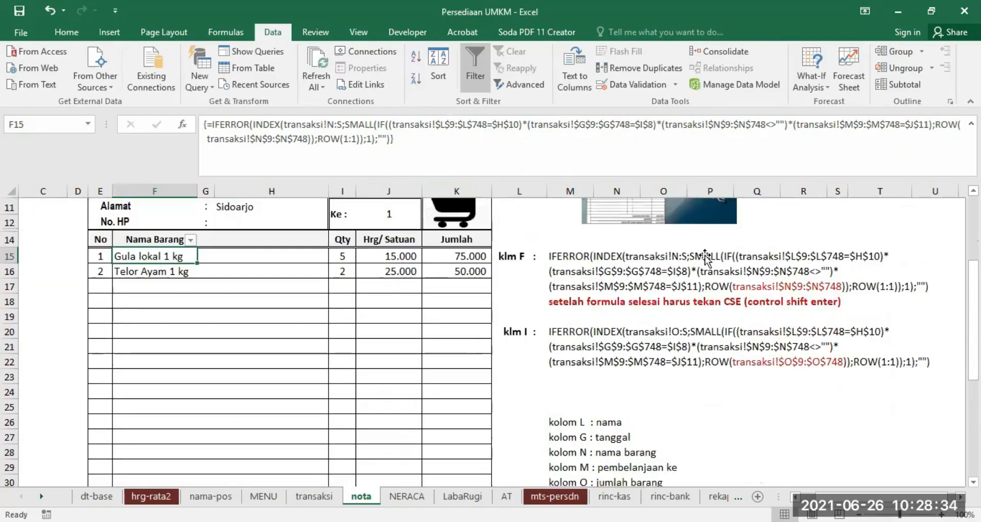
scroll(710, 462, down, 2)
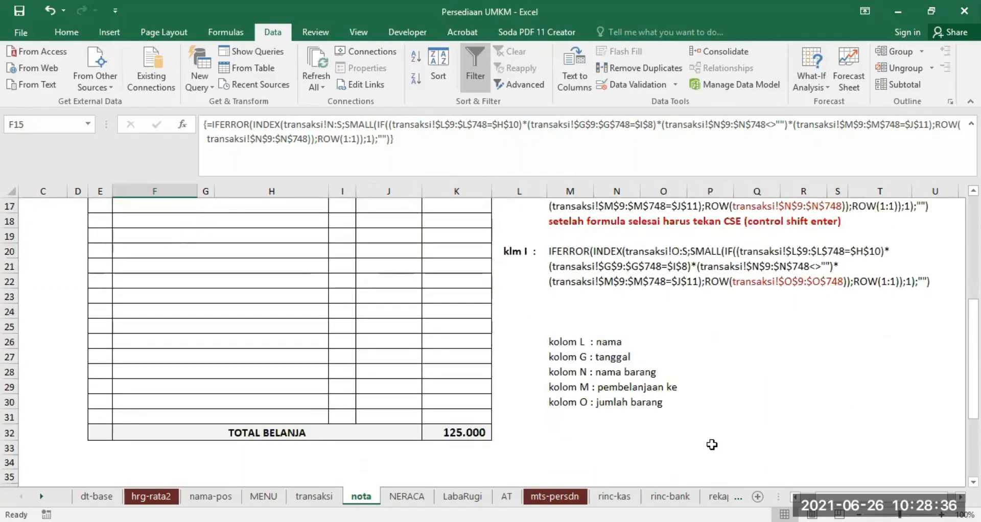
scroll(711, 437, up, 1)
scroll(712, 438, up, 2)
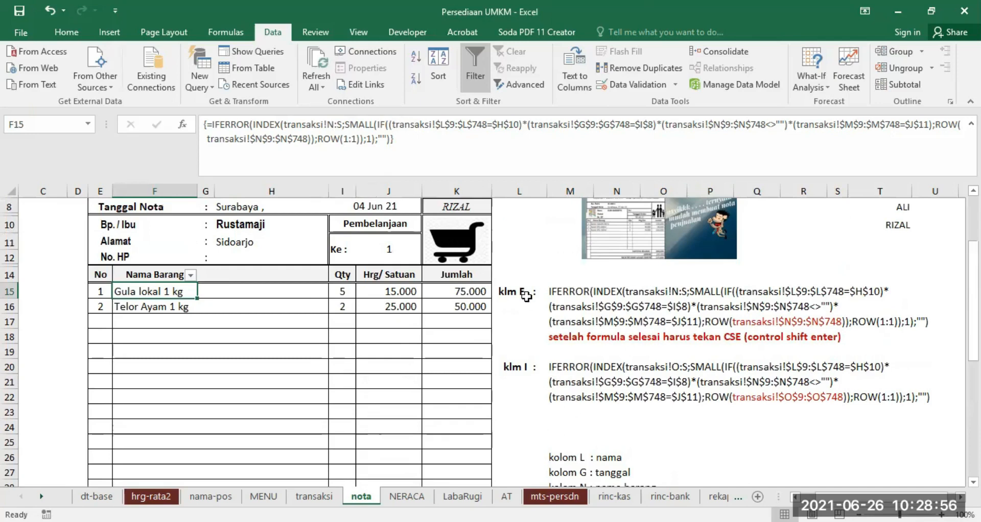
scroll(352, 286, up, 1)
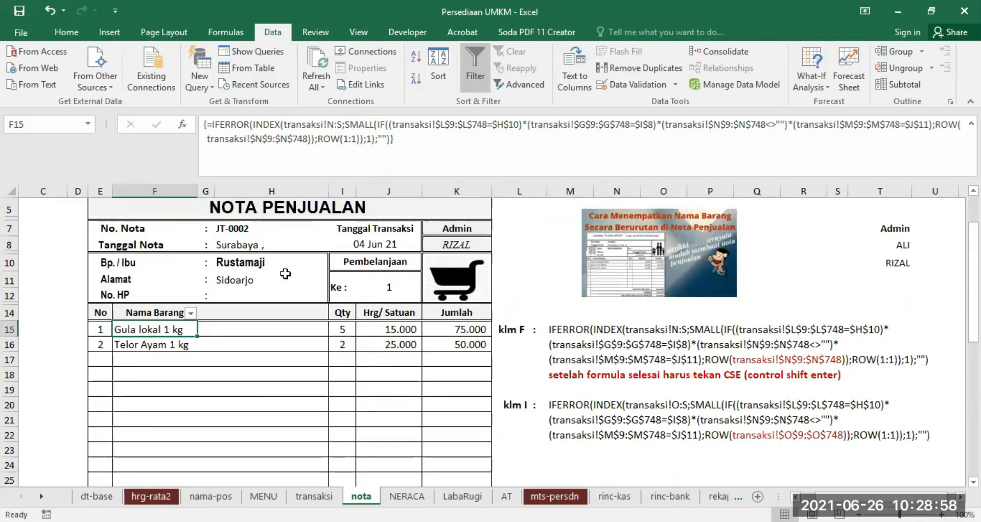
Step: Compare the transaction date in I8 with the rows of the transaksi sheet, and return to the item name formula in F15
click(378, 242)
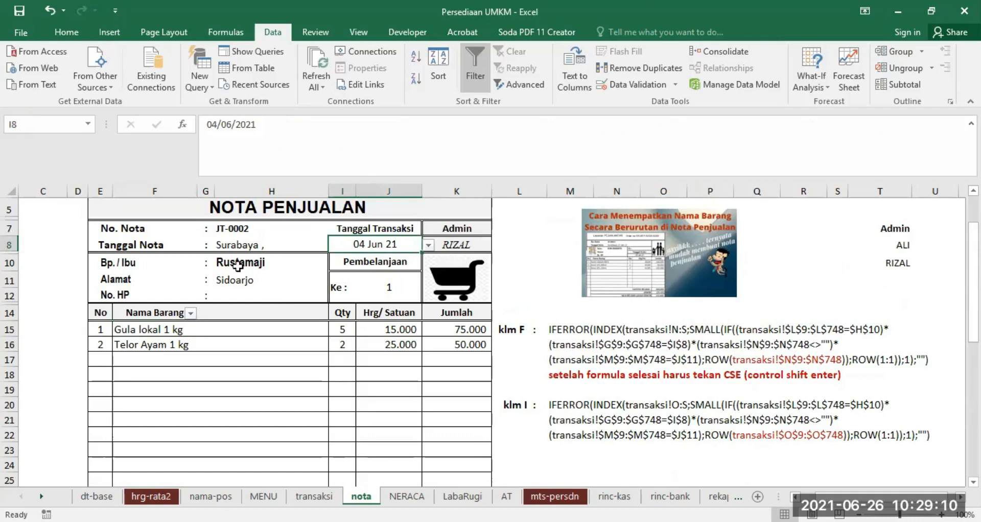
click(314, 496)
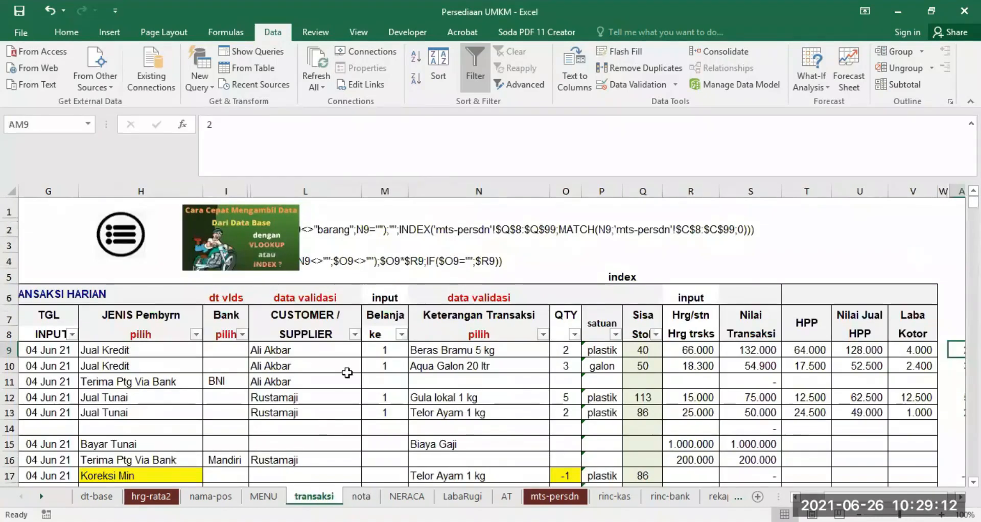
scroll(382, 375, down, 5)
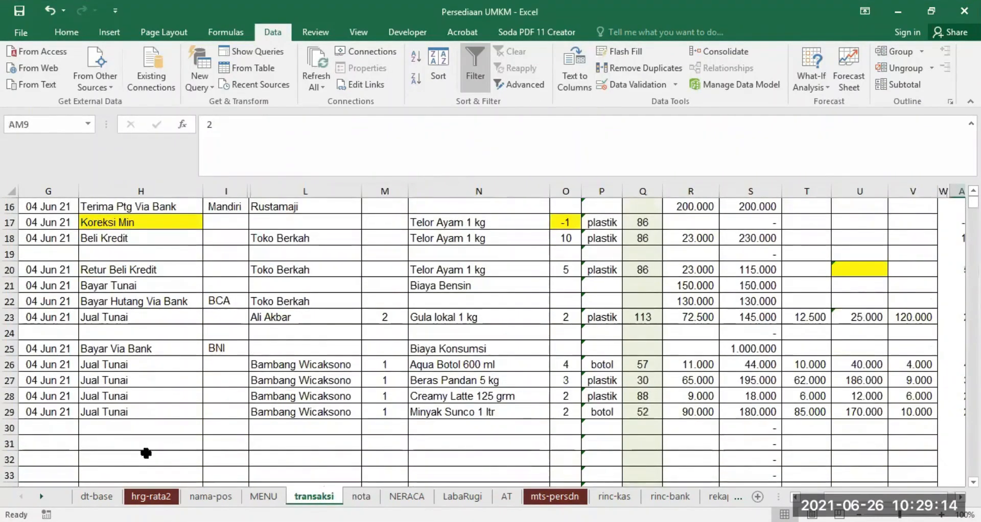
click(361, 496)
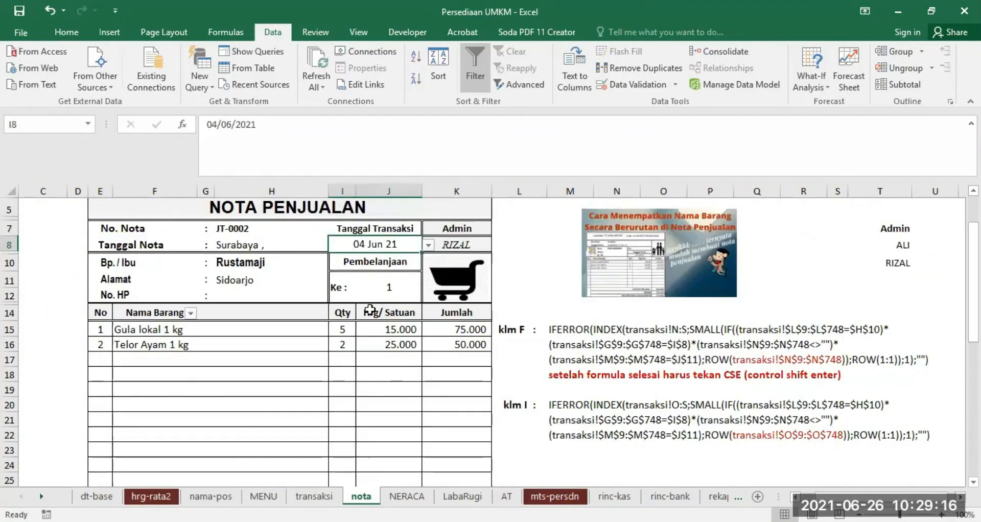
click(121, 330)
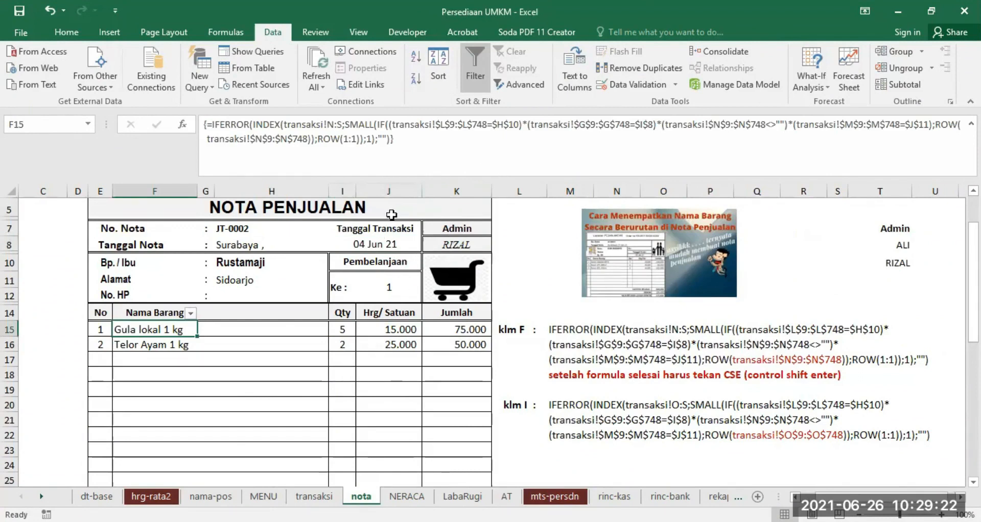
Step: Examine how the F15 formula uses the customer name in H10, checking it against the formula notes and column legend
scroll(656, 405, down, 1)
scroll(635, 432, up, 2)
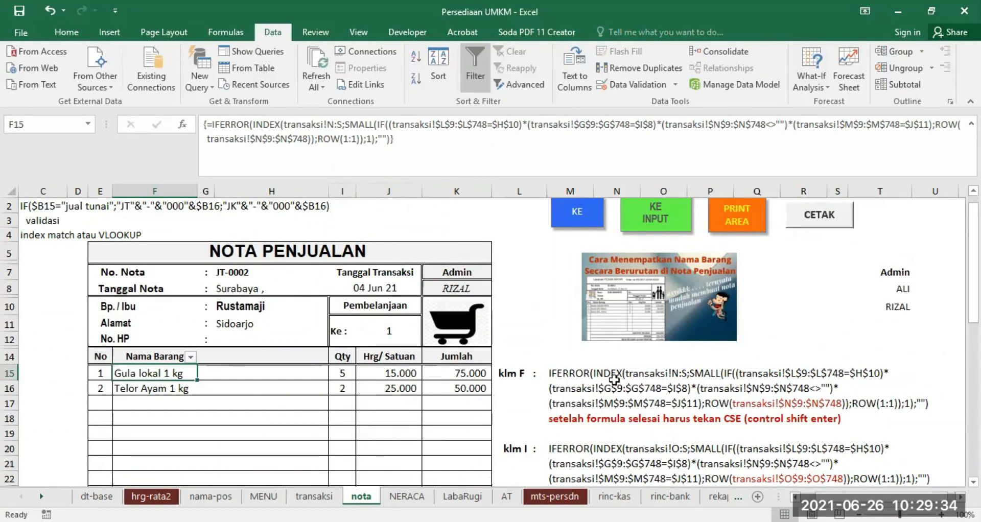
scroll(615, 380, down, 3)
scroll(595, 413, up, 3)
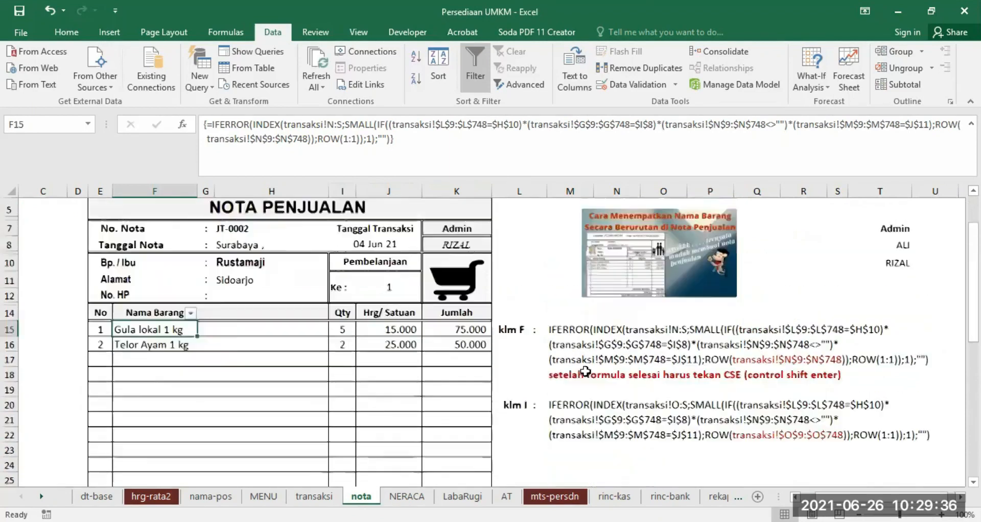
click(227, 312)
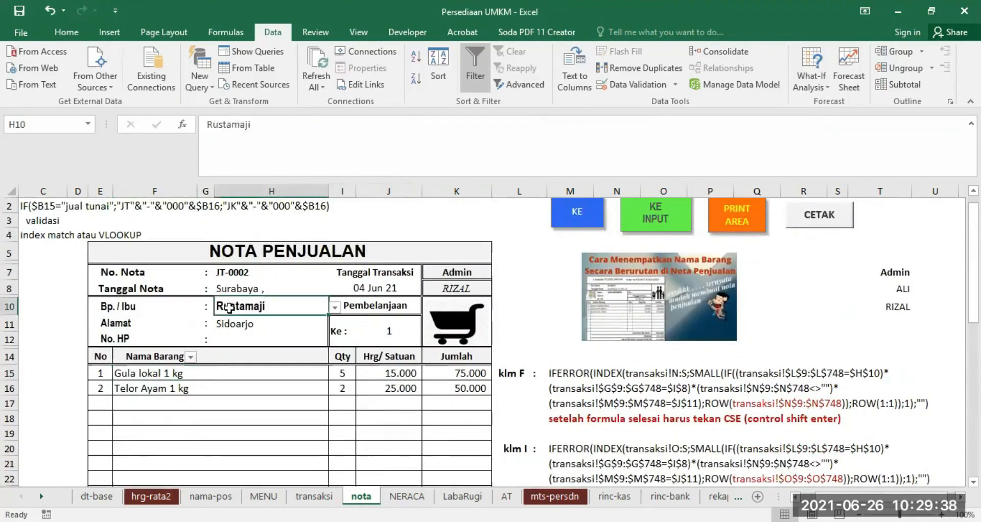
click(128, 373)
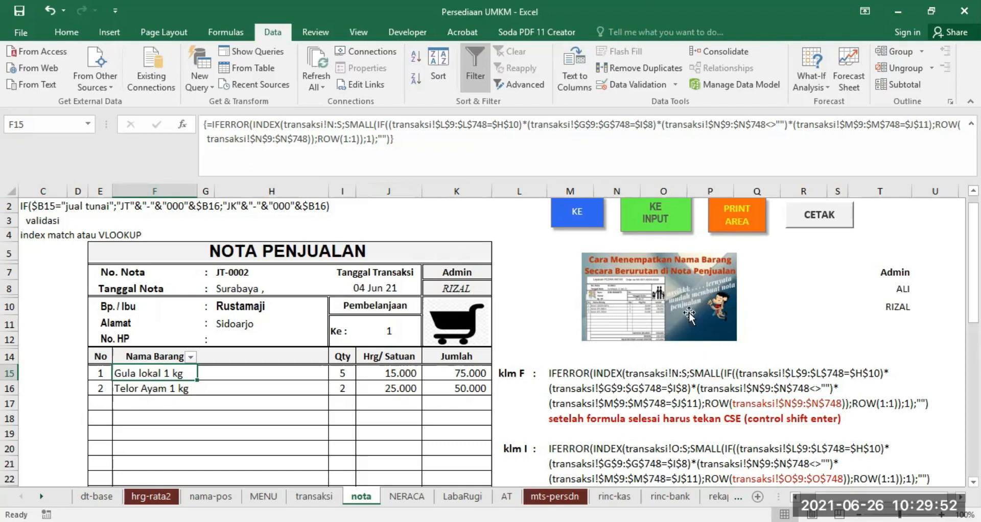
scroll(659, 361, down, 1)
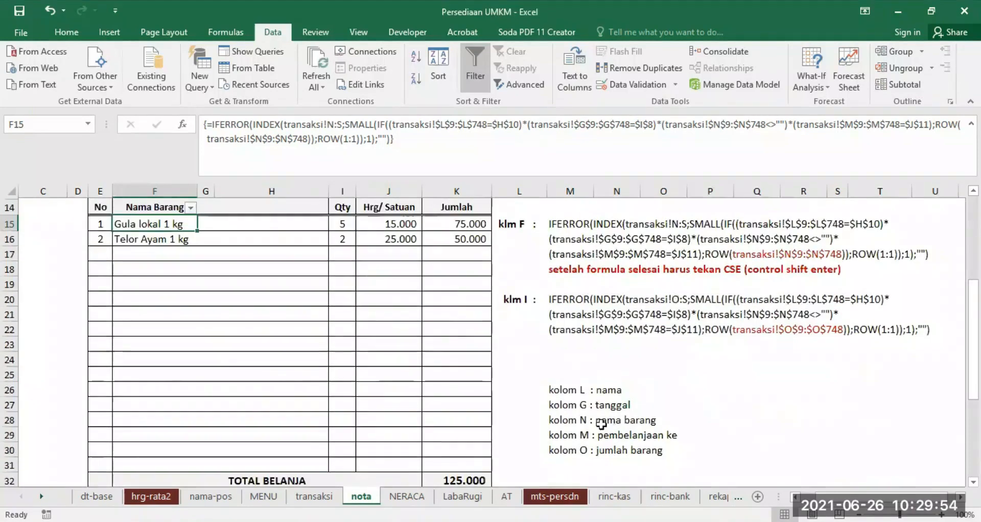
scroll(565, 393, up, 3)
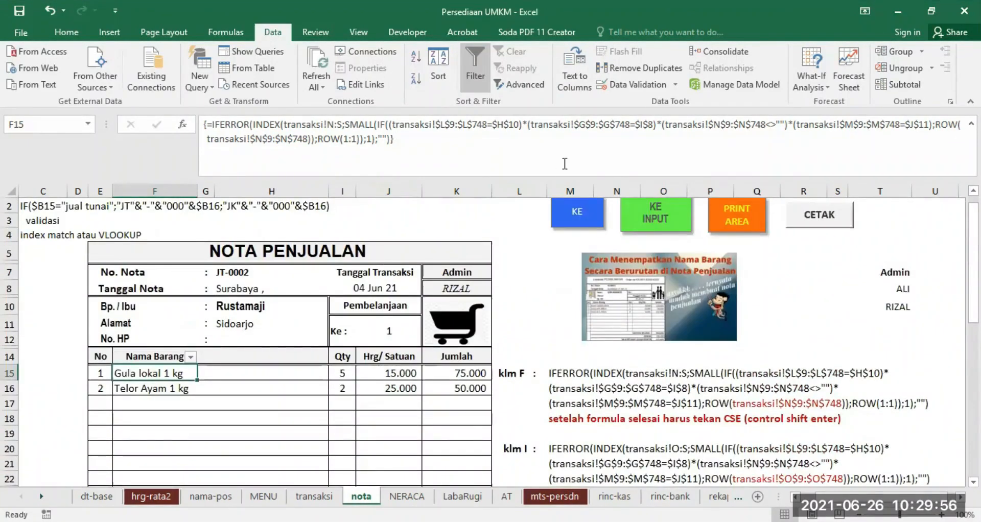
Step: Examine how the F15 formula uses the transaction date in I8 and its remaining conditions, checking them against the column legend
click(353, 285)
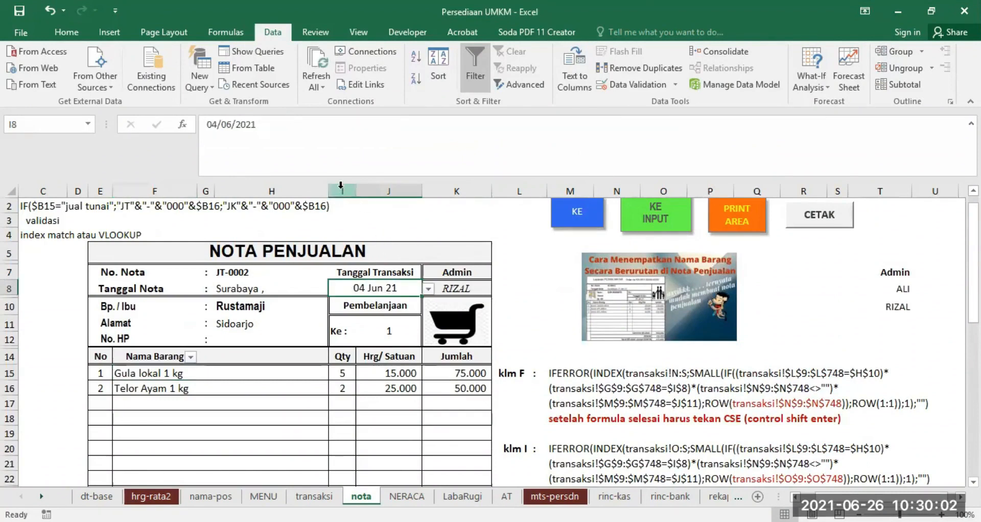
click(120, 371)
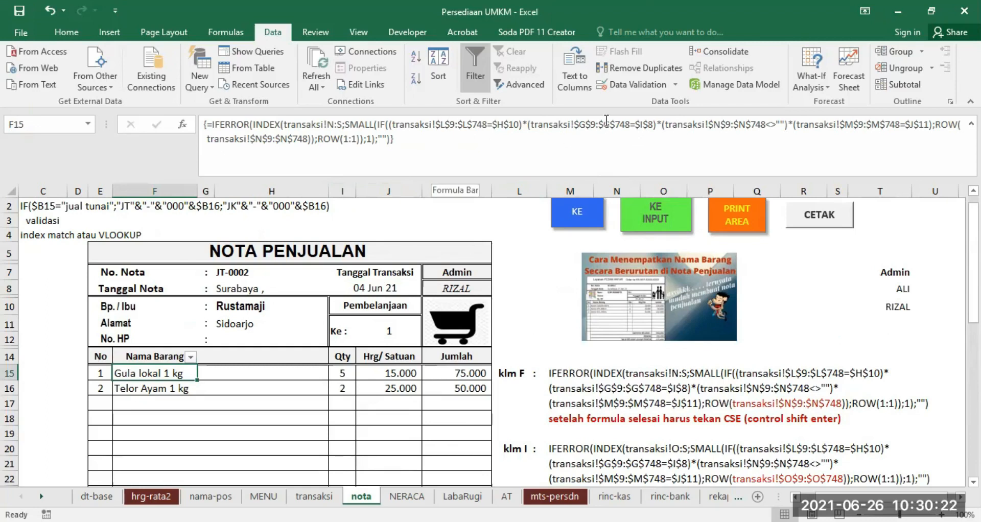
scroll(624, 414, down, 4)
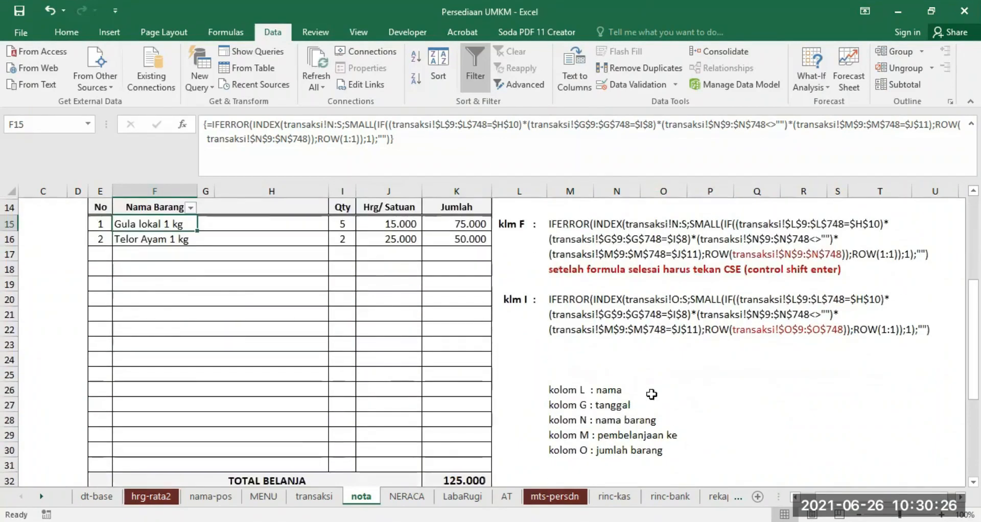
scroll(663, 387, up, 3)
scroll(663, 387, up, 1)
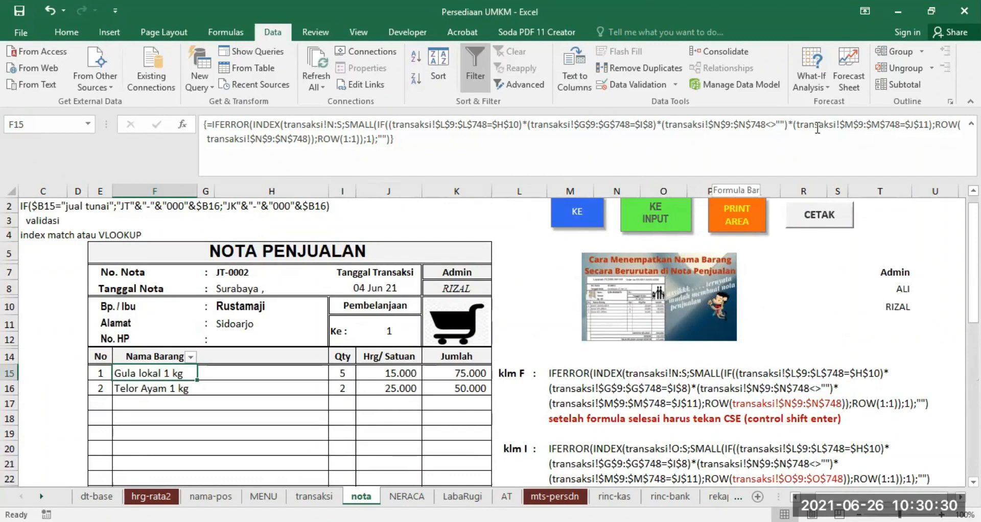
scroll(618, 429, down, 3)
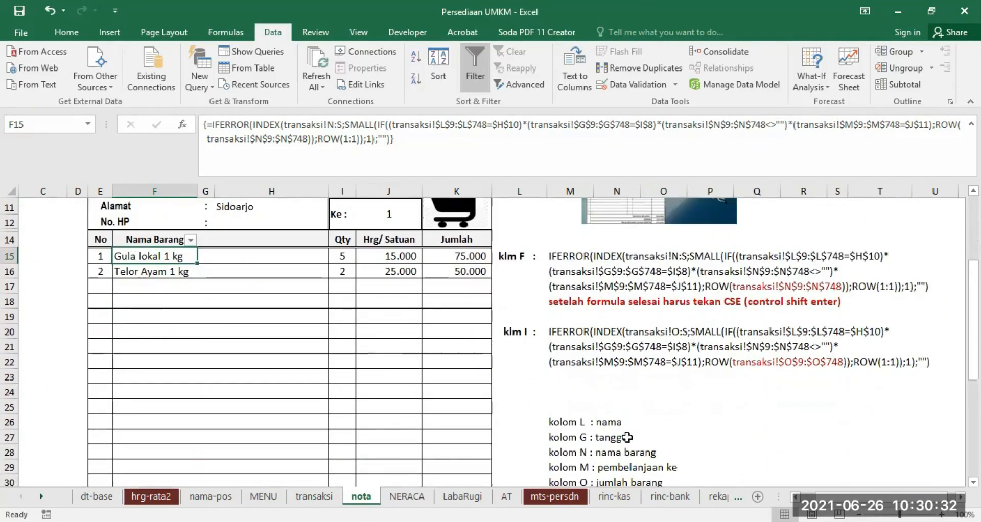
scroll(655, 390, up, 3)
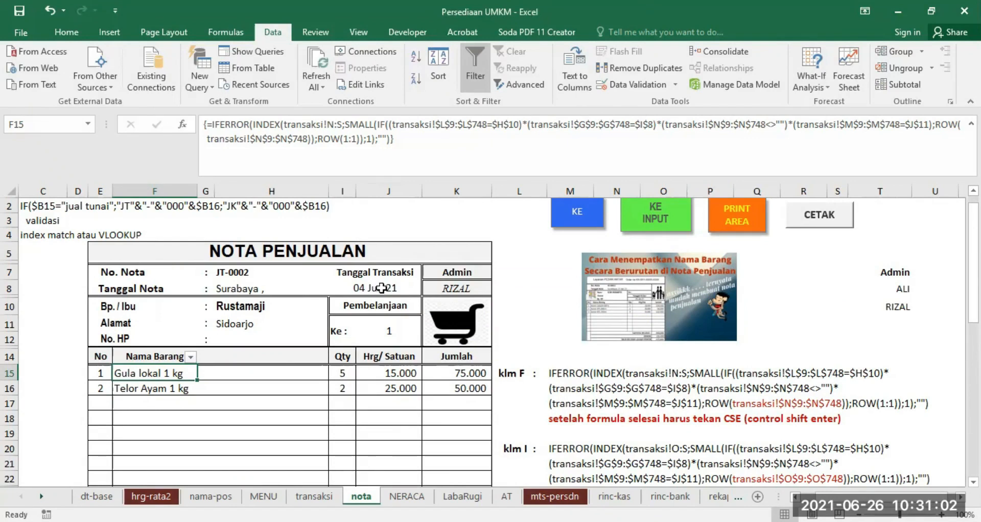
Step: Check the purchase number in J11 against the F15 formula, and read the Control+Shift+Enter note in M18
click(388, 330)
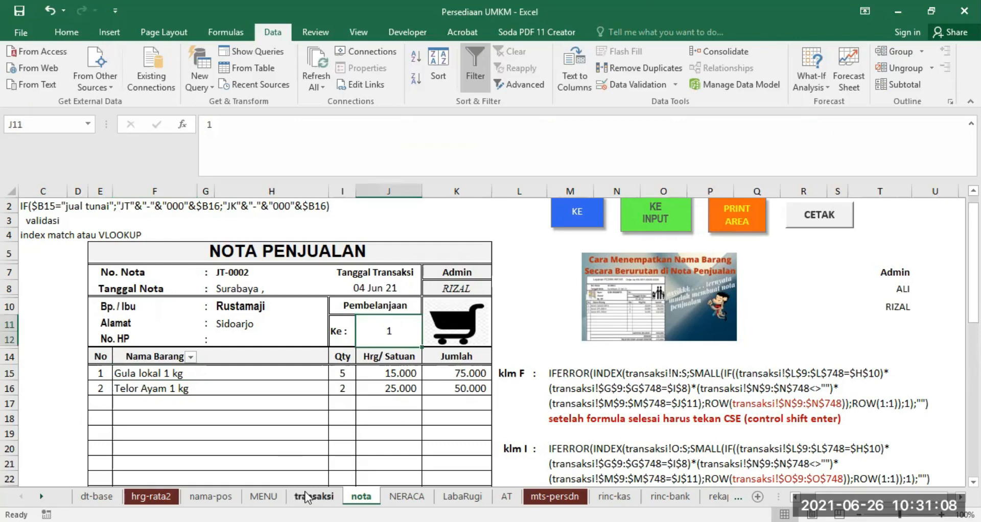
click(127, 372)
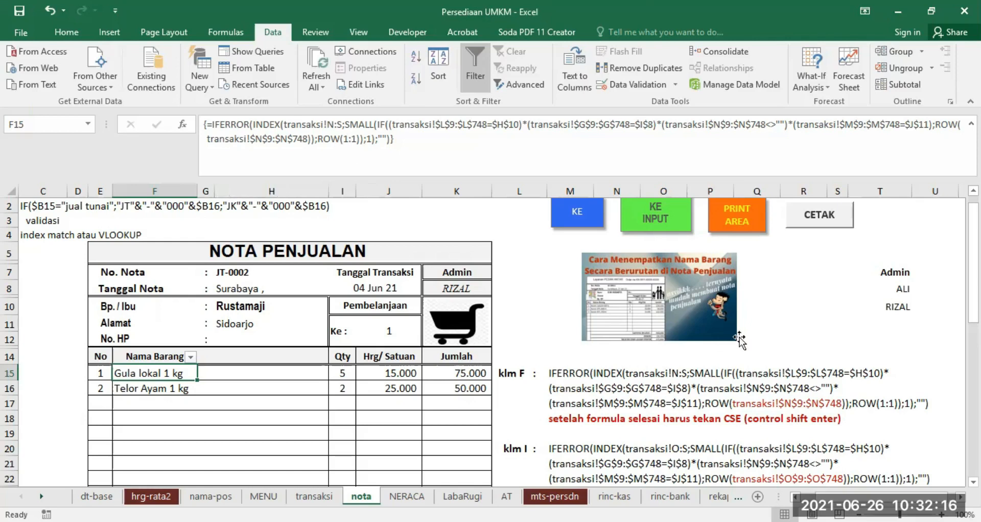
click(560, 419)
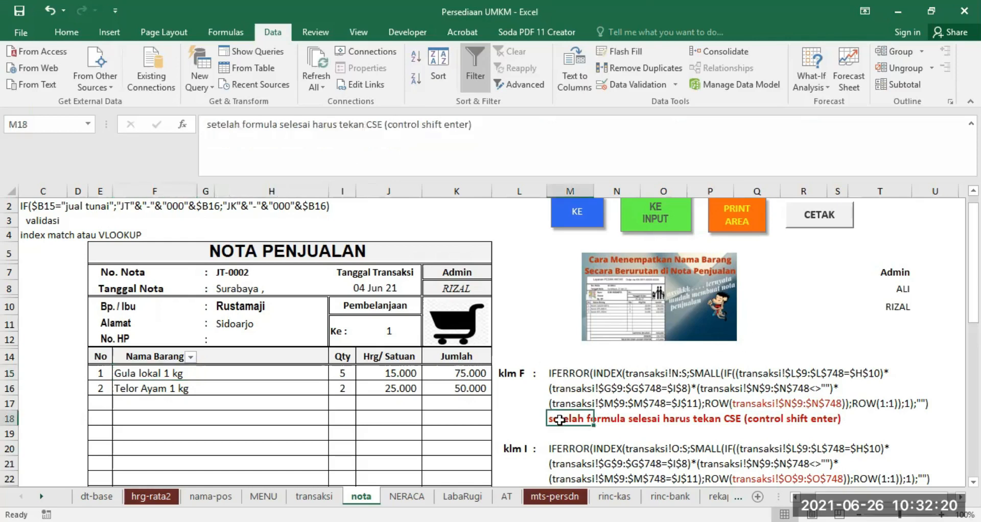
click(124, 372)
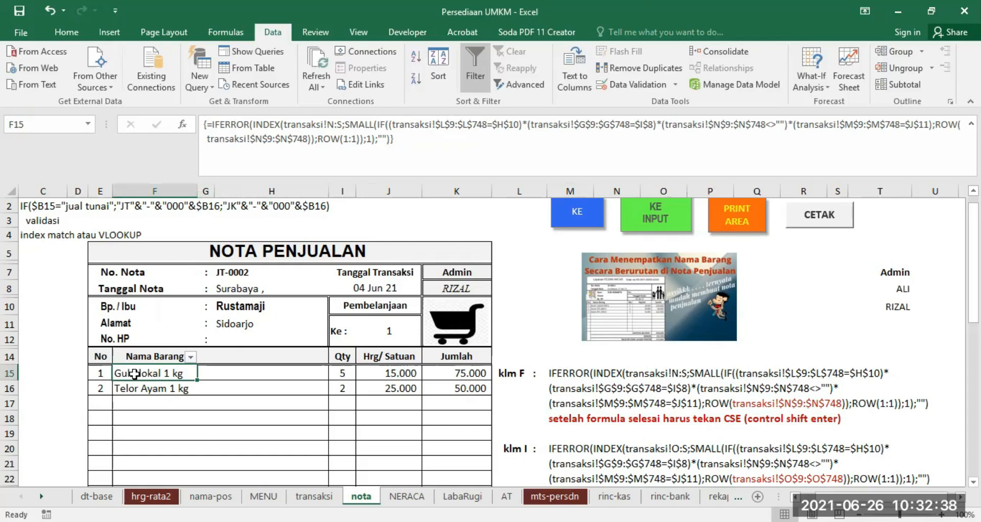
Step: Compare the Qty formula in I15 with the item name formula in F15 and the QTY column of the transaksi sheet
click(340, 374)
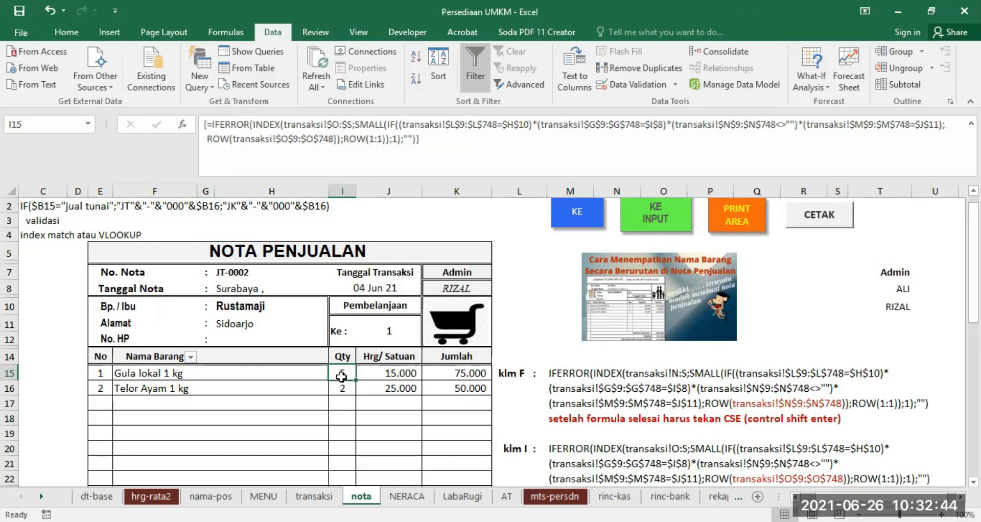
click(128, 372)
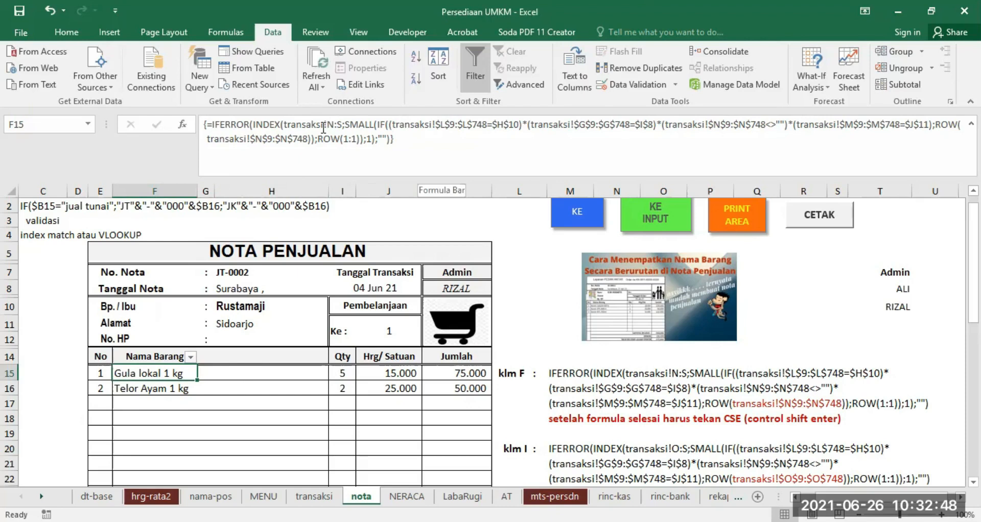
click(343, 373)
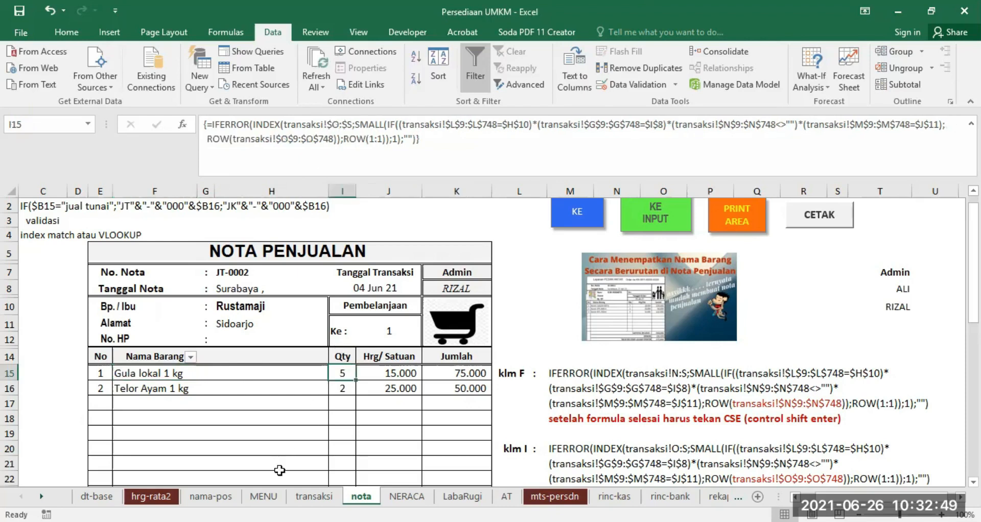
click(311, 497)
scroll(576, 258, up, 5)
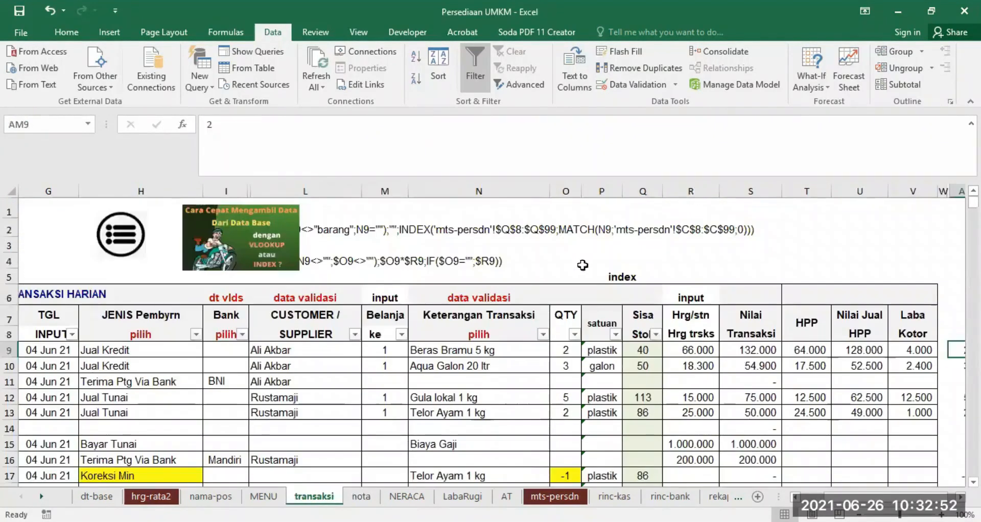
click(363, 497)
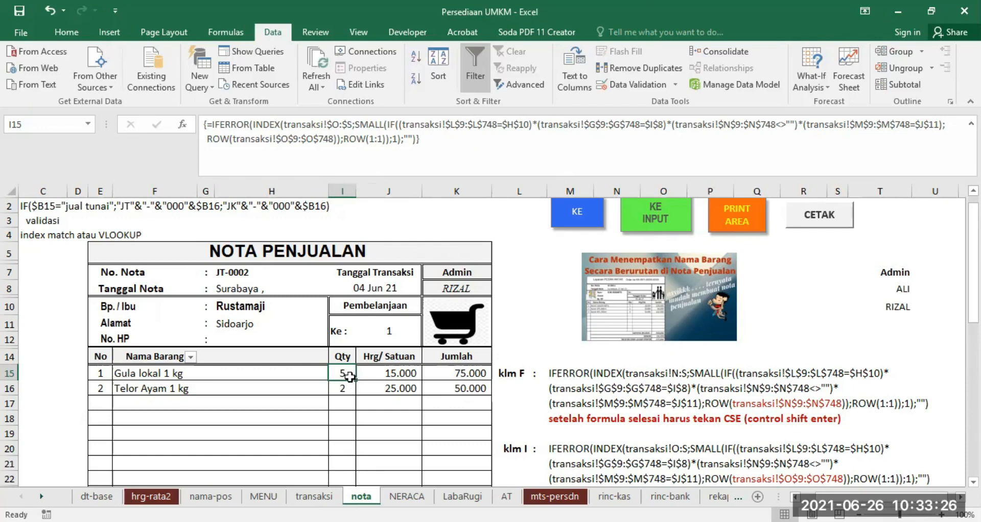
Step: Compare the unit price formula in J15 with the Qty formula in I15 and column R of the transaksi sheet
click(383, 373)
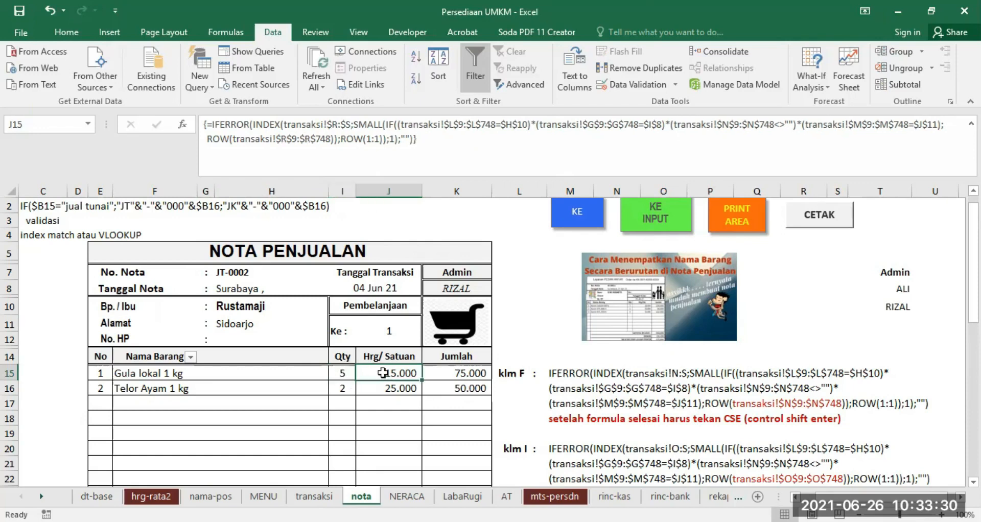
click(340, 371)
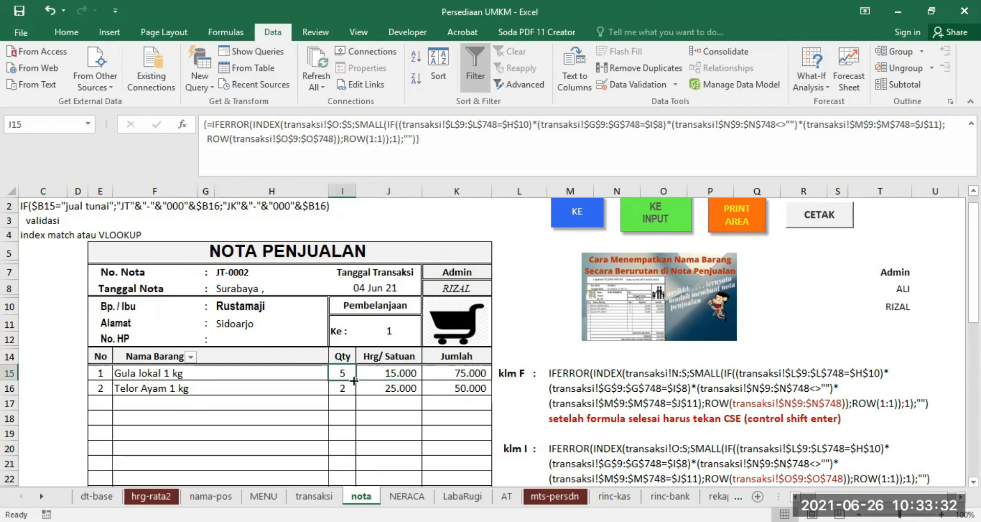
click(397, 375)
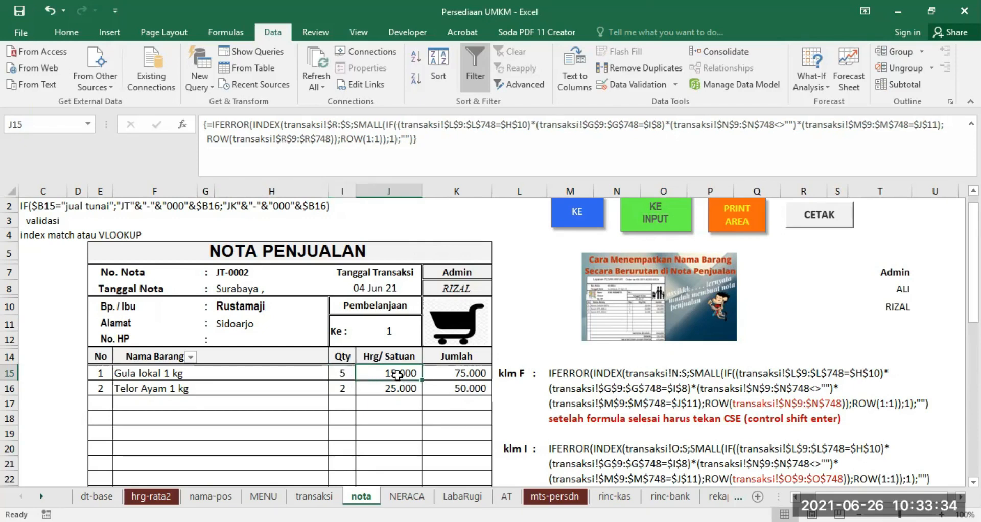
click(313, 495)
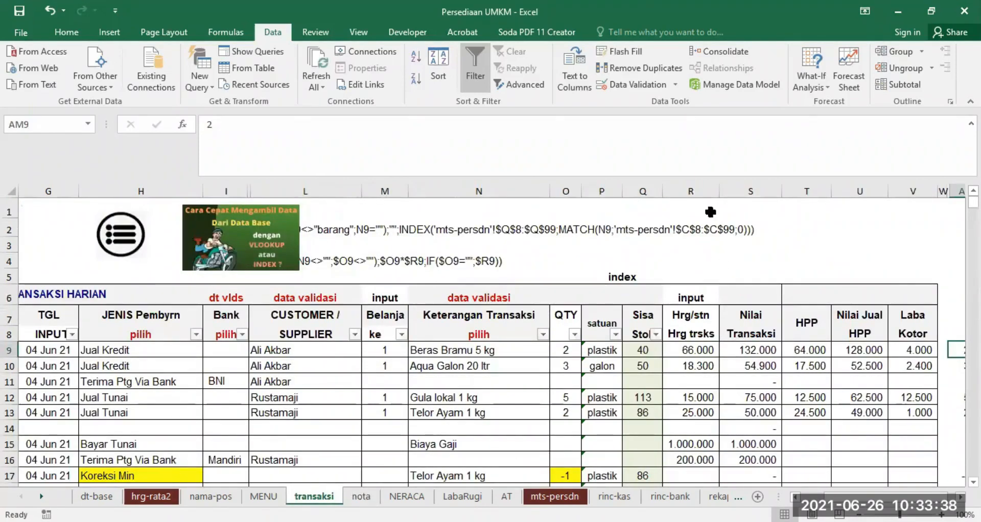
click(696, 190)
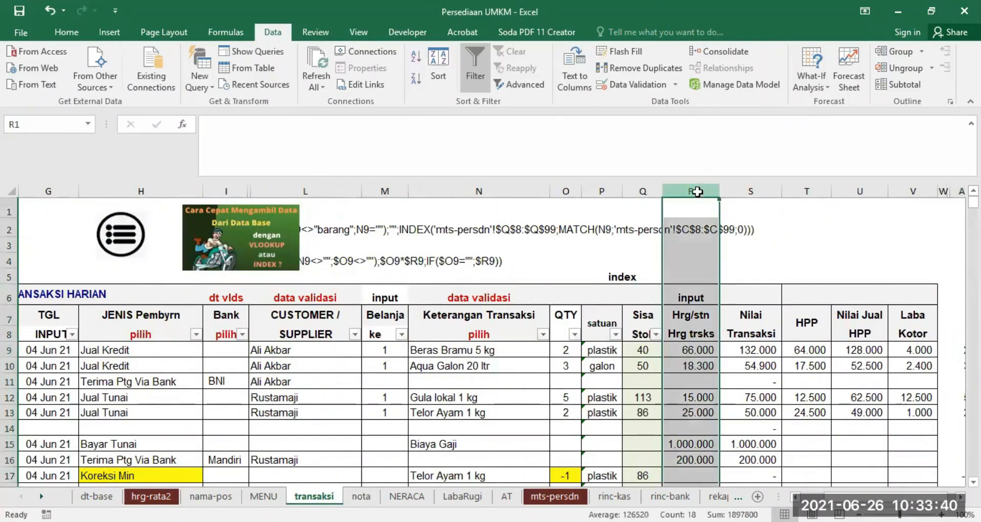
Step: Compare the Jumlah formula in K15 of the nota sheet with the Nilai Transaksi column S of the transaksi sheet
click(360, 496)
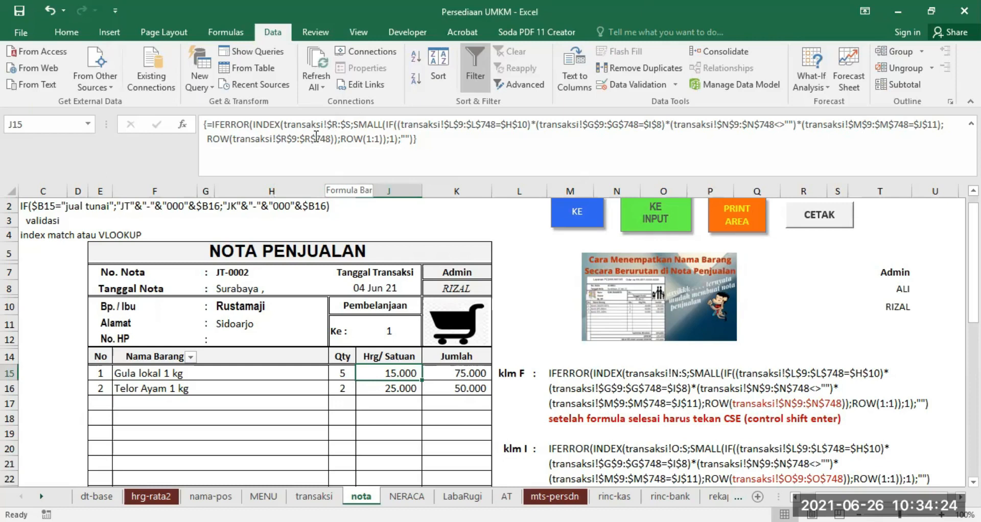
click(463, 375)
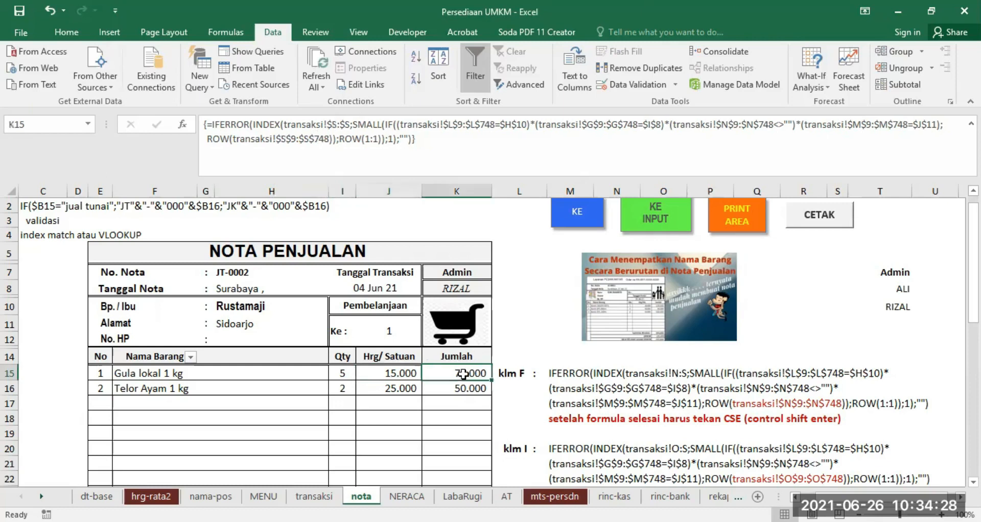
click(313, 497)
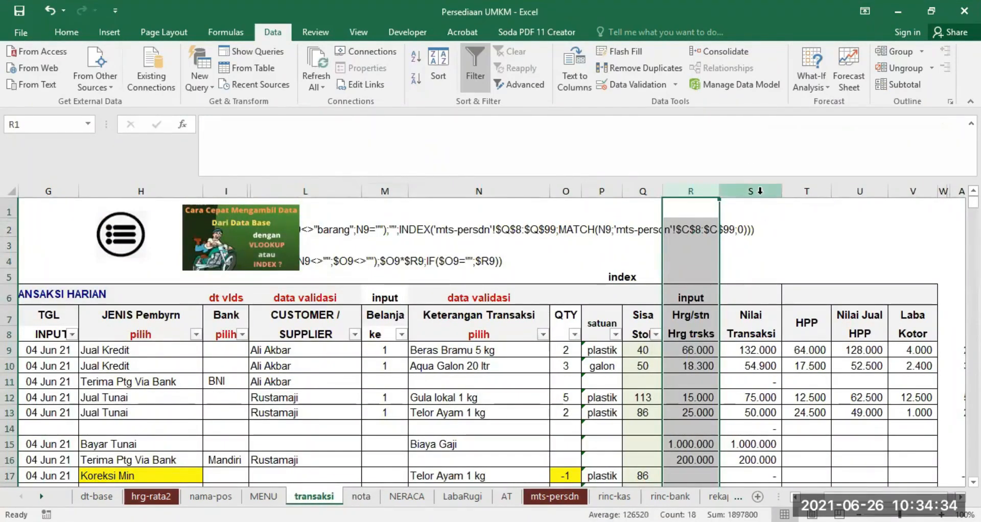
click(758, 194)
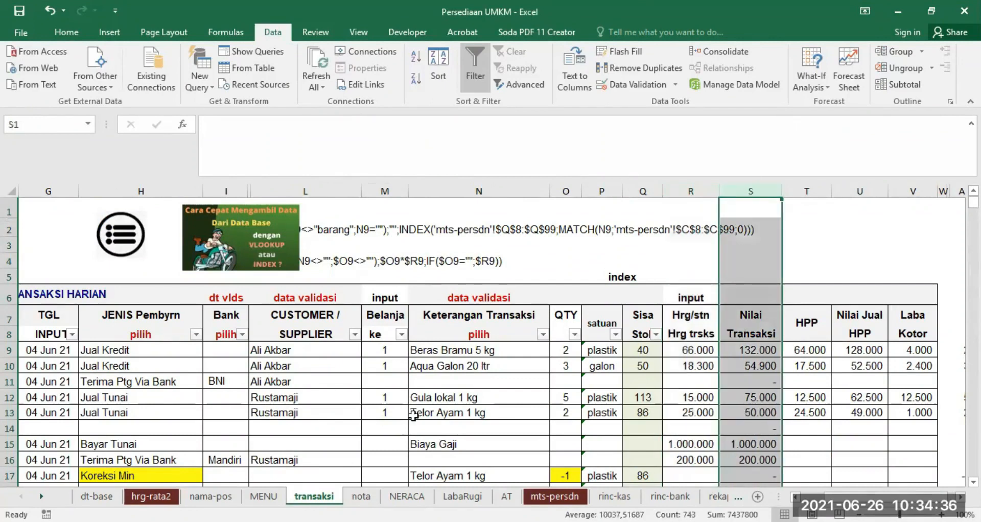
click(361, 496)
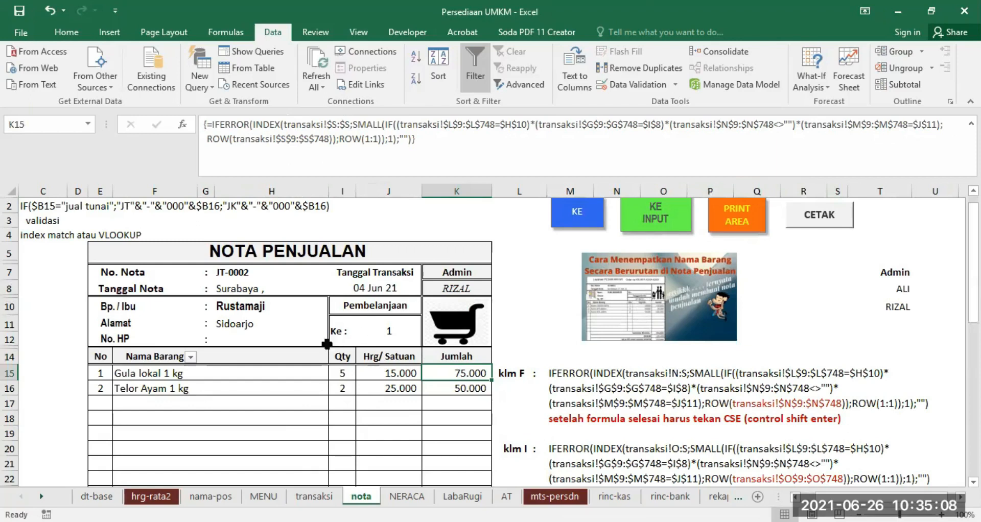
click(314, 496)
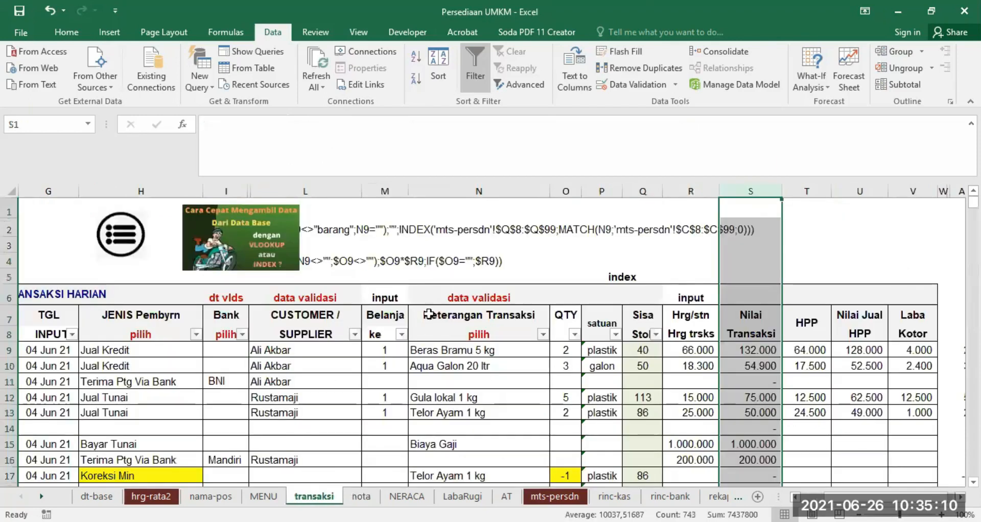
click(361, 496)
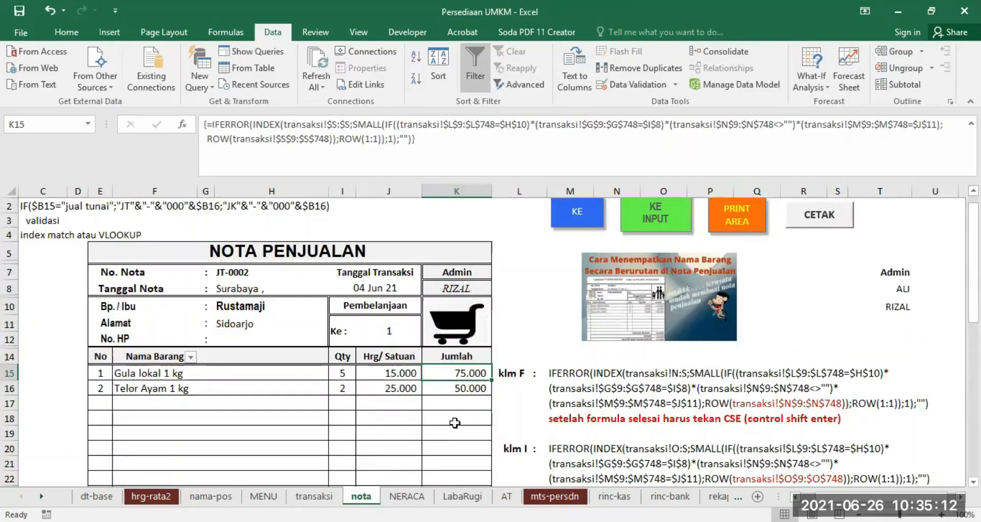
Step: Check the TOTAL BELANJA formula in K32 below the invoice item rows
scroll(444, 424, down, 2)
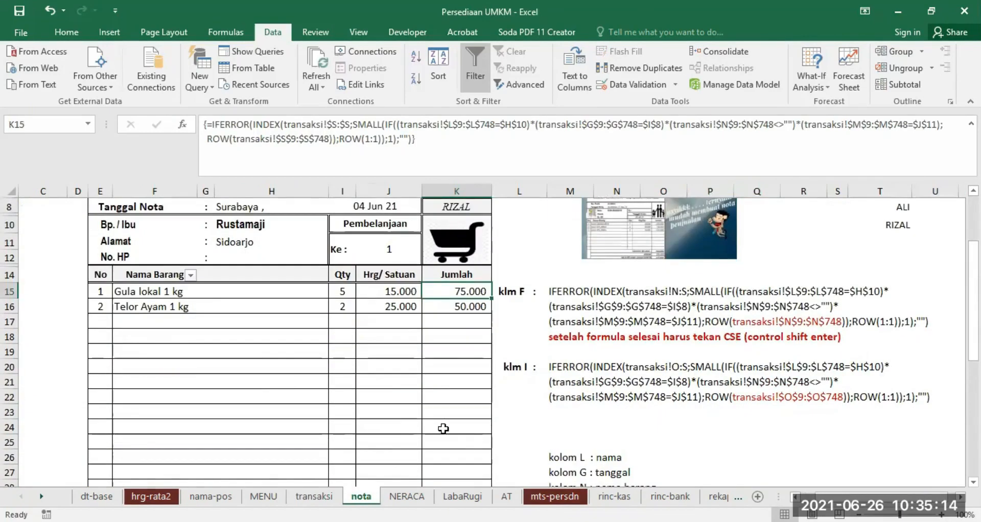
scroll(442, 428, up, 3)
scroll(423, 407, down, 3)
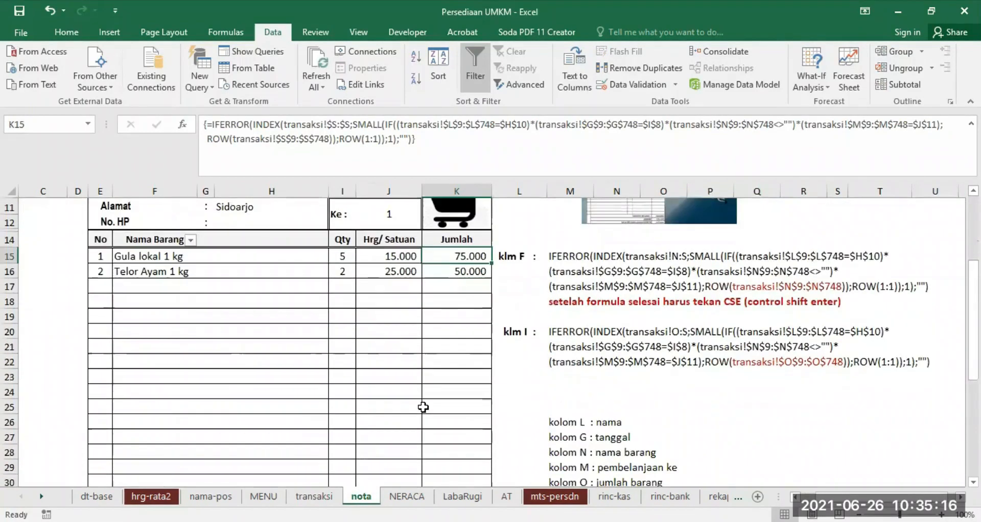
scroll(423, 408, down, 3)
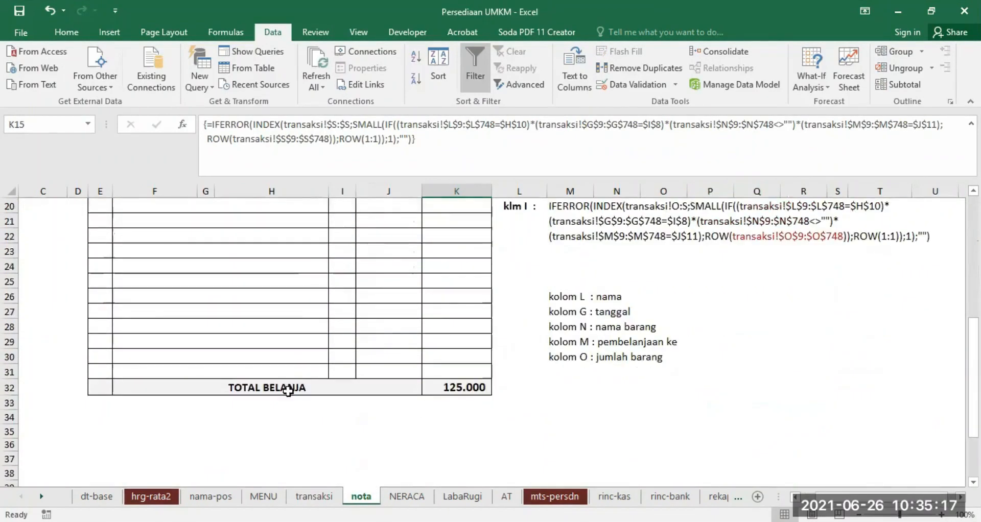
click(442, 385)
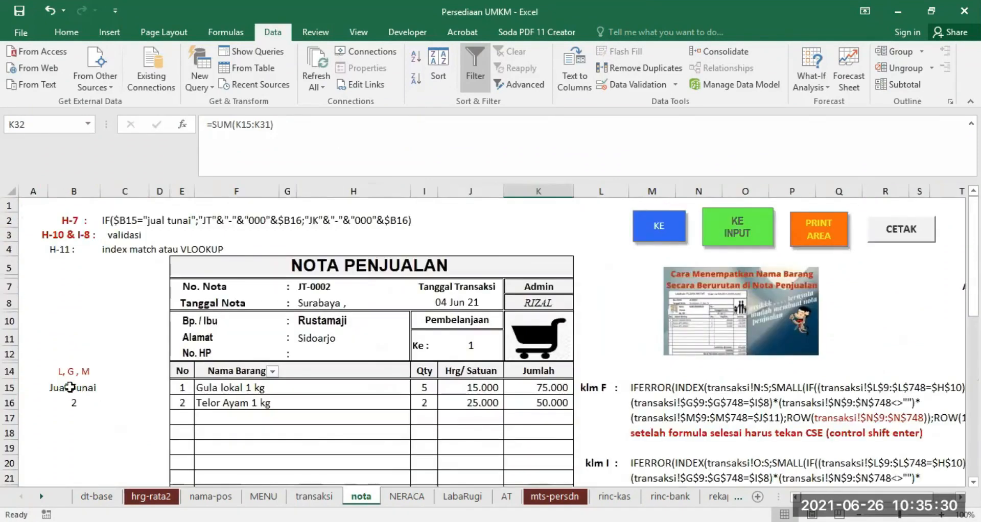
Step: Examine the payment type formula in B15 against the transaksi sheet and the column legend beside the invoice
click(70, 387)
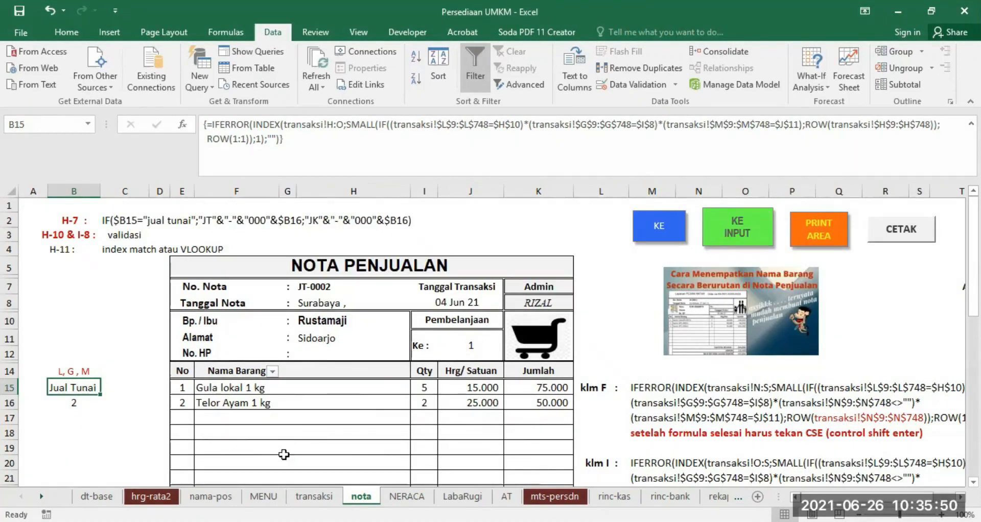
click(314, 496)
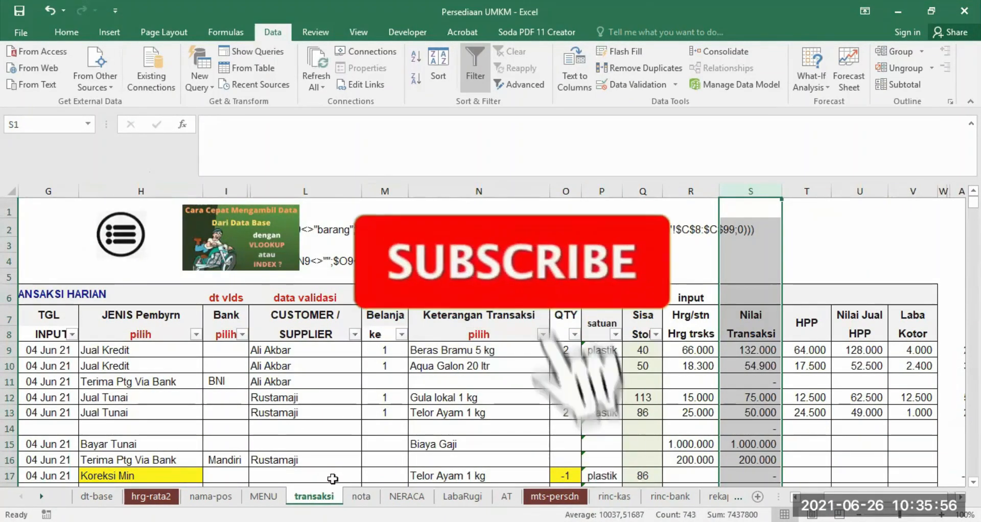
click(361, 496)
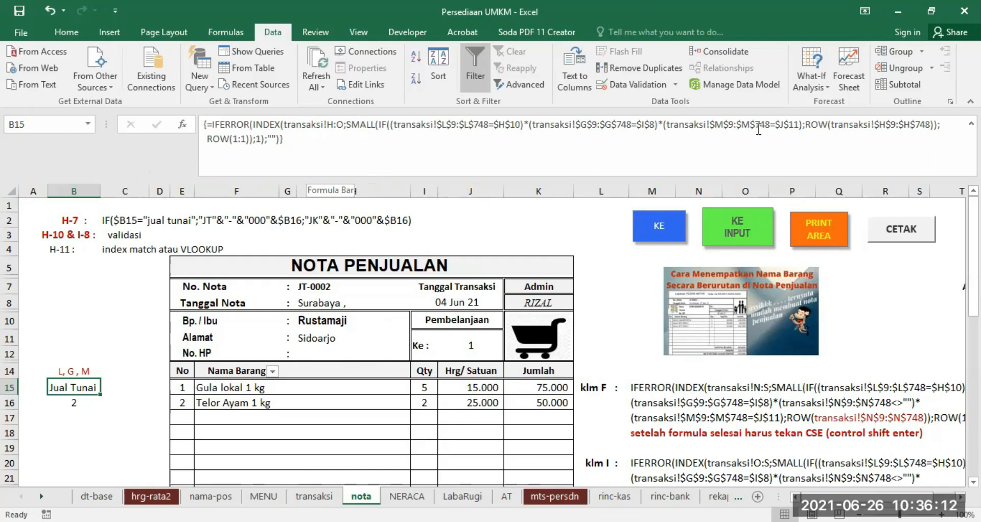
scroll(729, 395, down, 3)
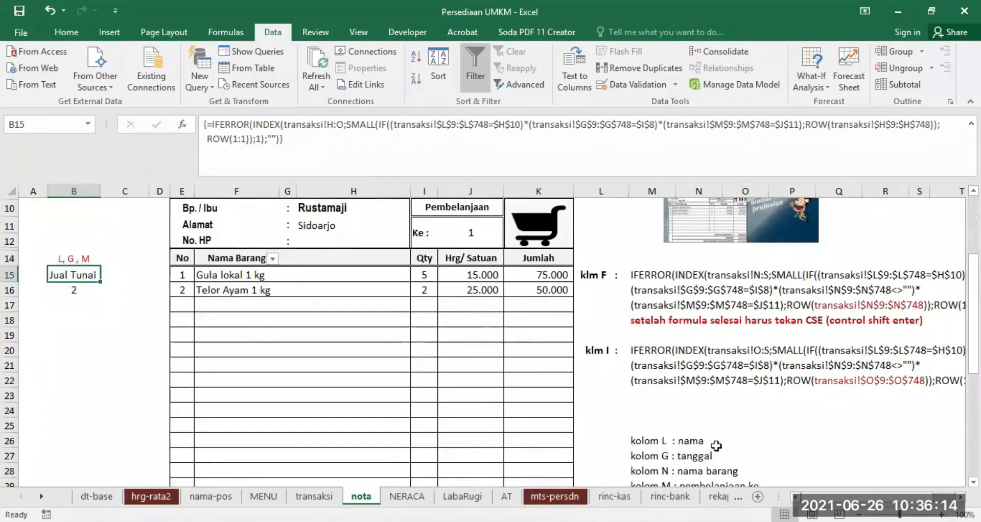
scroll(668, 419, down, 1)
click(648, 420)
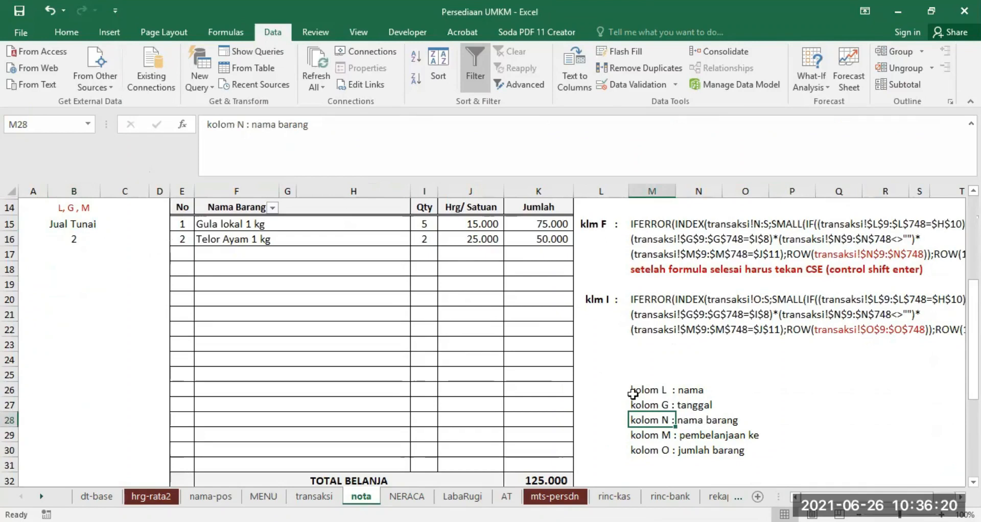
scroll(629, 393, up, 3)
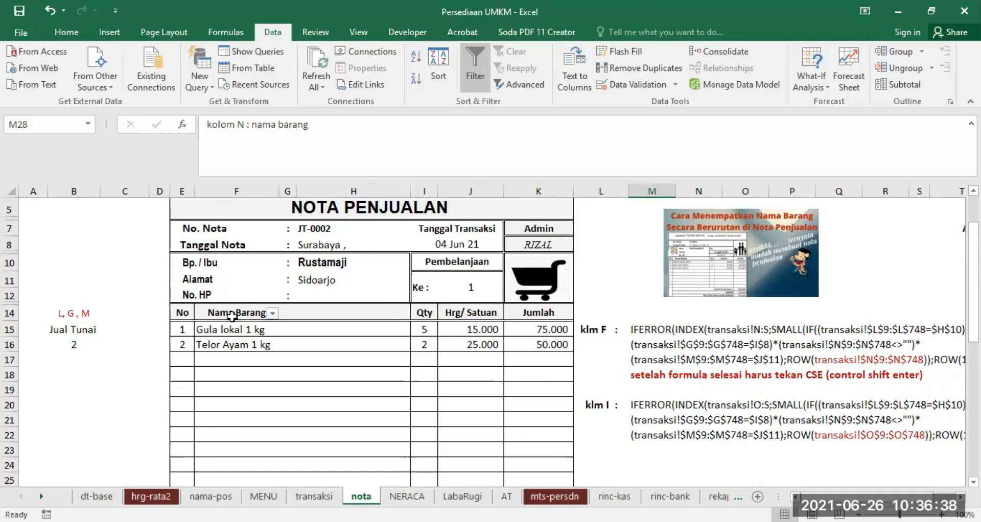
scroll(664, 434, down, 3)
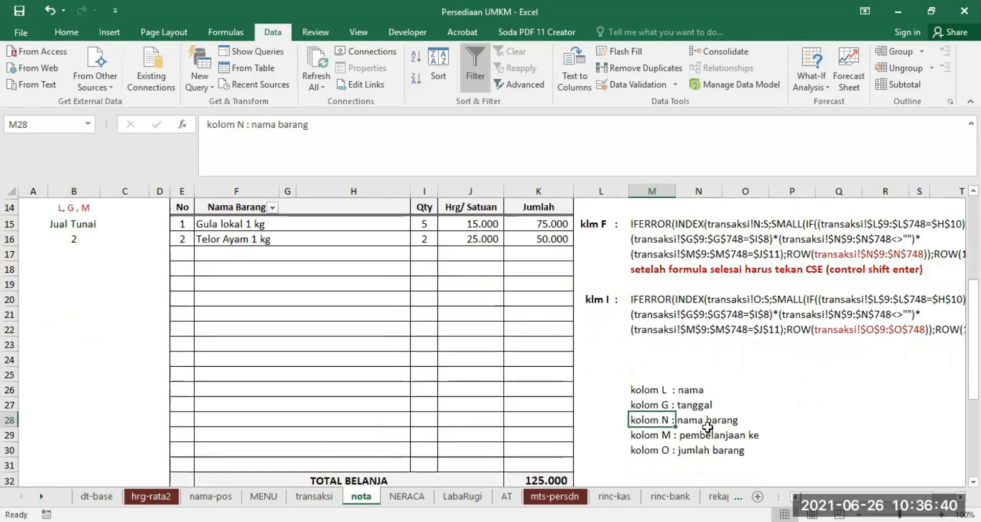
scroll(629, 420, up, 3)
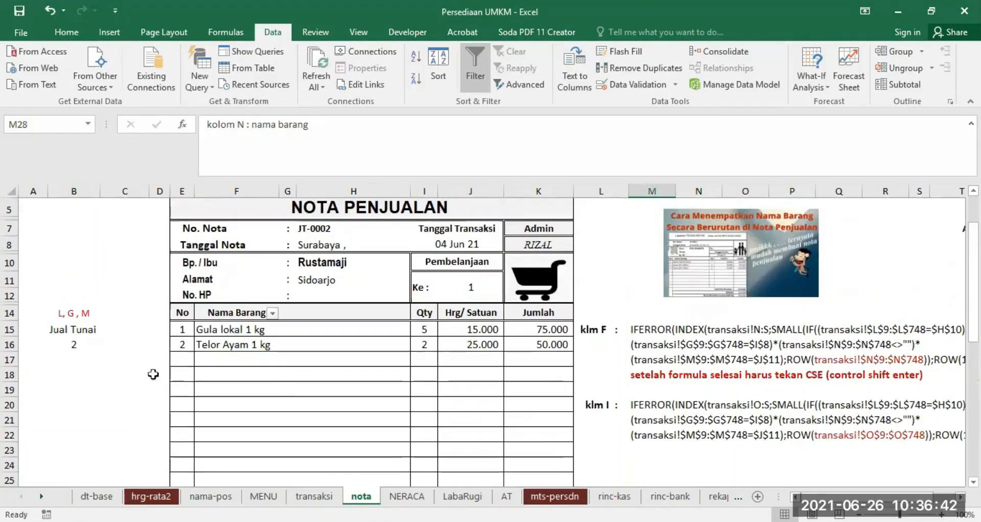
Step: Match the conditions of the B15 formula to the customer name in H10, the date in I8 and the purchase number in J11
click(76, 329)
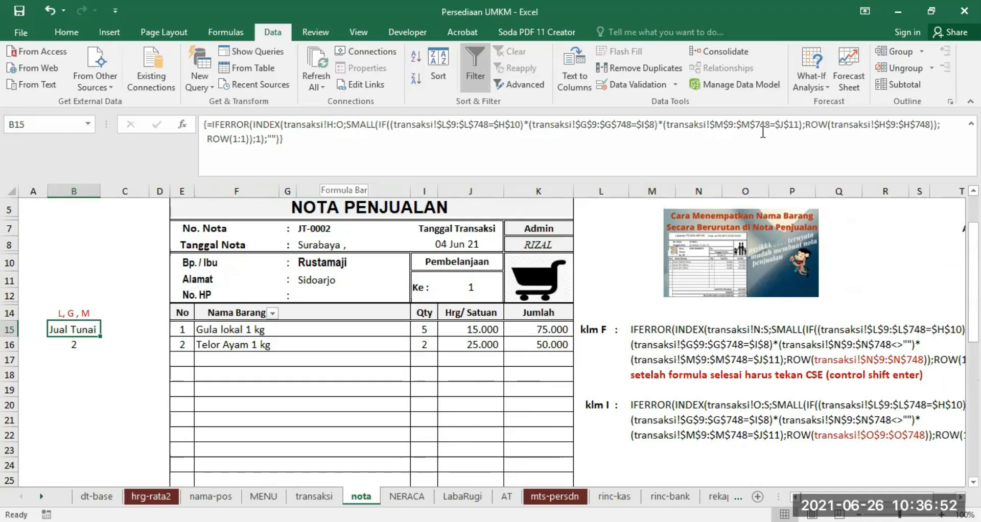
scroll(742, 381, down, 3)
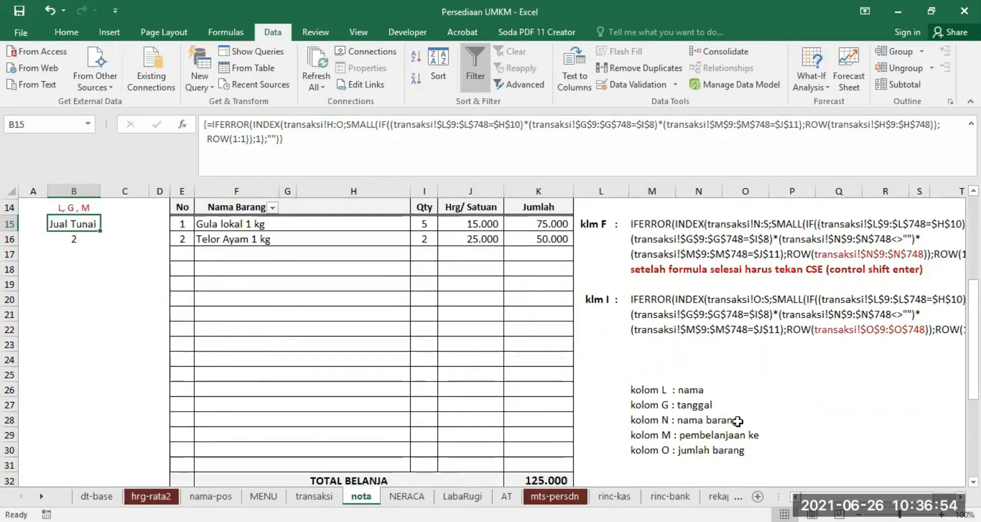
scroll(730, 414, up, 2)
scroll(731, 415, up, 3)
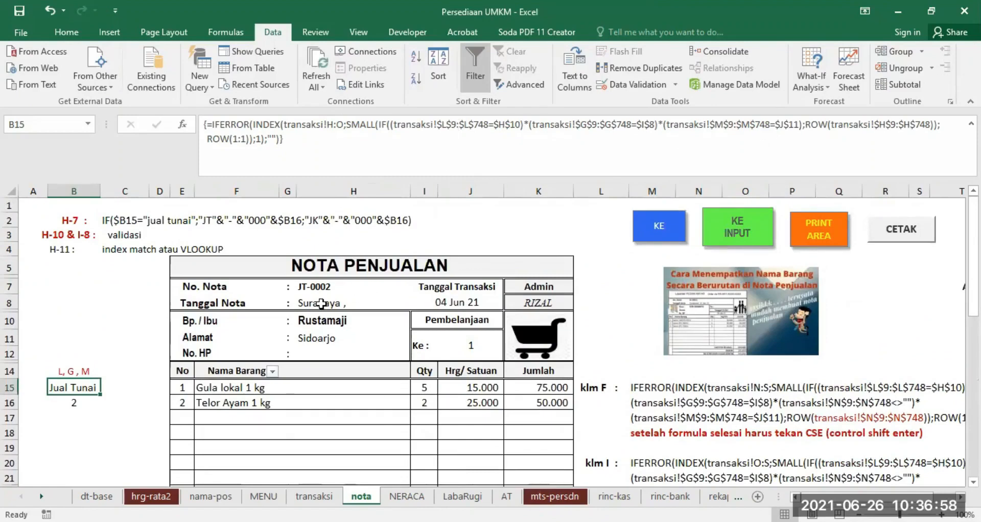
click(331, 321)
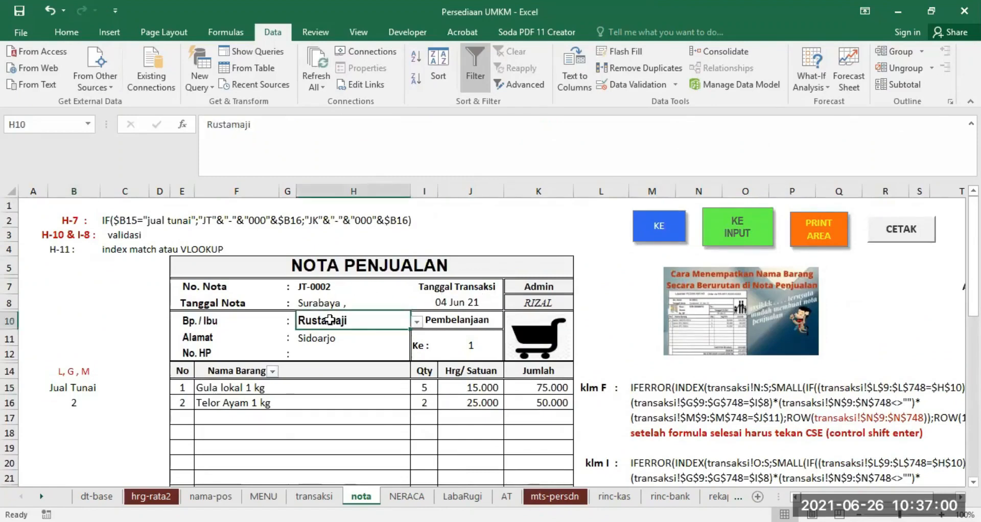
click(459, 303)
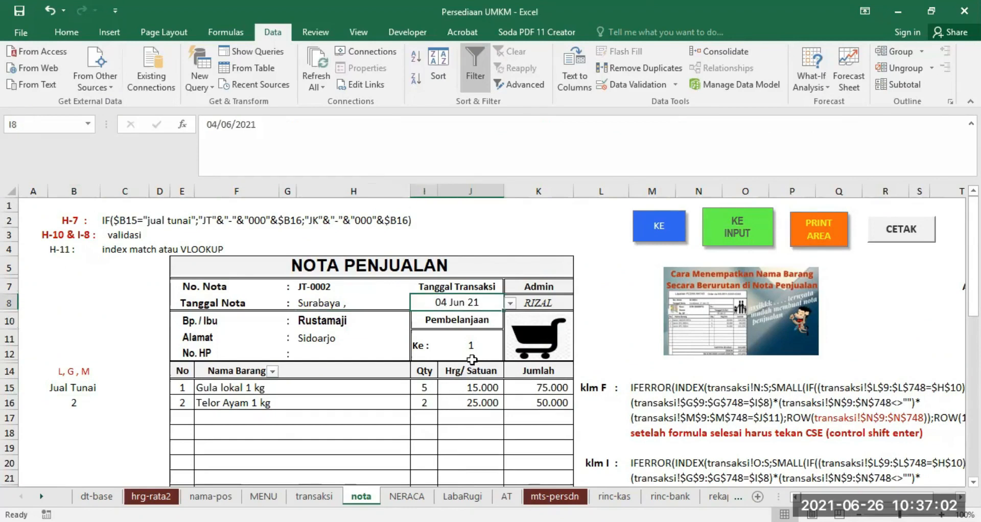
click(469, 341)
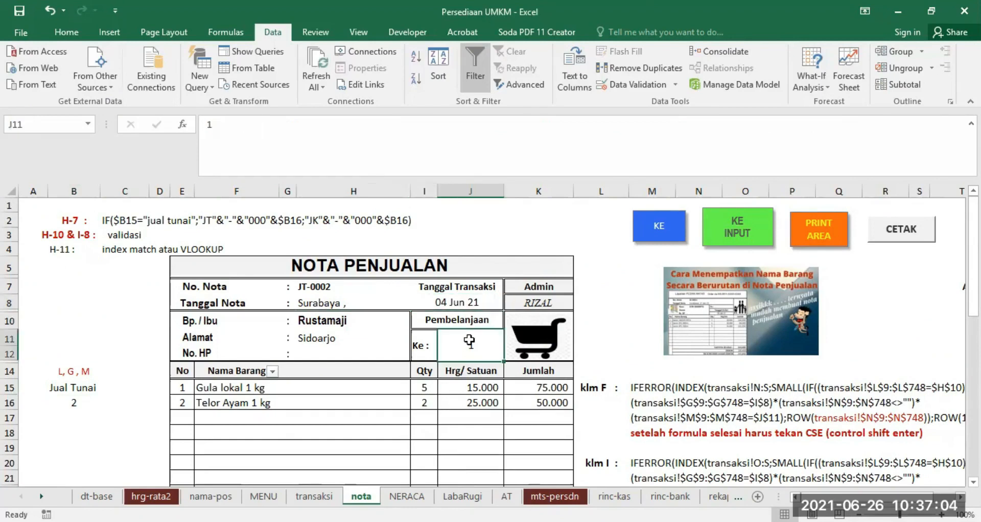
click(57, 387)
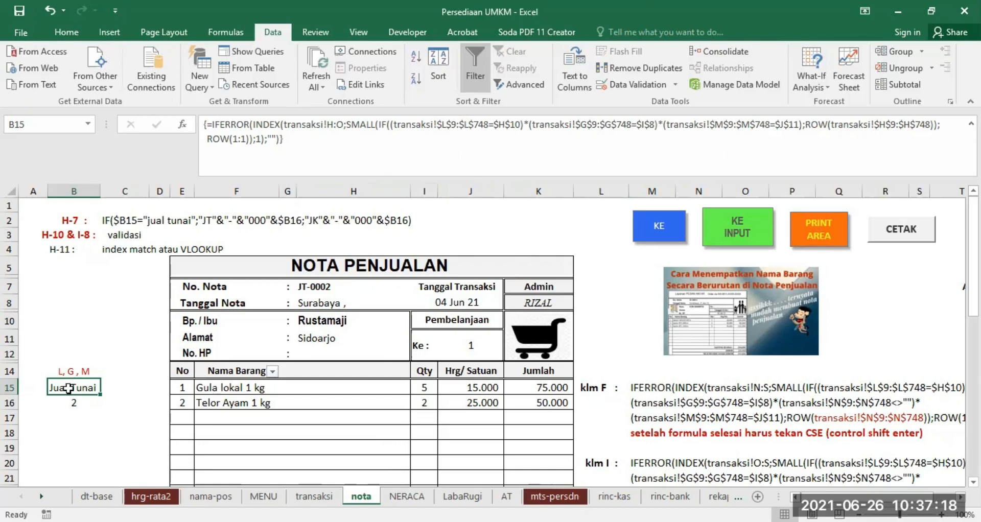
Step: Compare the No. Nota formula in H7 with the payment type in B15 and the sequence number formula in B16
click(306, 288)
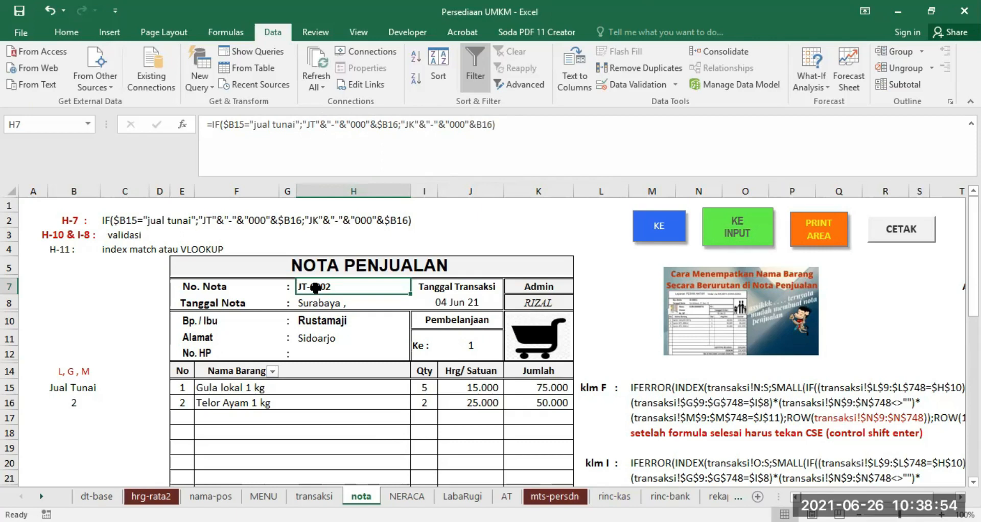
scroll(500, 372, down, 3)
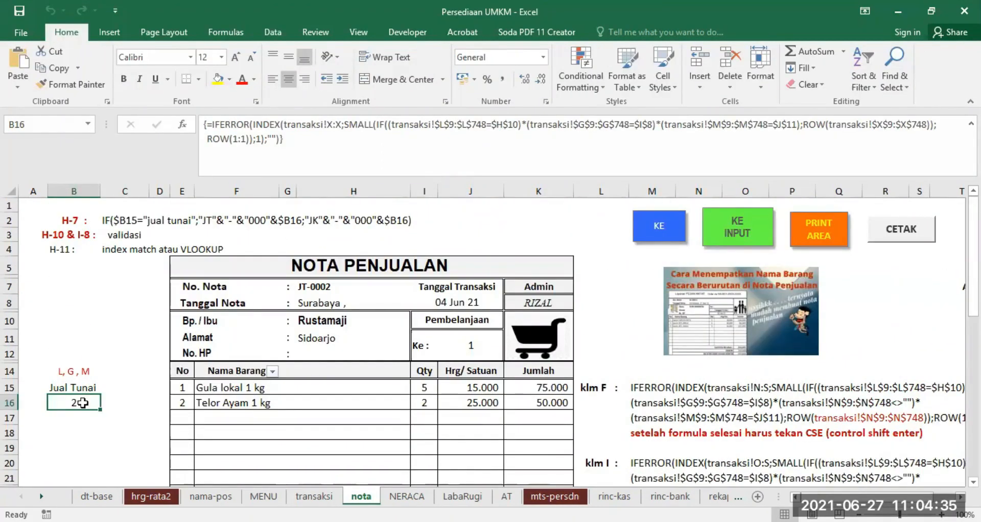
click(310, 286)
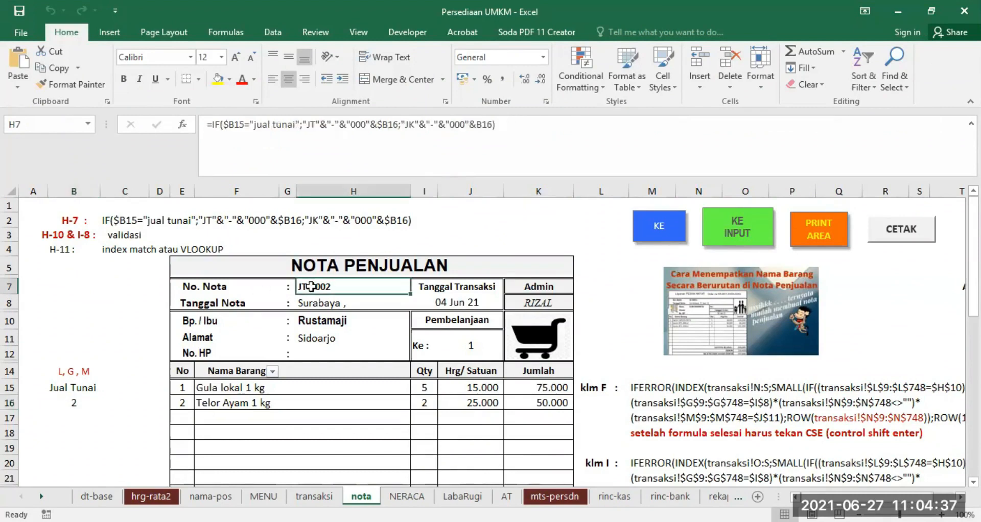
click(76, 403)
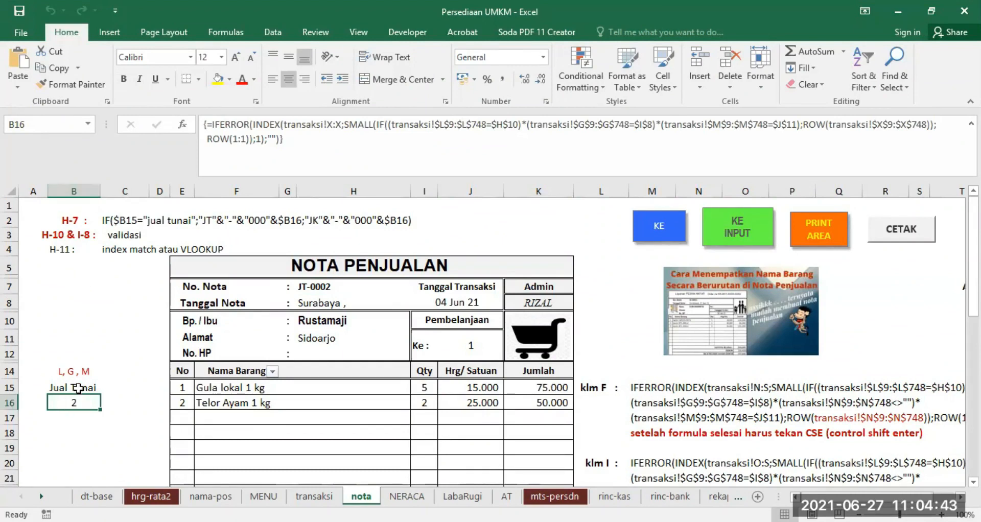
click(78, 388)
click(74, 402)
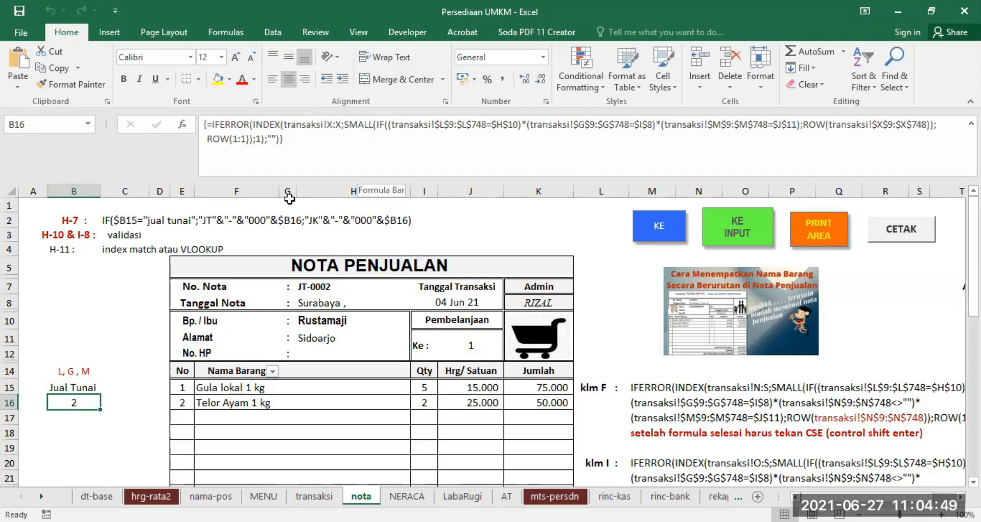
Step: Unhide the columns between V and AM on the transaksi sheet and select the note number column X
click(314, 496)
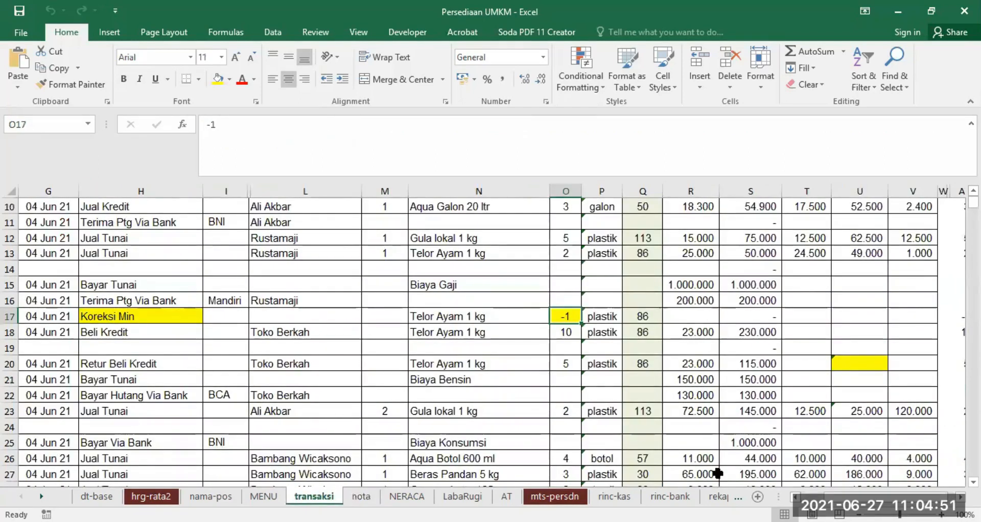
drag(838, 497, 847, 497)
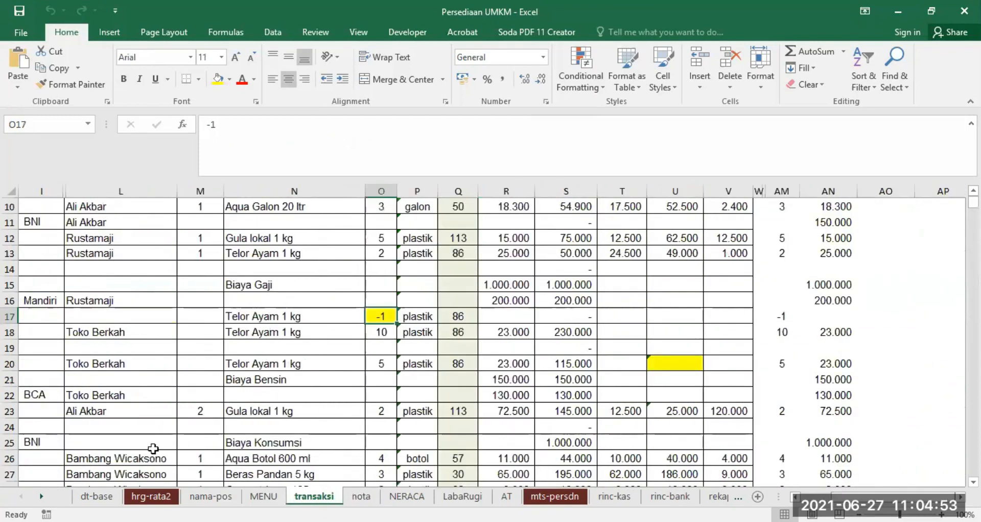
scroll(736, 321, up, 2)
scroll(755, 310, up, 1)
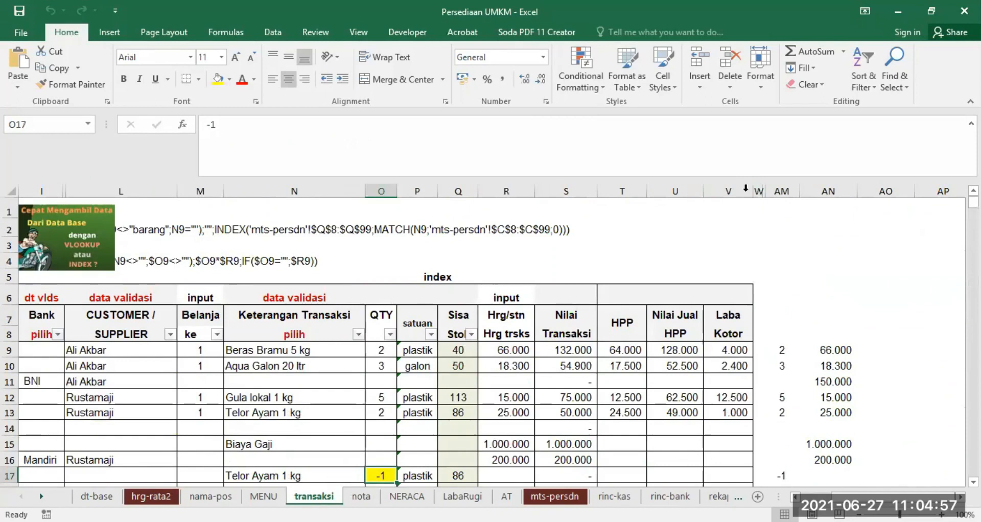
drag(728, 191, 784, 189)
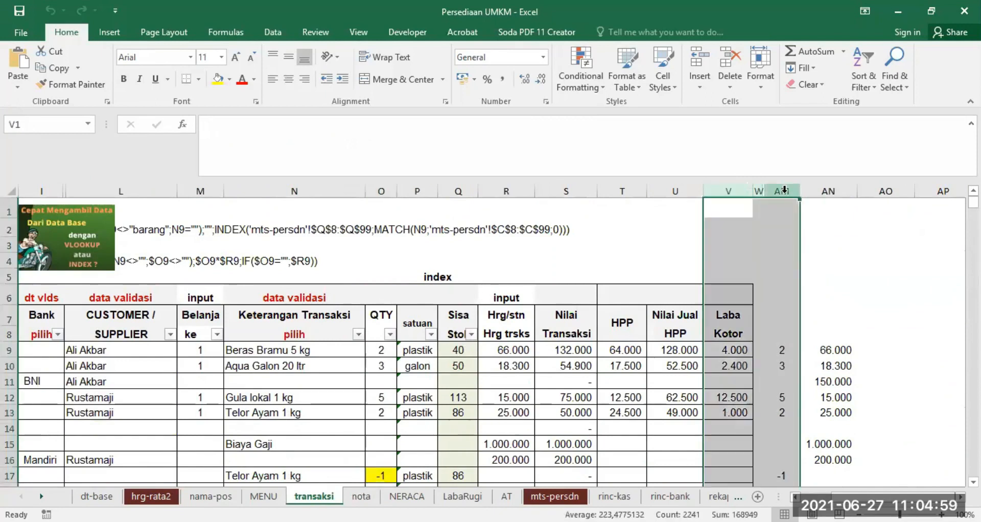
right_click(784, 190)
click(821, 398)
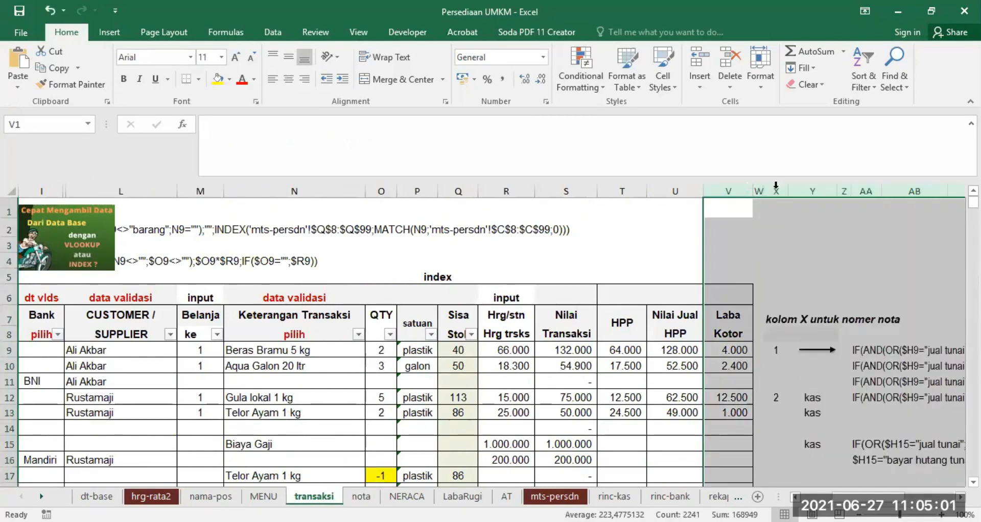
click(776, 191)
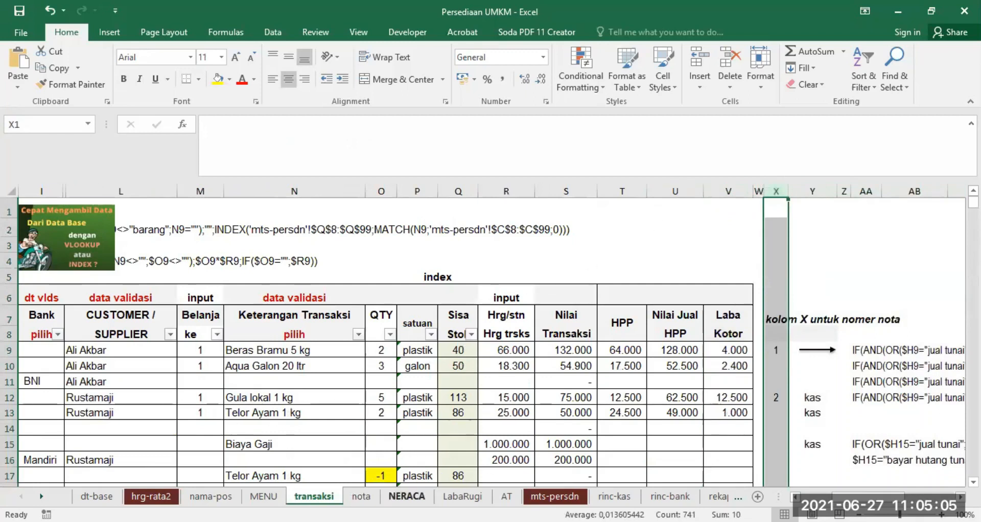
Step: Compare the array formulas in F15, I15 and J15 of the nota sheet for item name, quantity and unit price
click(361, 497)
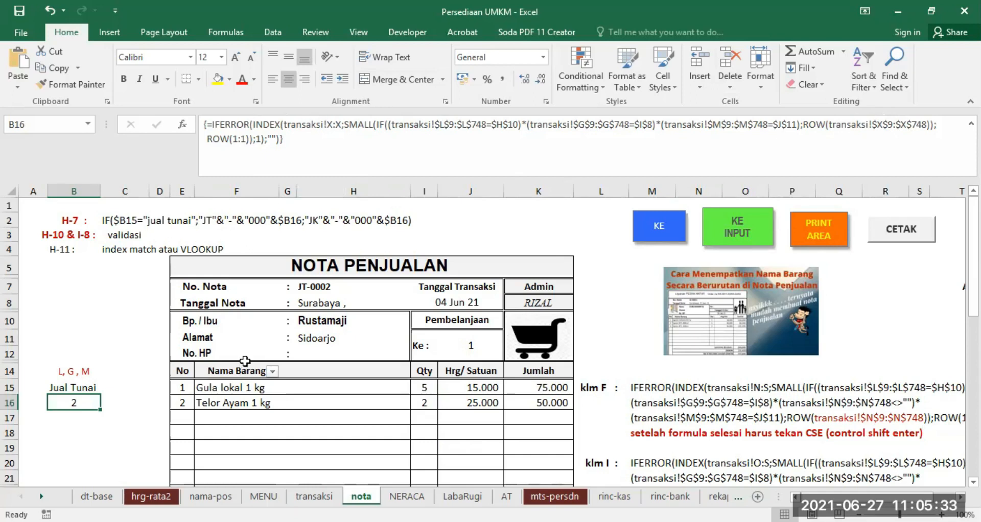
click(219, 388)
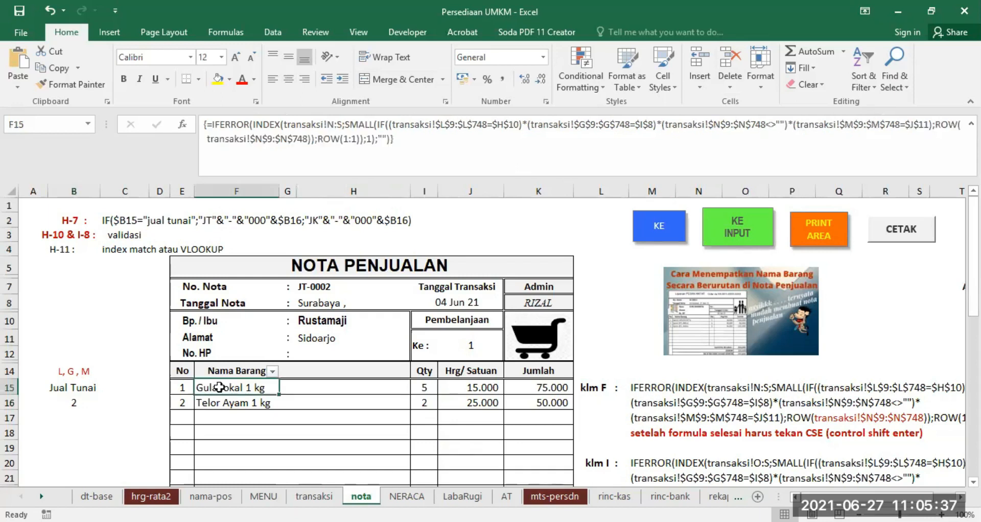
click(416, 385)
click(473, 391)
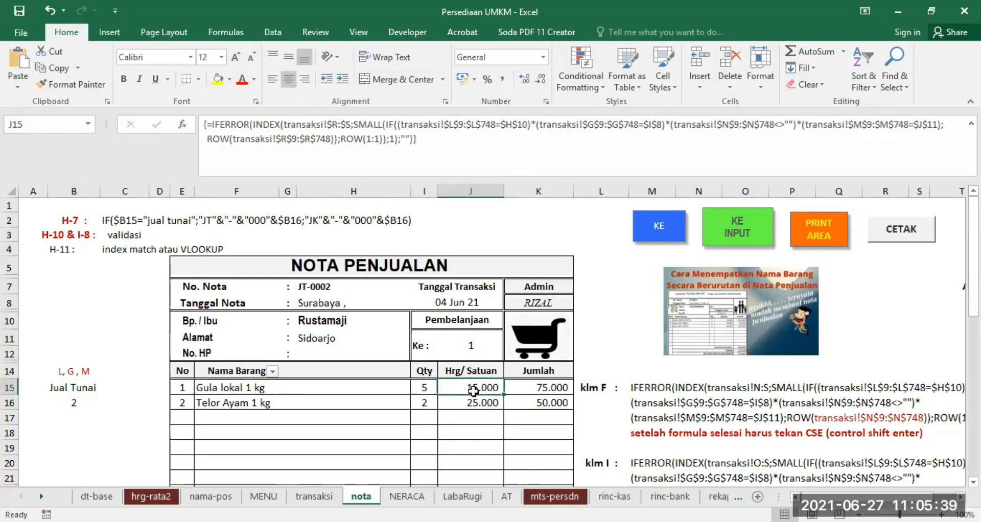
click(259, 389)
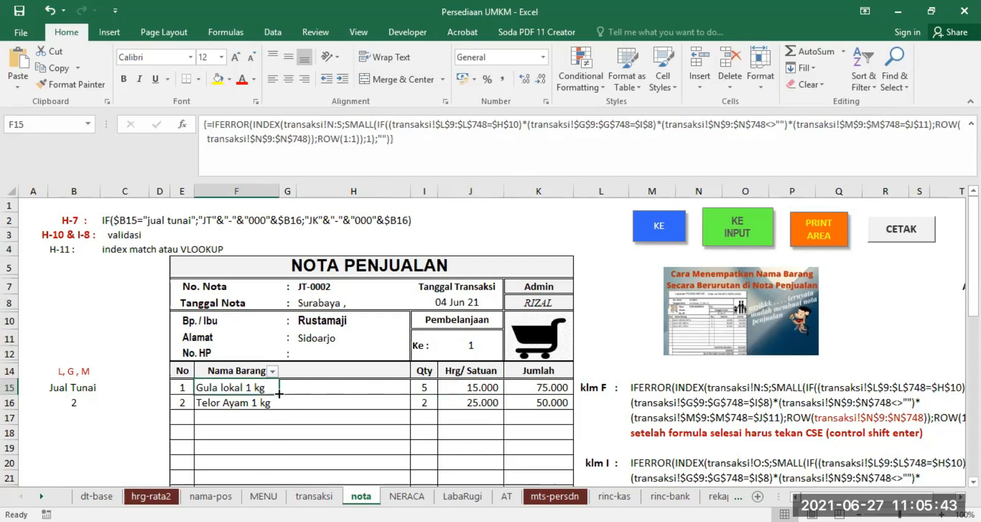
click(428, 387)
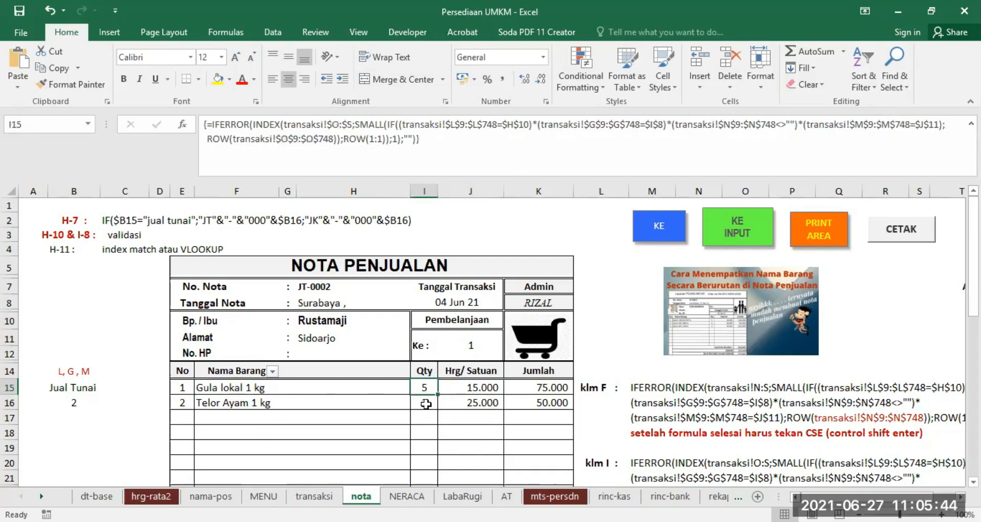
Step: Try filling the Nama Barang formula from F15 down to row 31, and undo the fill
click(276, 387)
drag(277, 395, 278, 449)
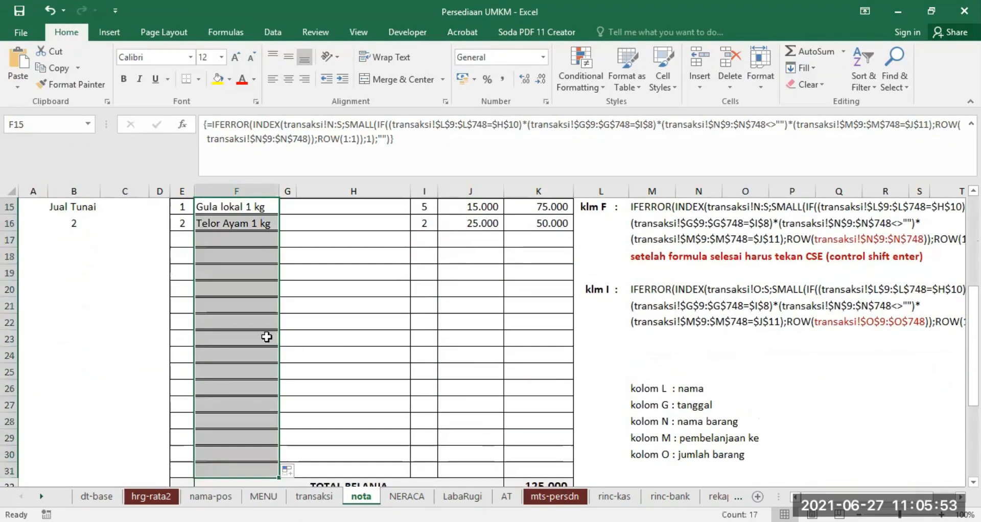
click(49, 10)
scroll(310, 258, up, 3)
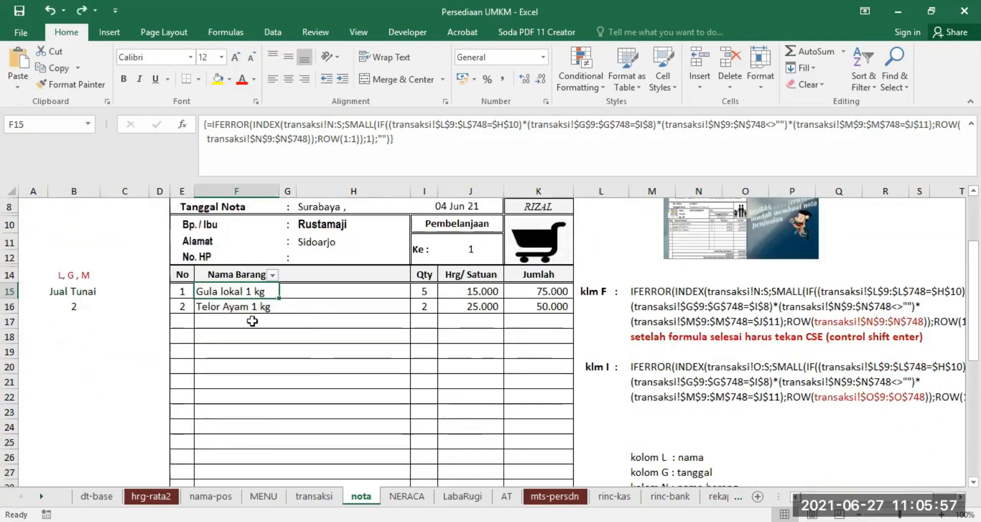
click(229, 308)
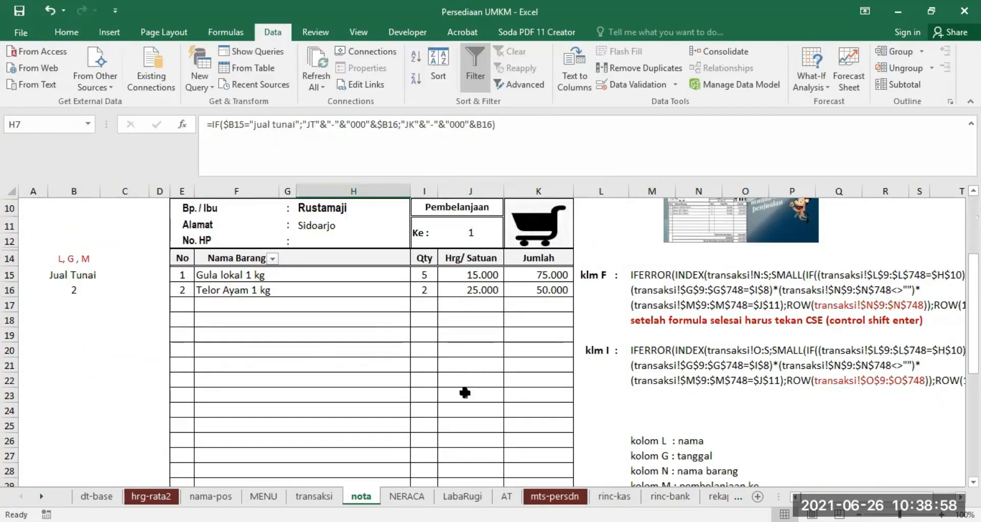
Step: Review the inventory movement report on the mts-persdn sheet and its source item list on the hrg-rata2 sheet
click(549, 498)
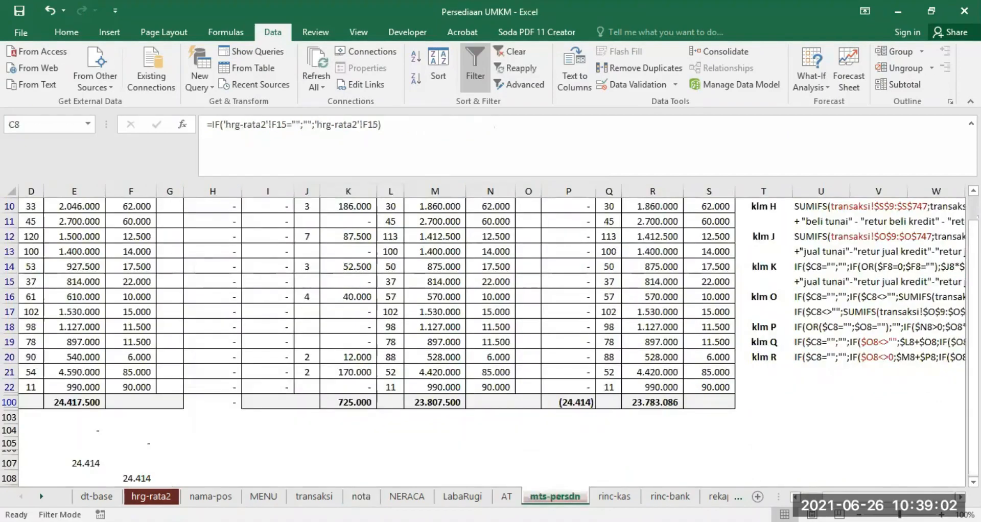
drag(864, 497, 848, 497)
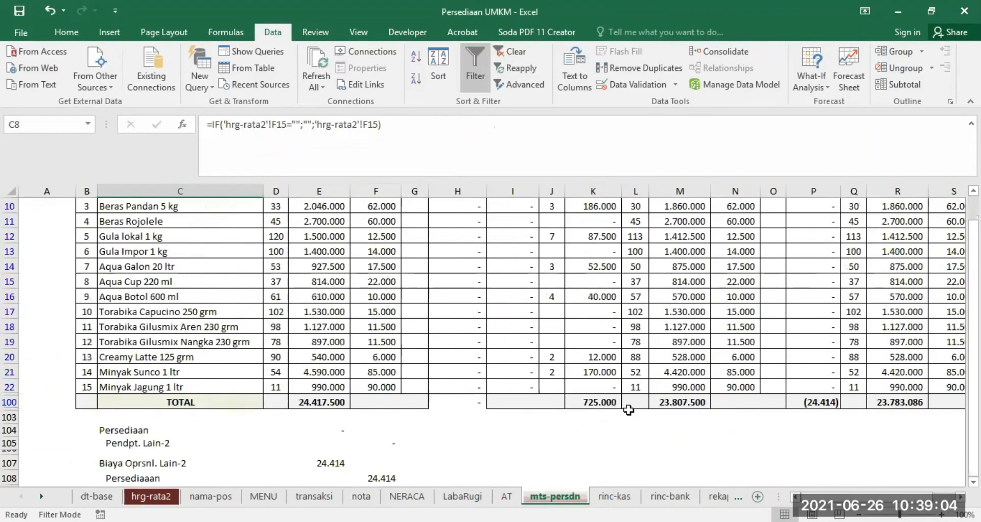
scroll(628, 406, up, 3)
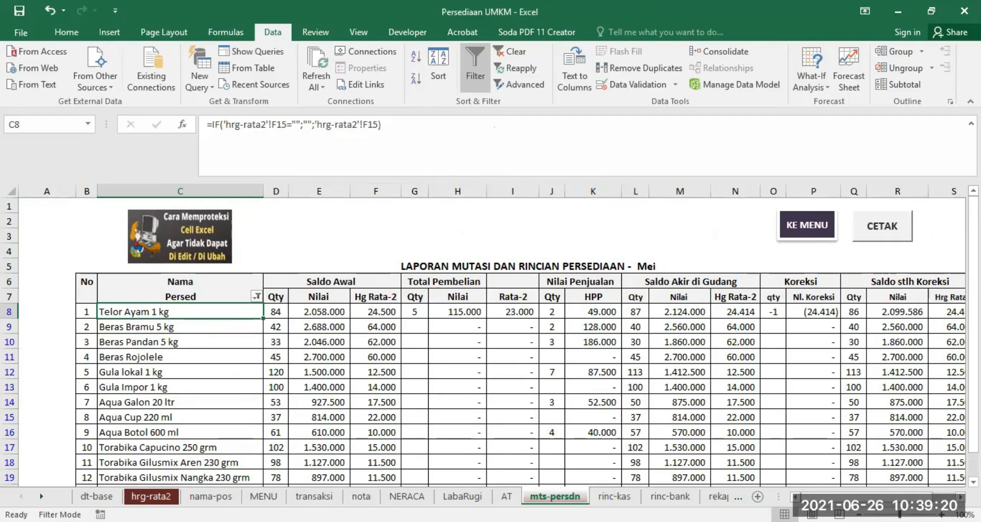
click(151, 497)
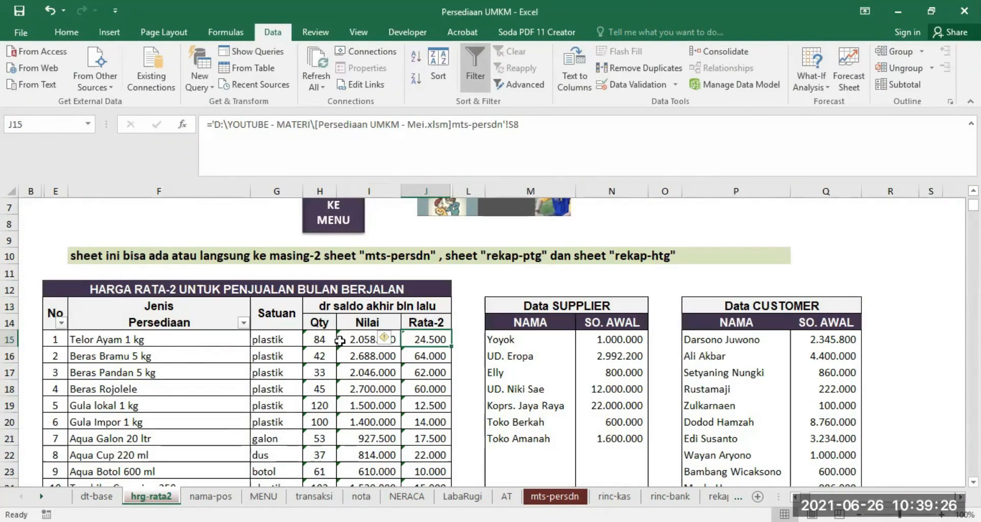
Step: Link the first item name in C8 of mts-persdn directly to the source list with ='hrg-rata2'!F15
click(555, 497)
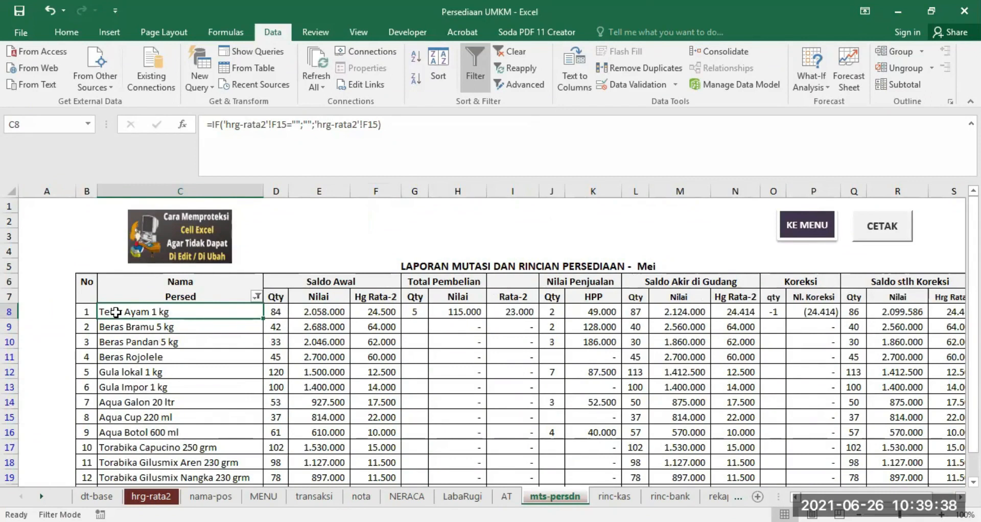
text(=)
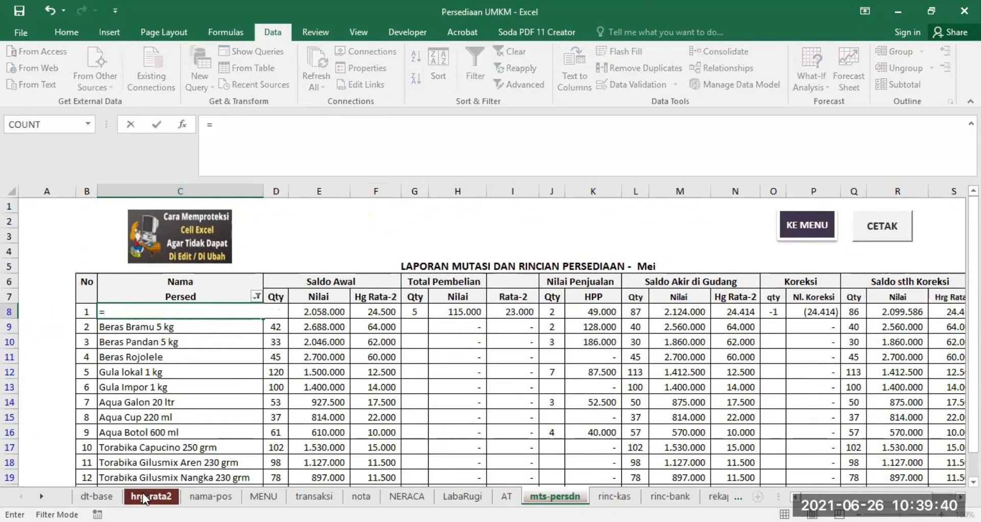
click(152, 497)
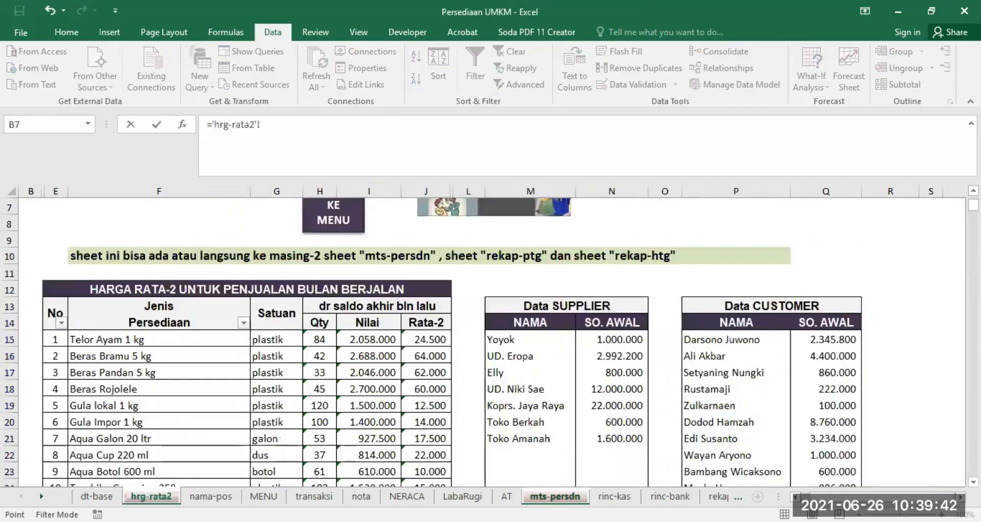
click(90, 340)
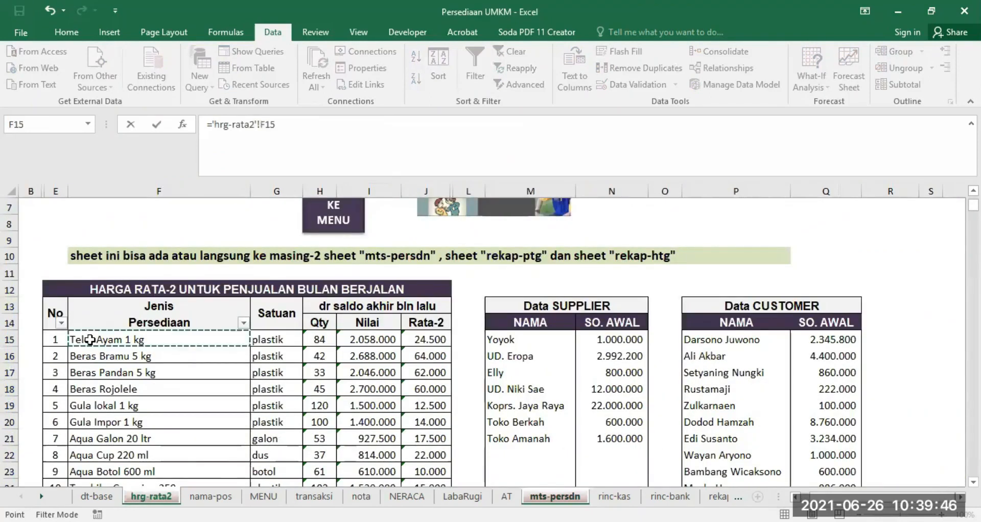
key(Return)
click(136, 313)
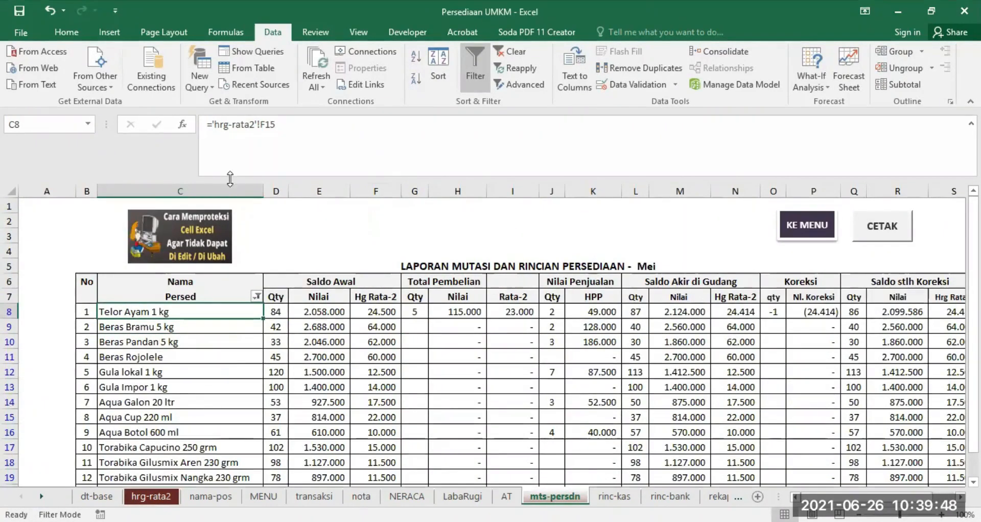
Step: Copy the IF formula from C9 into C8 to give =IF('hrg-rata2'!F15="";"";'hrg-rata2'!F15)
click(120, 326)
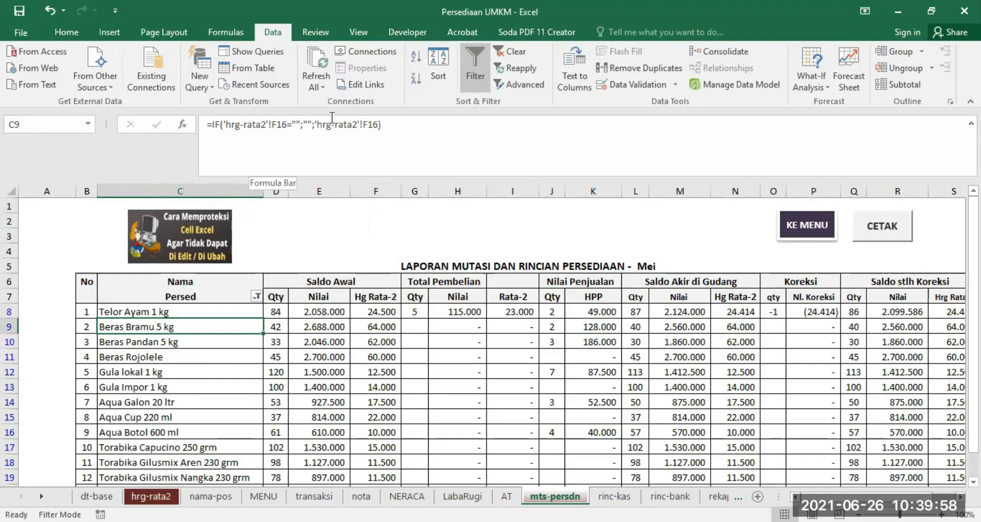
right_click(163, 327)
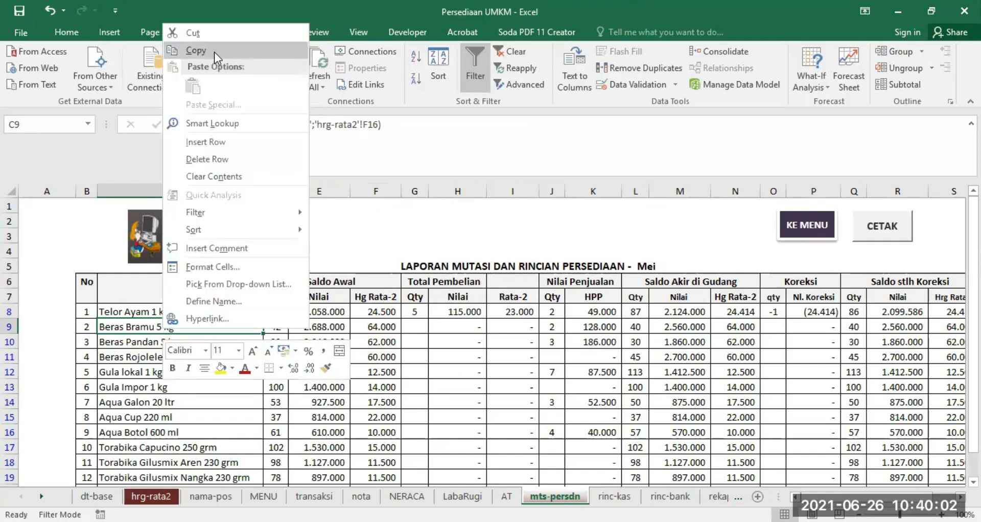
click(214, 52)
click(159, 310)
key(Return)
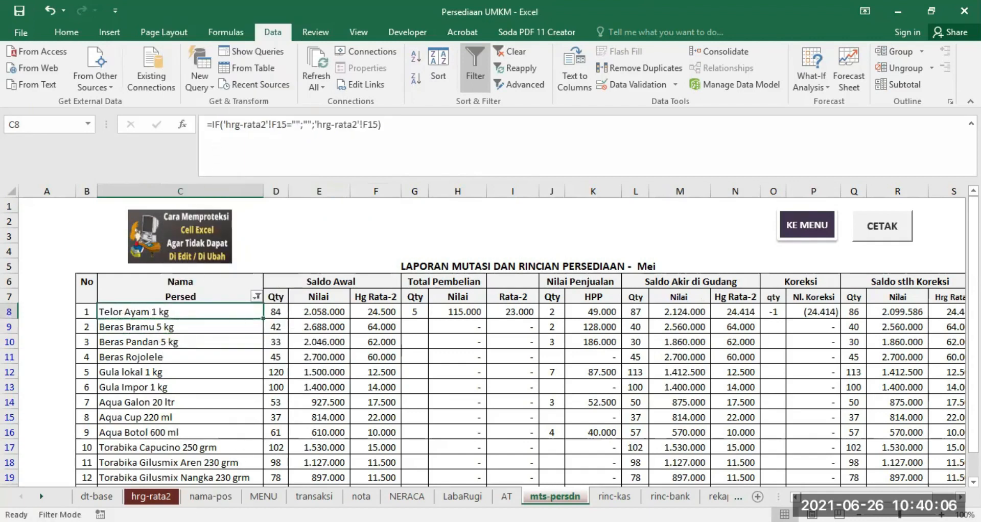
Step: Compare the C8 item name formula on mts-persdn with the Jenis Persediaan list on the hrg-rata2 sheet
click(151, 497)
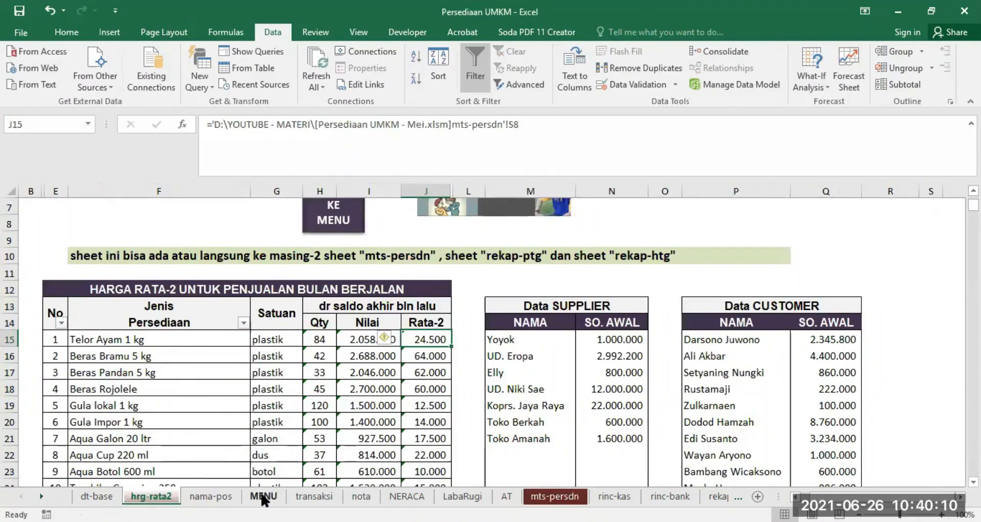
click(554, 496)
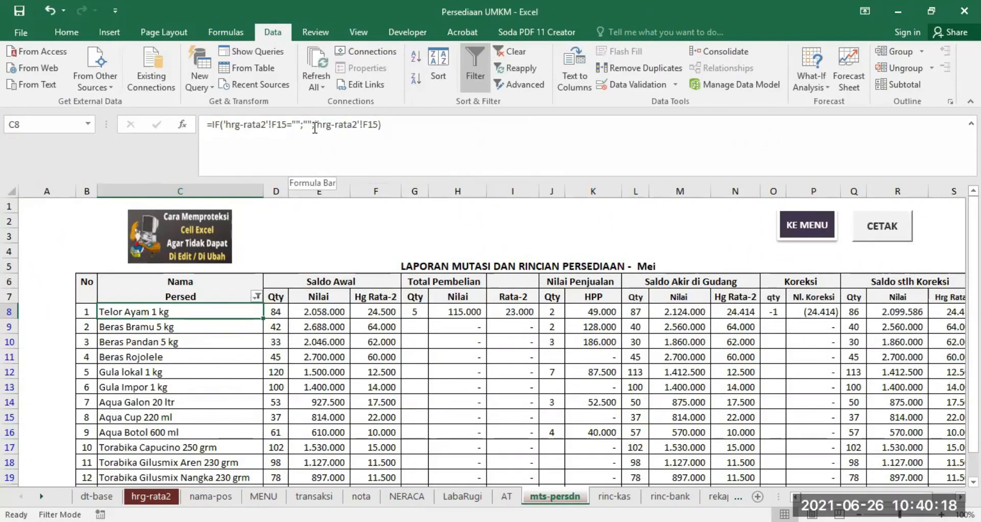
click(141, 495)
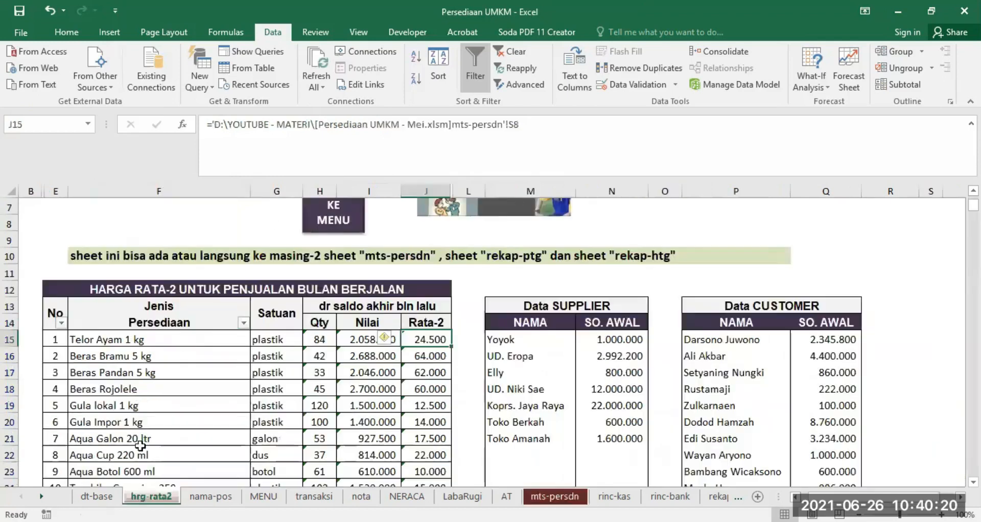
click(573, 496)
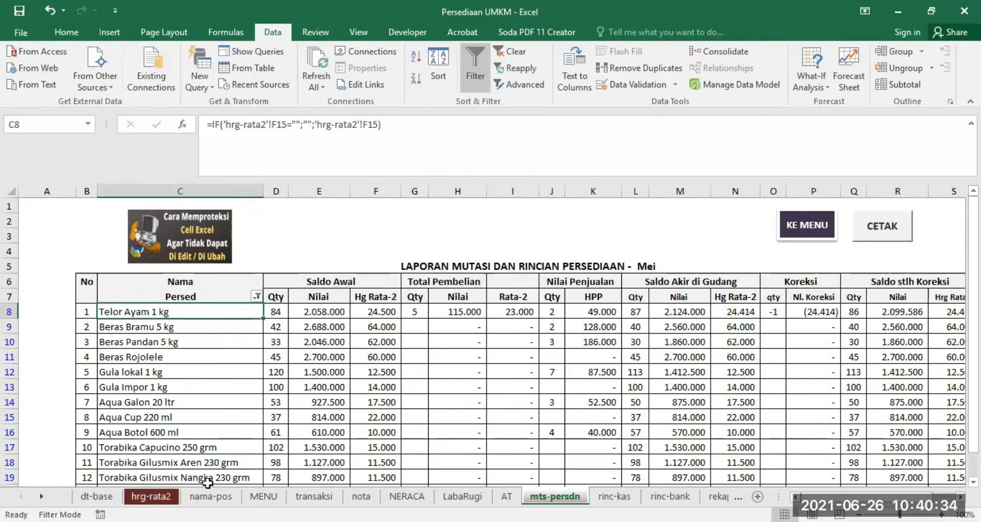
Step: Check the external links to last month's closing quantity, value and average price in H15, I15 and J15 of hrg-rata2
click(154, 497)
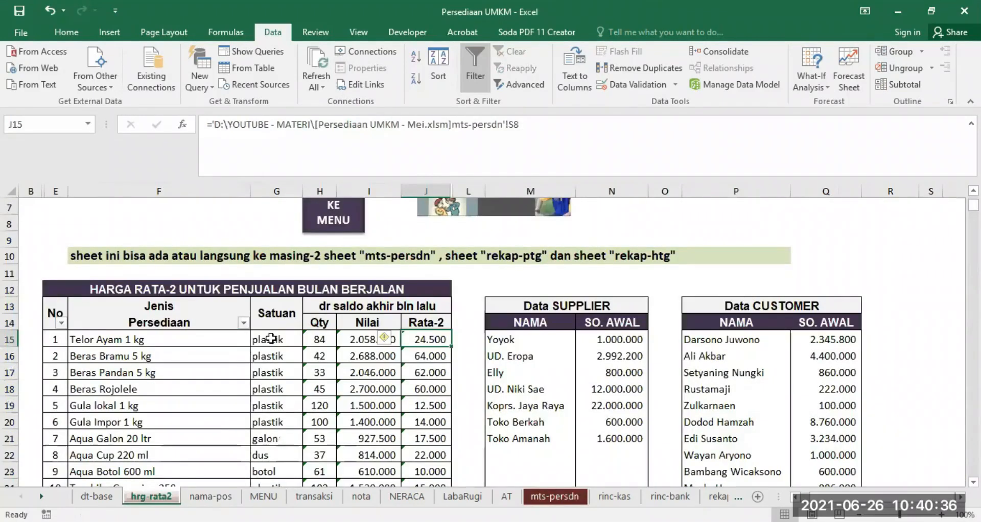
key(Left)
key(Left)
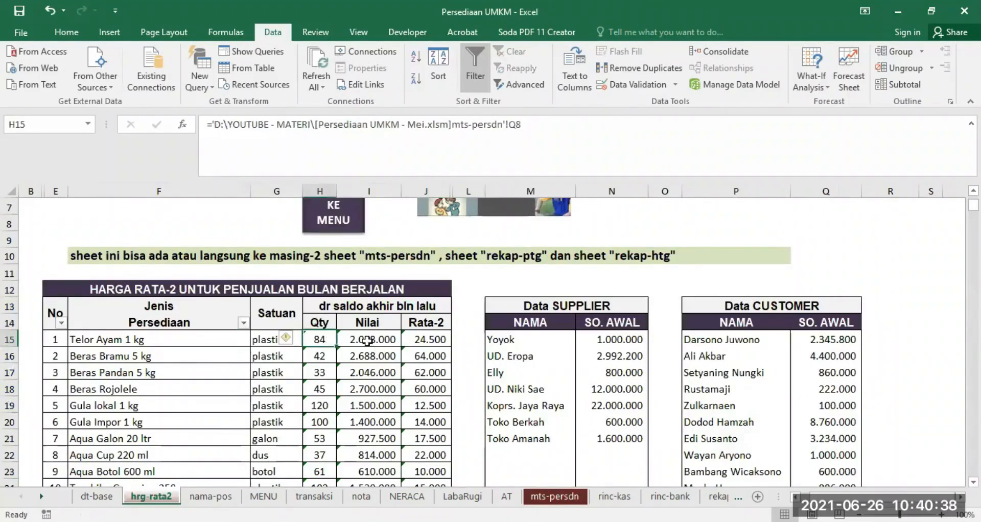
click(370, 341)
click(432, 341)
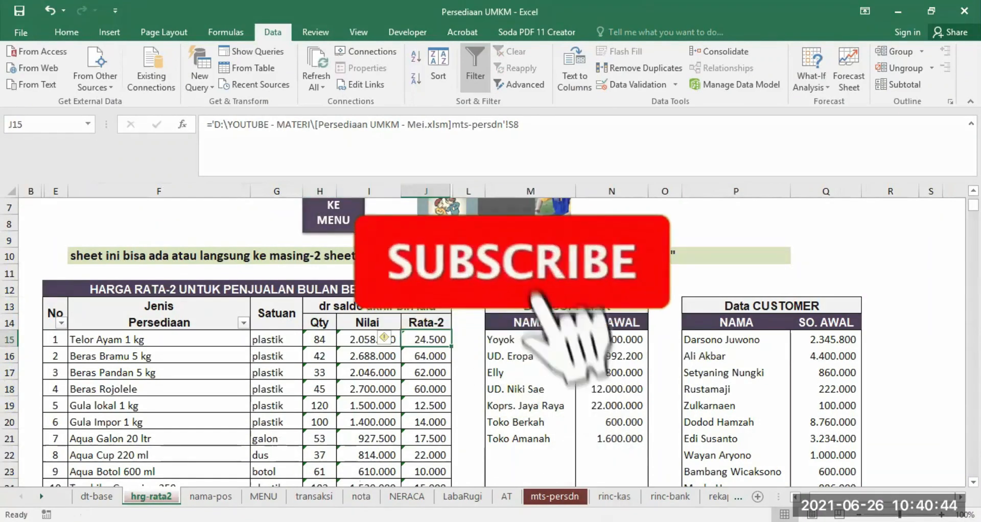
Step: Review the opening balance formulas for Qty, Nilai and Hg Rata-2 in D8, E8 and F8 of mts-persdn
click(554, 497)
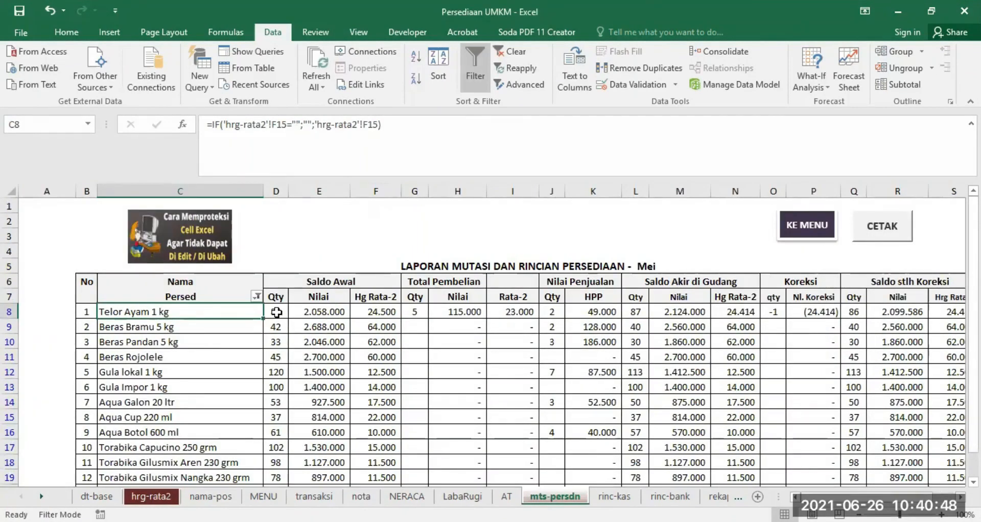
click(276, 310)
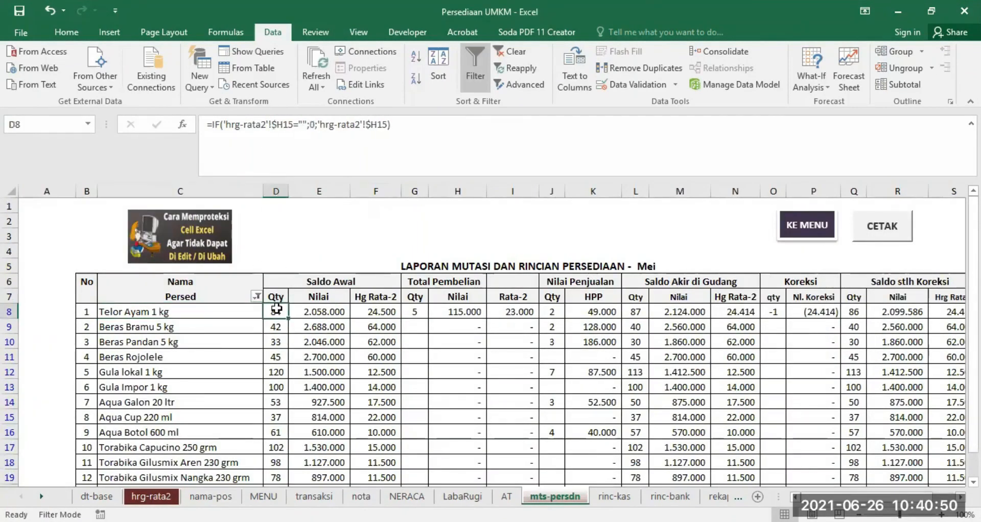
click(318, 311)
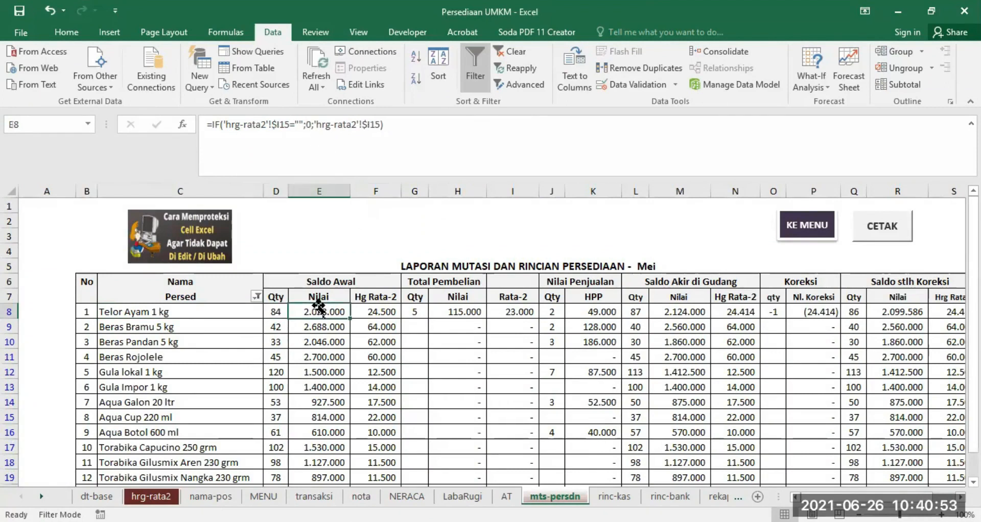
click(371, 311)
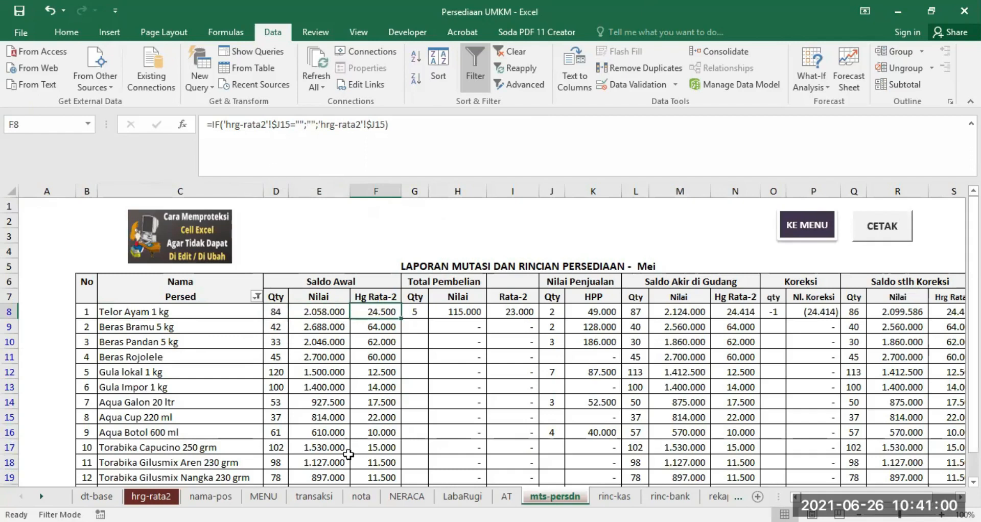
scroll(460, 422, down, 3)
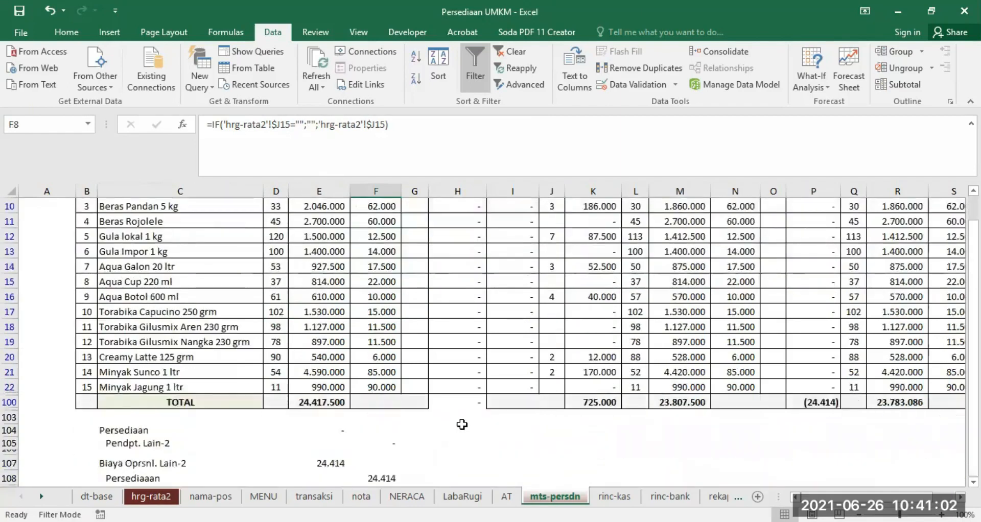
scroll(175, 333, up, 3)
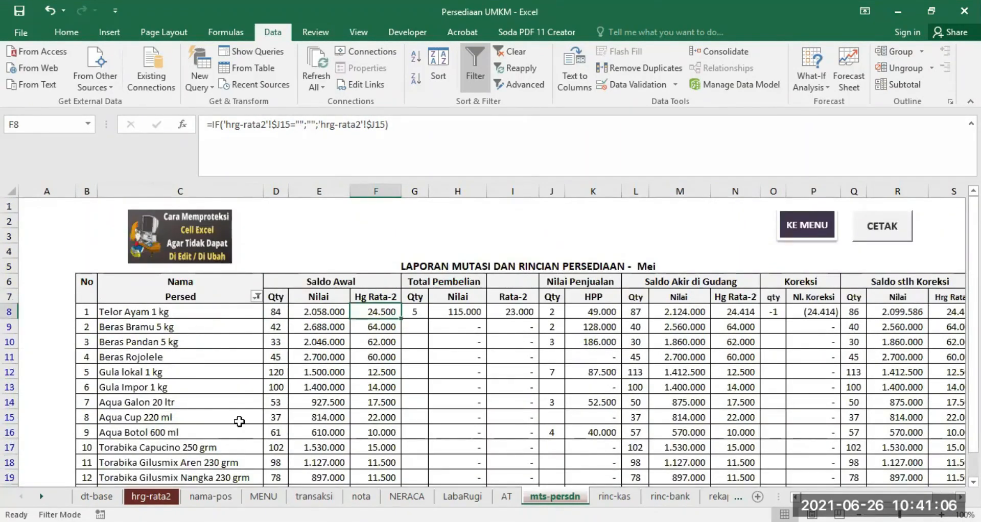
Step: Add a test item named zzzz in D22, below Minyak Jagung 1 ltr in the dt-base item list
click(97, 496)
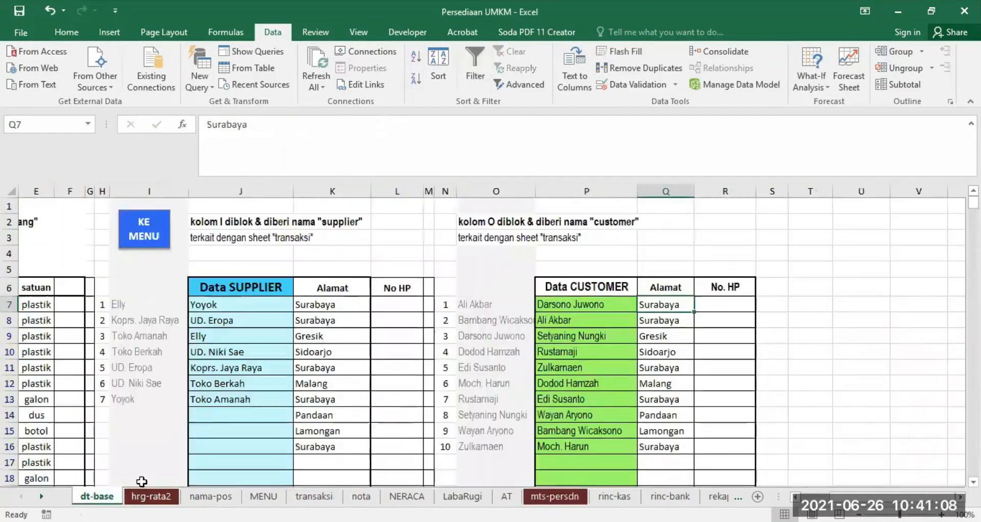
drag(863, 497, 802, 497)
scroll(383, 318, down, 4)
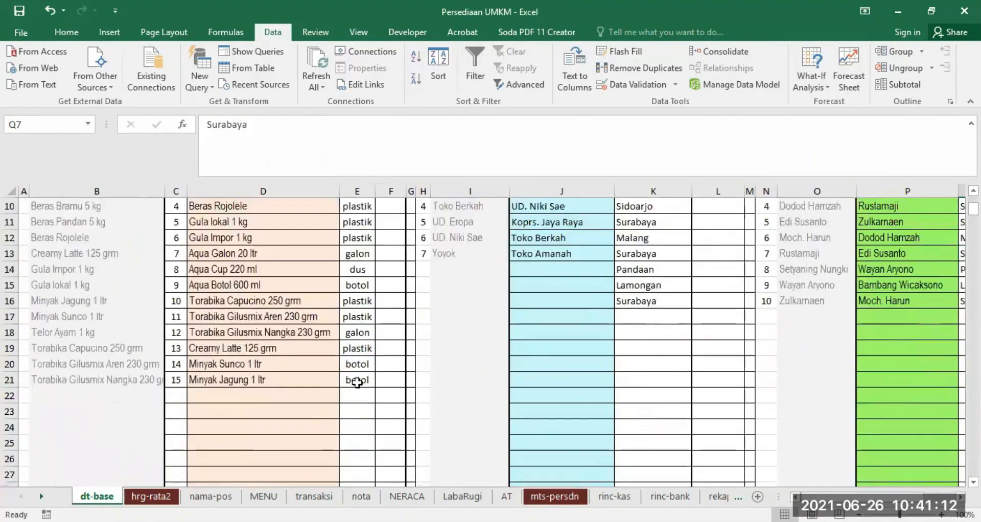
click(220, 348)
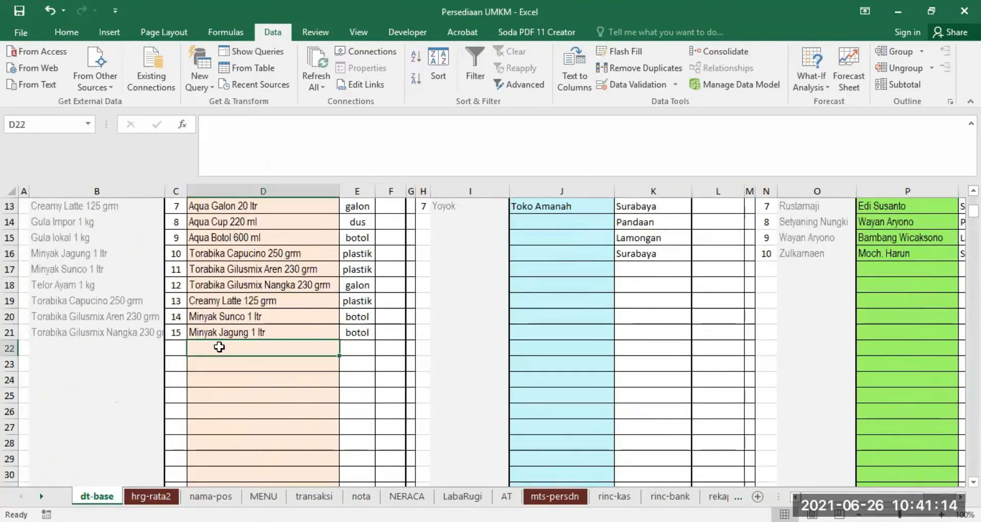
text(zzzz)
key(Return)
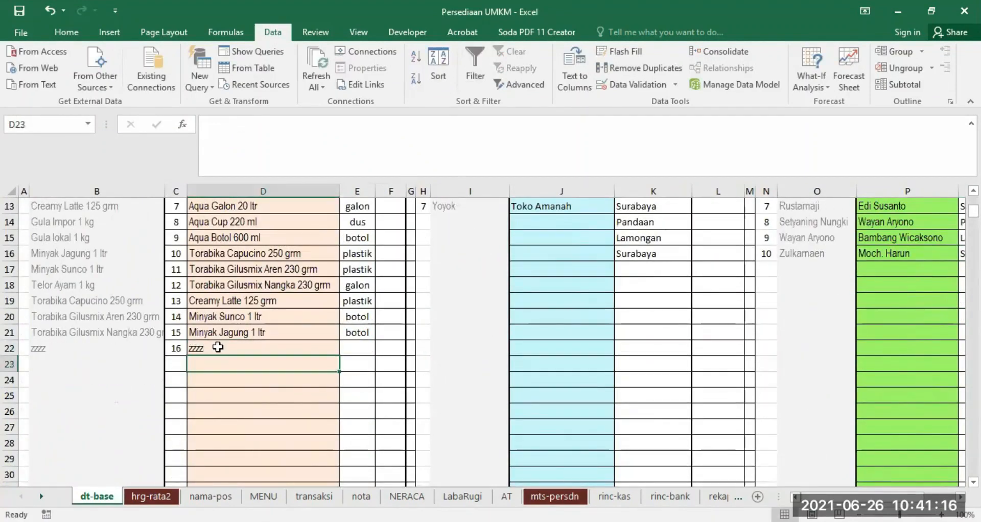
Step: Set the Persed column filter on mts-persdn to show all entries with Select All
click(555, 497)
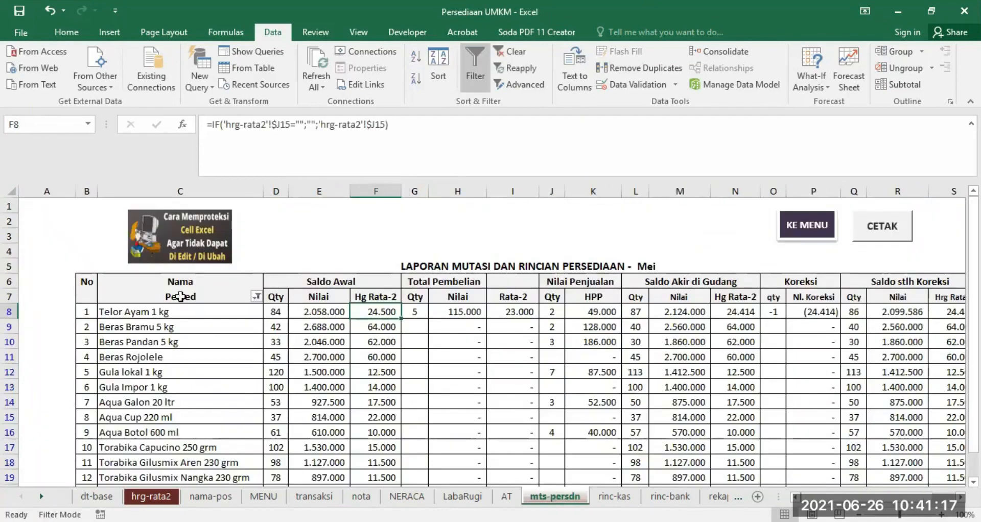
click(258, 295)
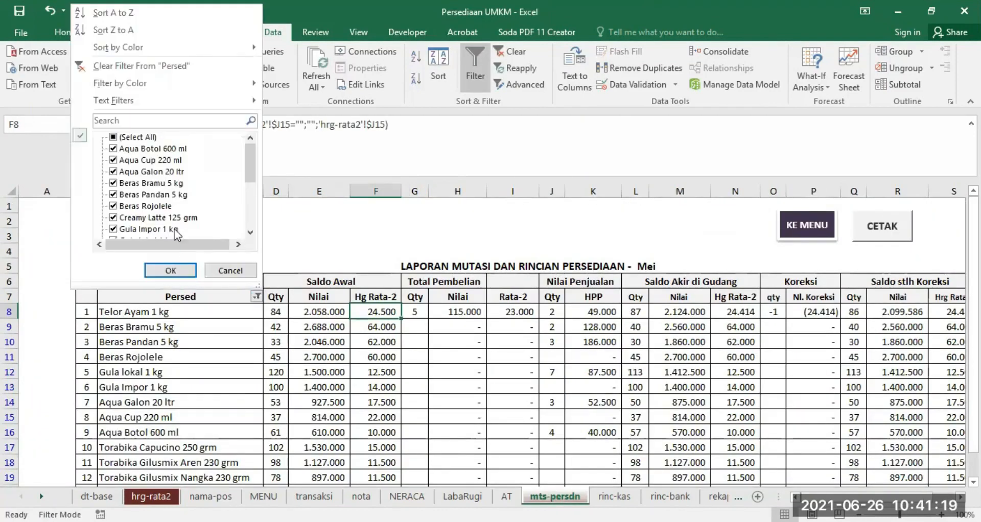
click(140, 136)
click(171, 270)
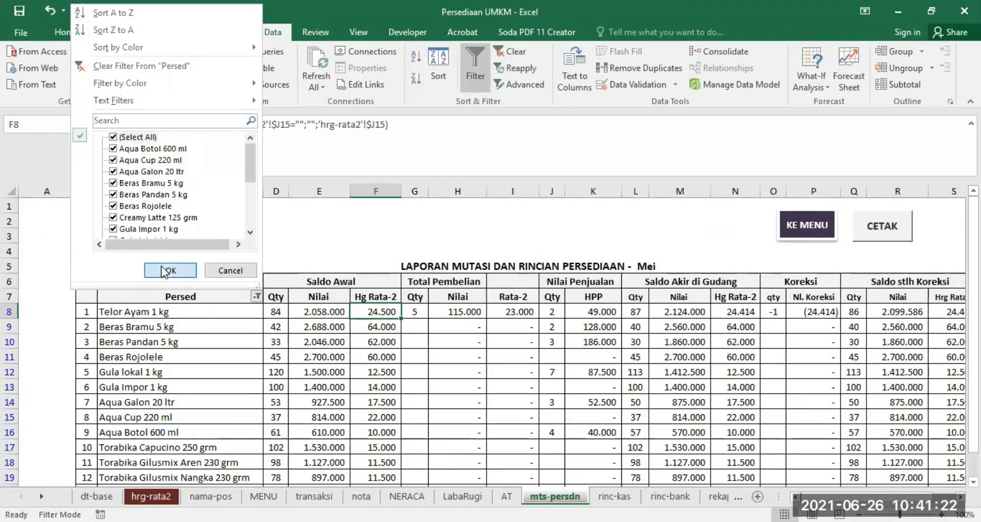
Step: Check how the test item zzzz carries over to C23 of mts-persdn and to the hrg-rata2 item list
click(116, 359)
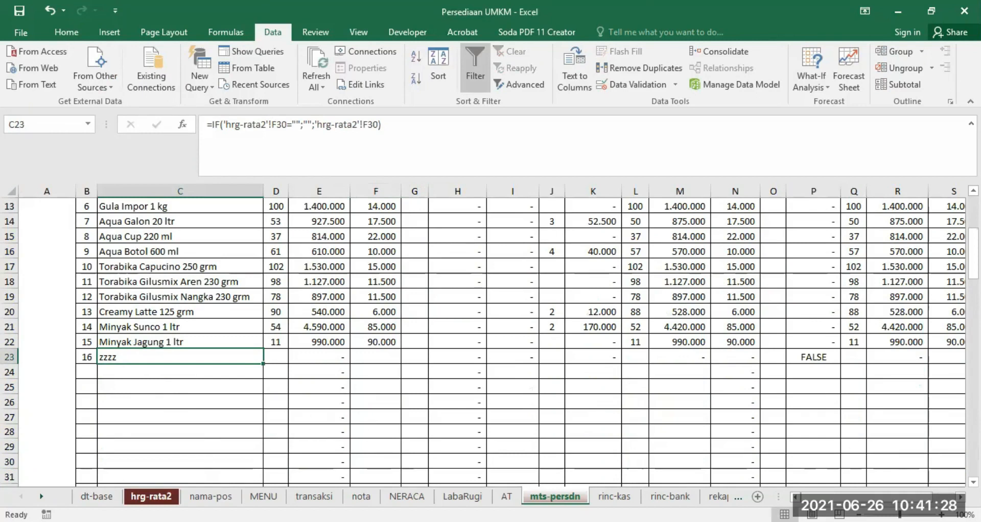
click(151, 496)
scroll(127, 377, down, 4)
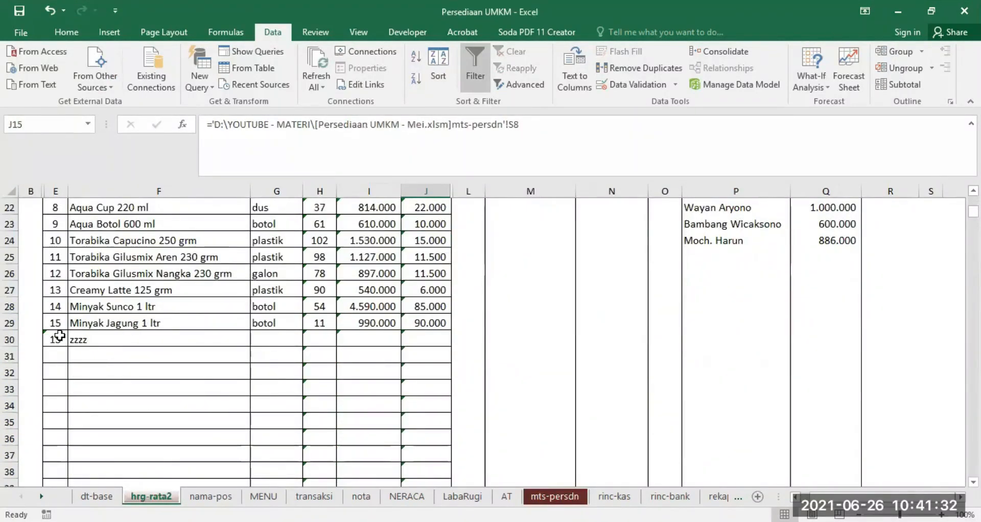
Step: Delete the test item zzzz from D22 of dt-base
click(96, 496)
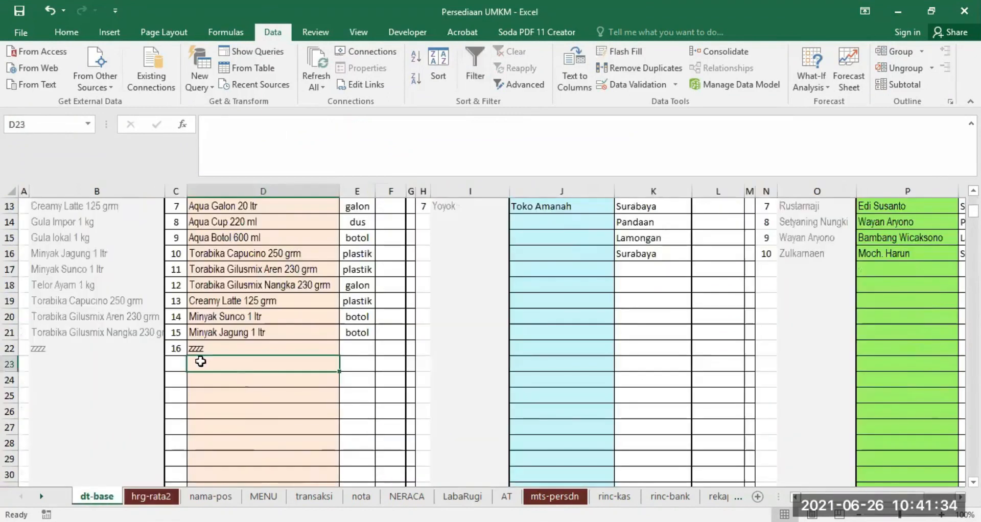
click(198, 346)
key(Delete)
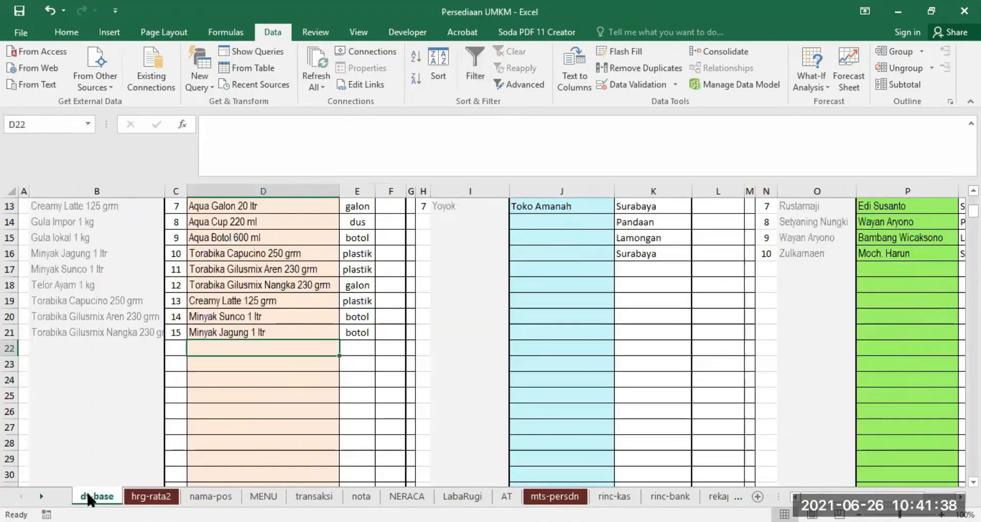
Step: Compare the Total Pembelian quantity formula in G8 of mts-persdn with the columns of the transaksi sheet
click(554, 497)
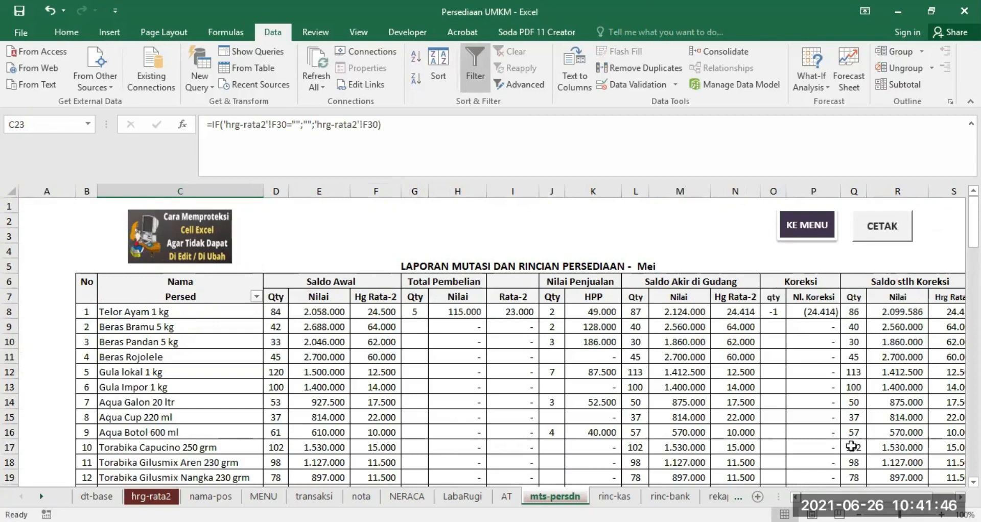
drag(818, 499, 843, 498)
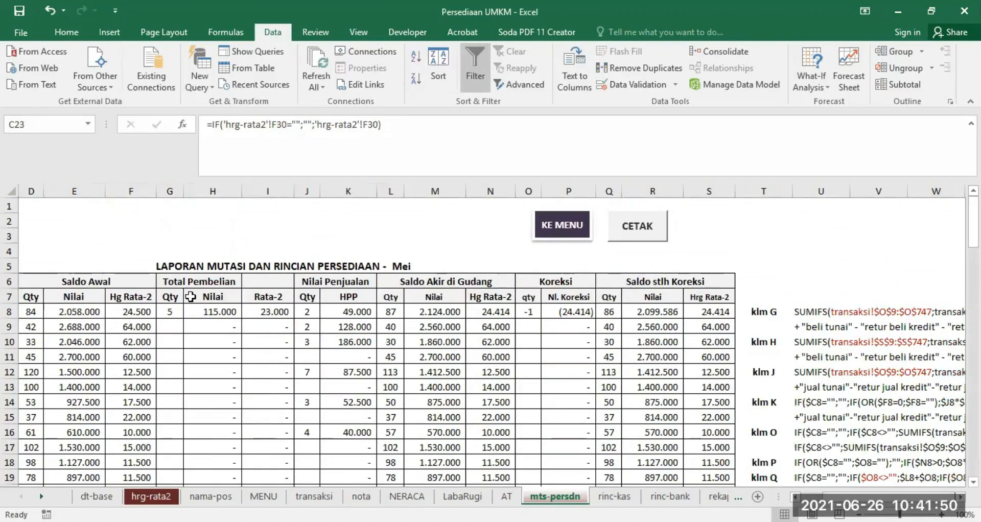
click(167, 313)
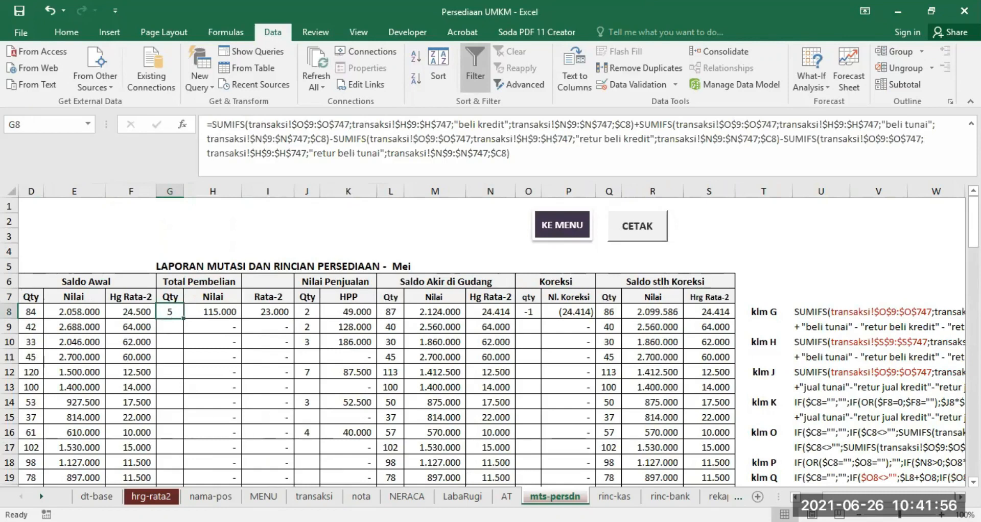
click(314, 496)
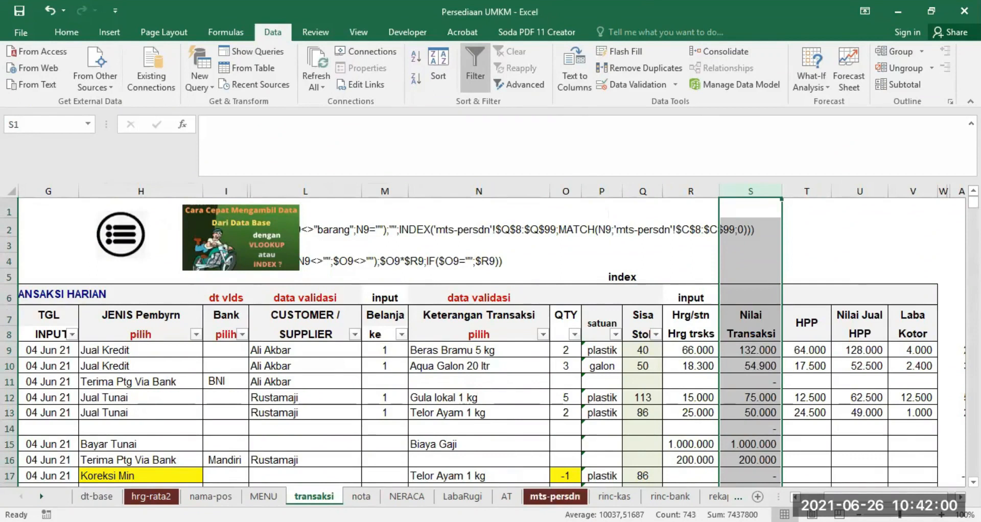
click(554, 496)
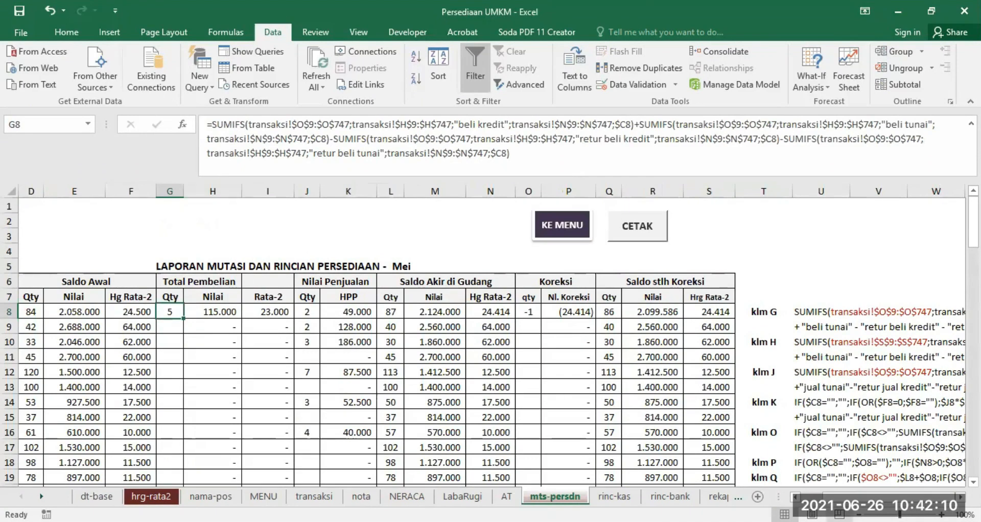
Step: Examine the item name in C8 and the opening SUMIFS function of the G8 formula, leaving the formula unedited
drag(807, 497, 798, 496)
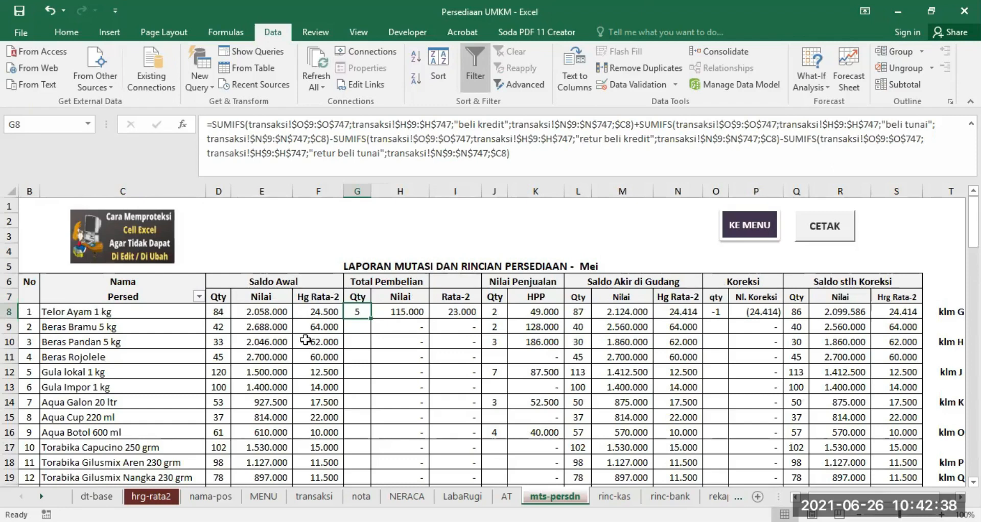
click(82, 311)
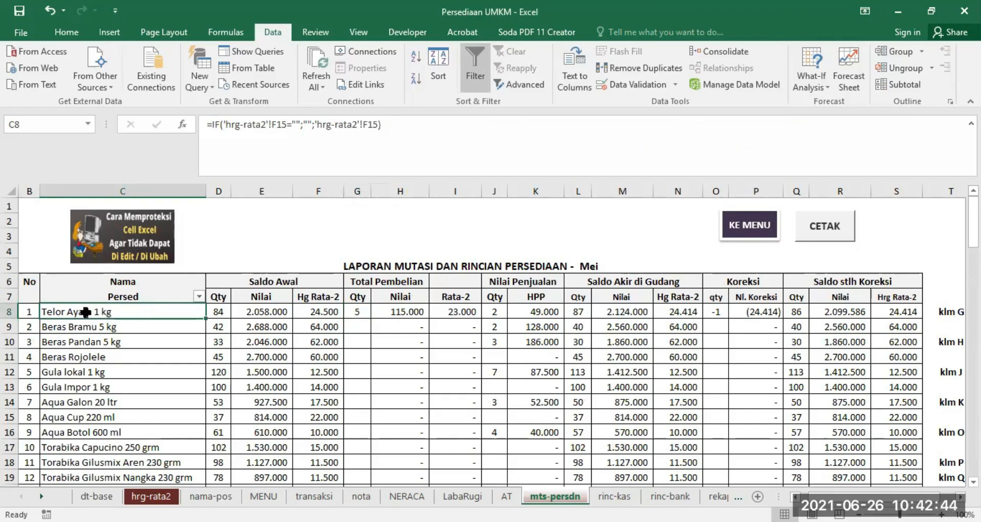
click(353, 310)
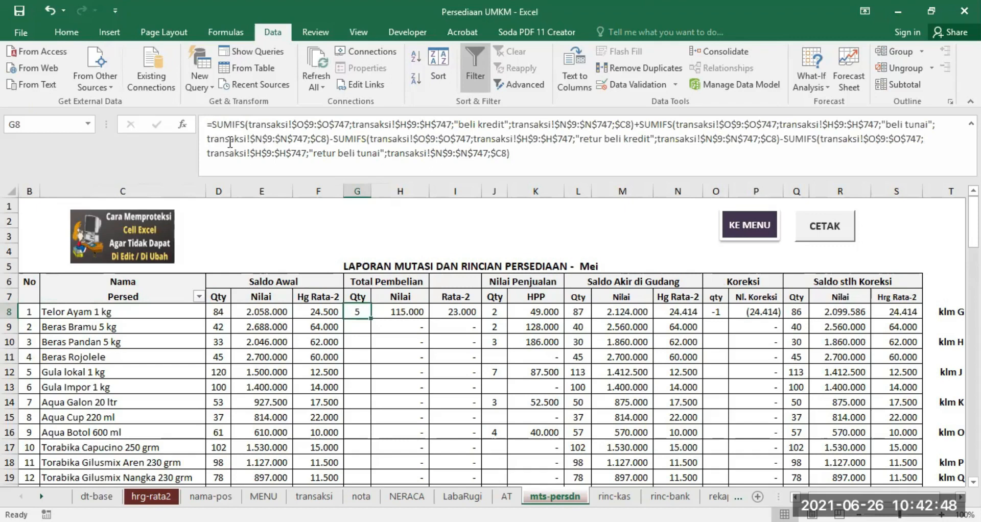
click(214, 124)
drag(212, 124, 249, 124)
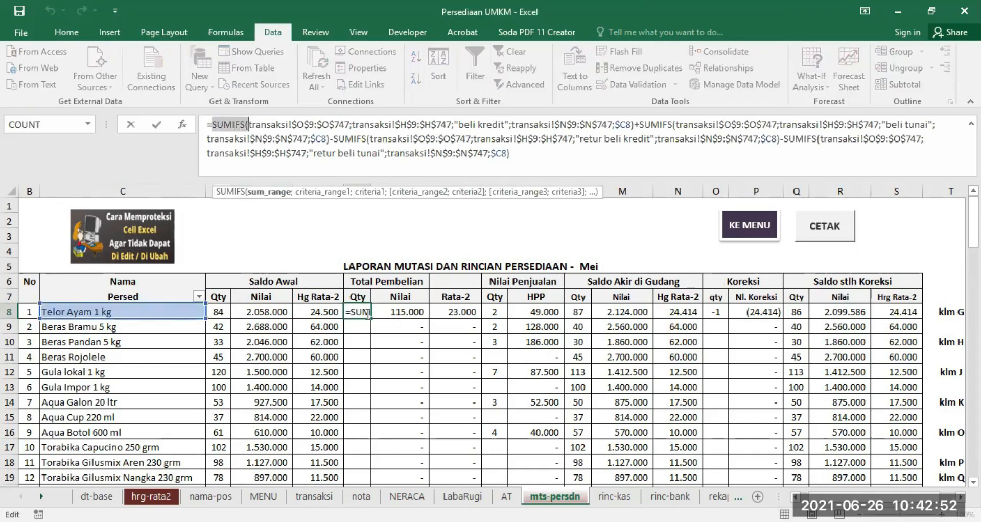
key(Escape)
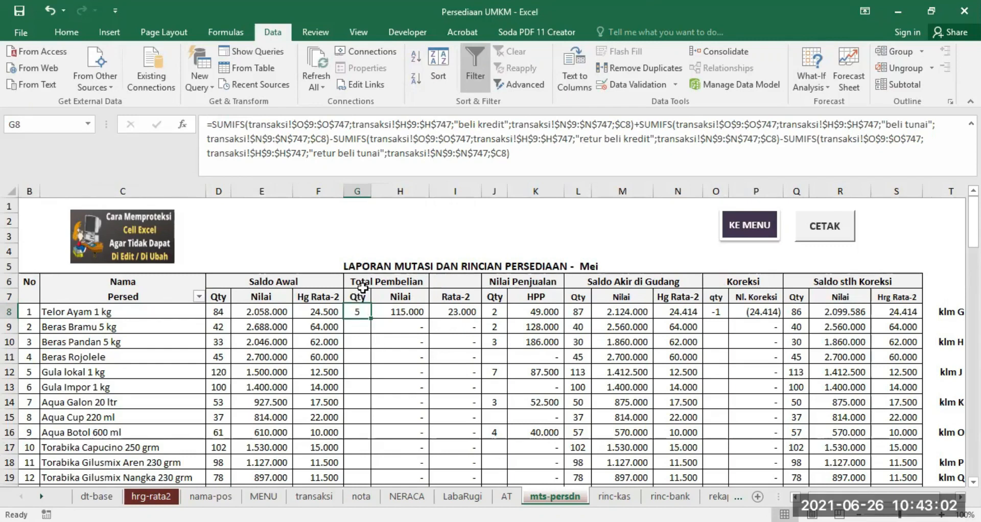
Step: Highlight the QTY column from O9 down on transaksi to examine the sum range used by G8 of mts-persdn
click(320, 495)
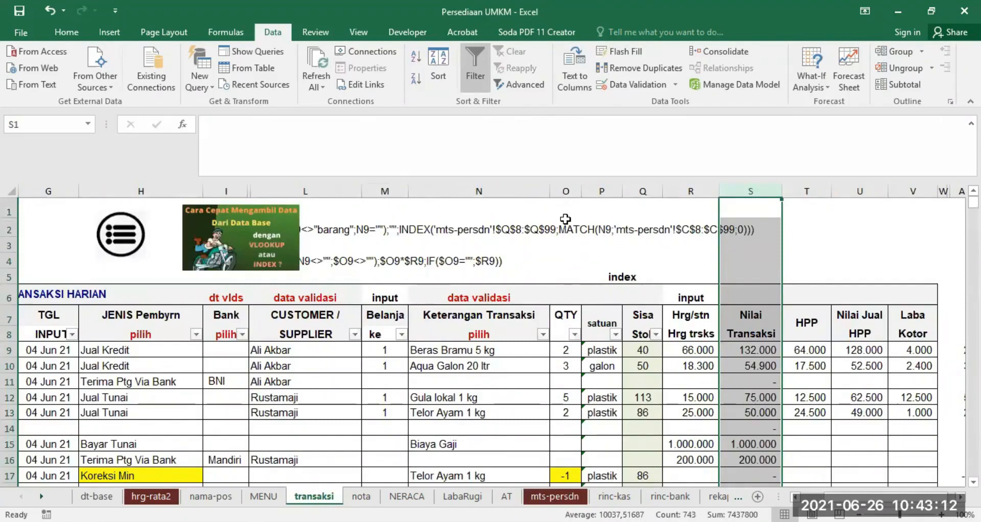
drag(568, 353, 575, 472)
click(554, 497)
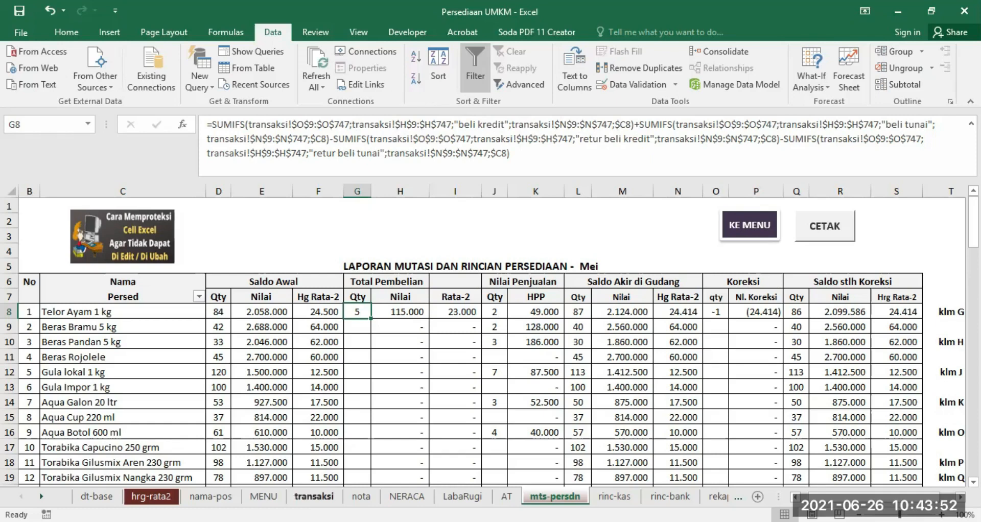
click(314, 497)
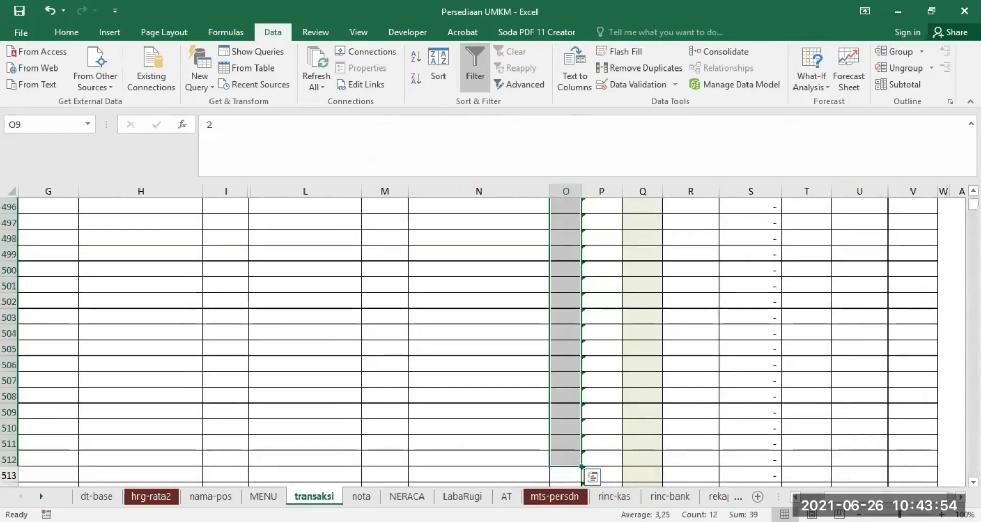
drag(973, 205, 973, 198)
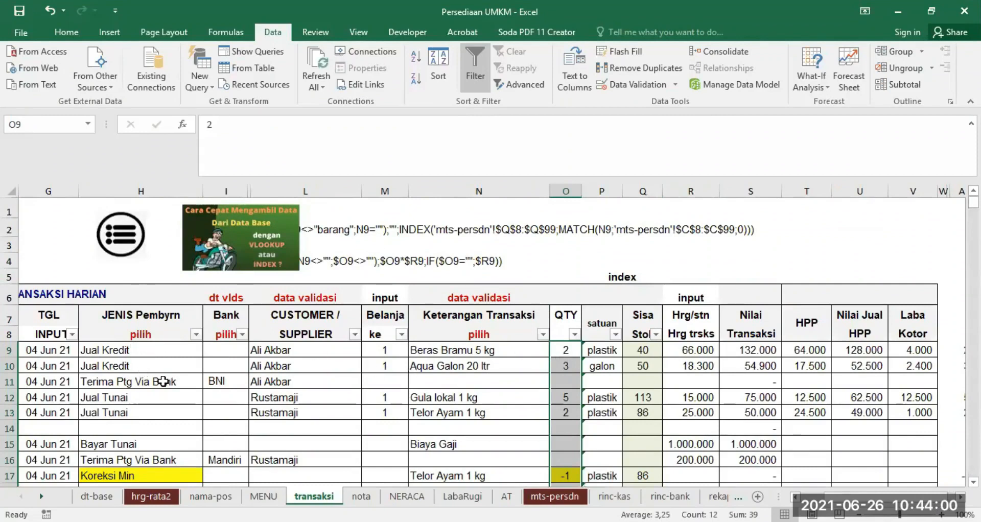
Step: Examine how the G8 SUMIFS formula on mts-persdn uses the item name in C8 as a criterion
click(555, 496)
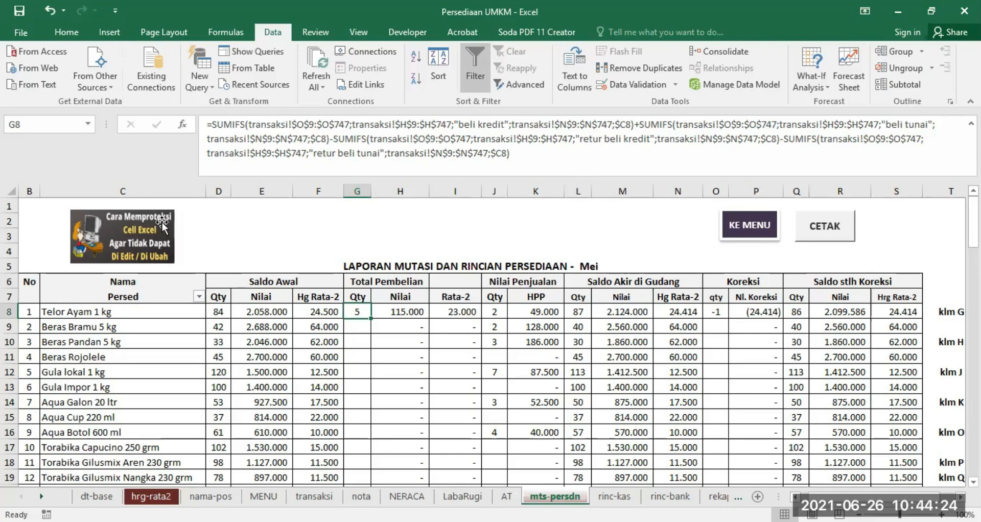
click(82, 311)
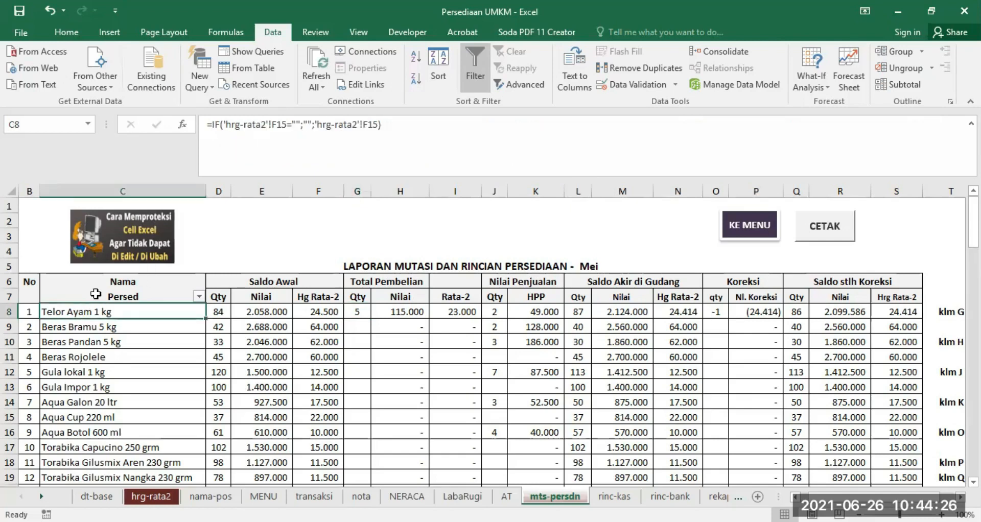
click(362, 313)
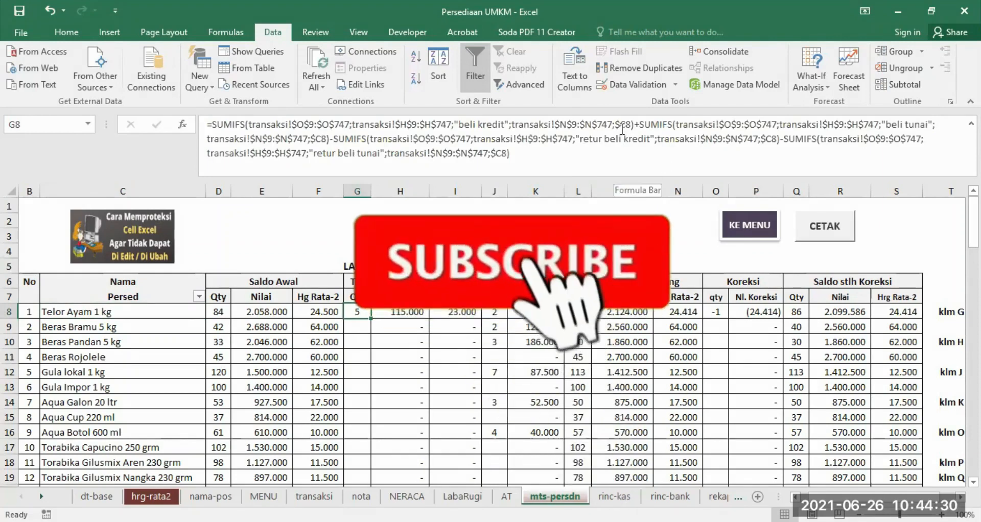
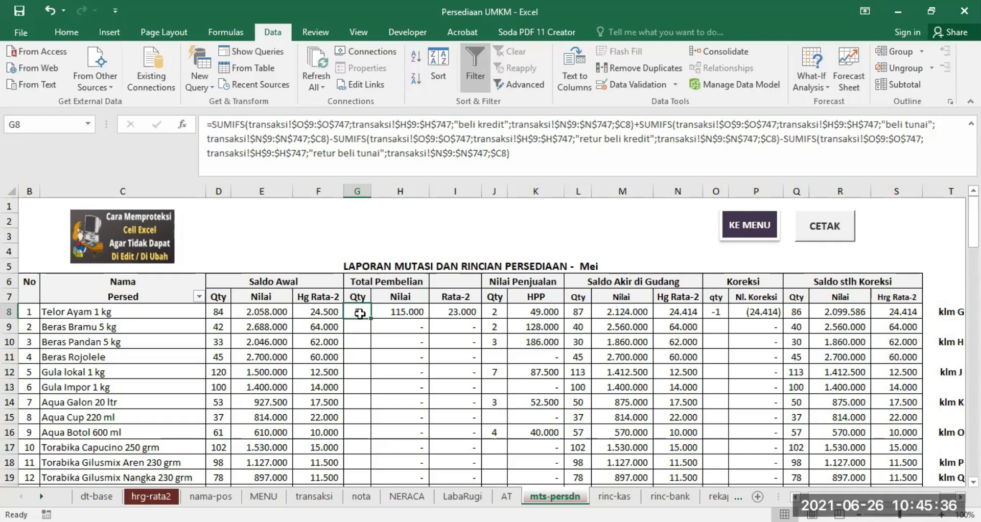
Step: Compare the Total Pembelian formulas for quantity in G8 and value in H8 of mts-persdn, checking their source columns on transaksi
click(403, 313)
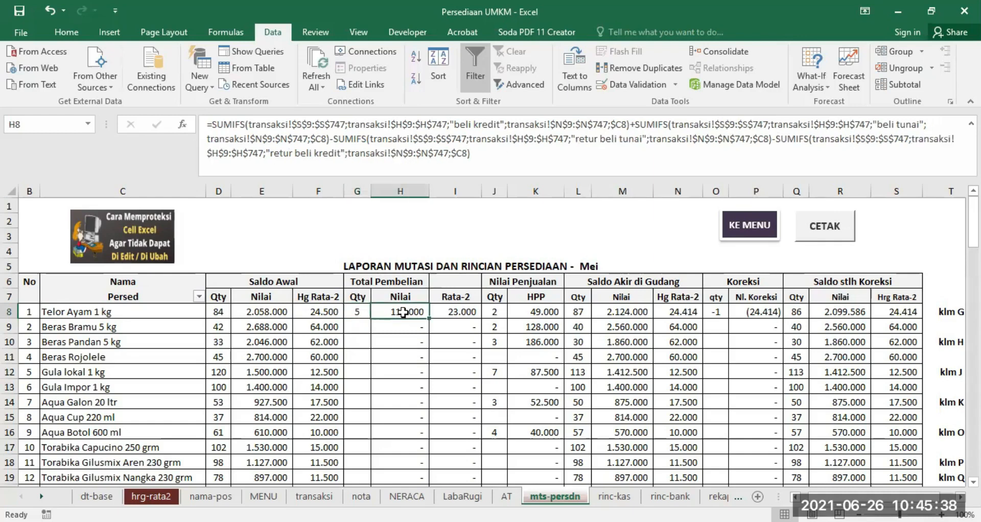
click(360, 310)
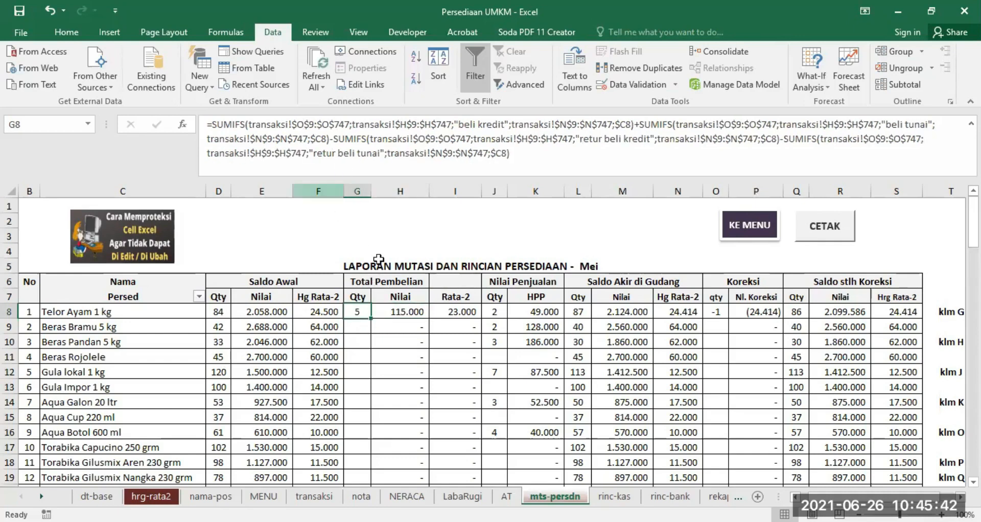
click(386, 312)
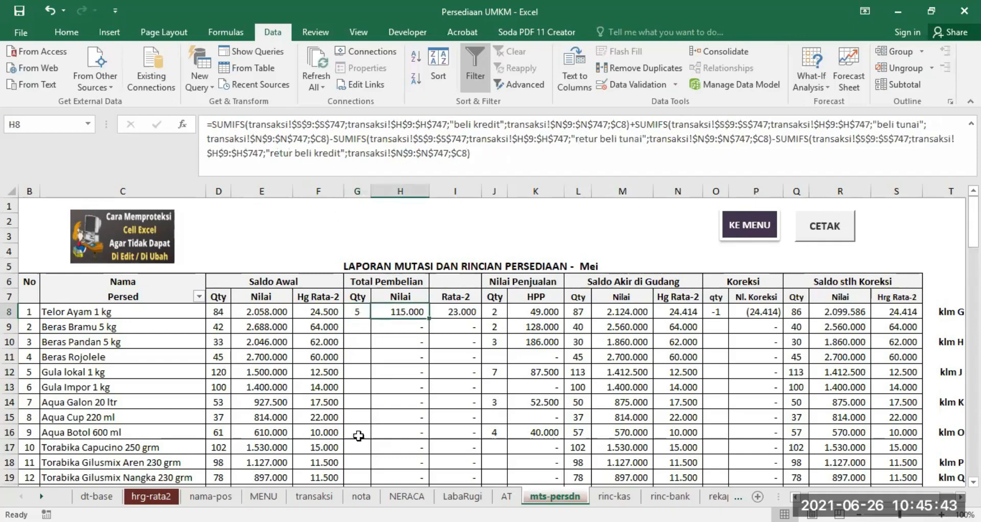
click(327, 496)
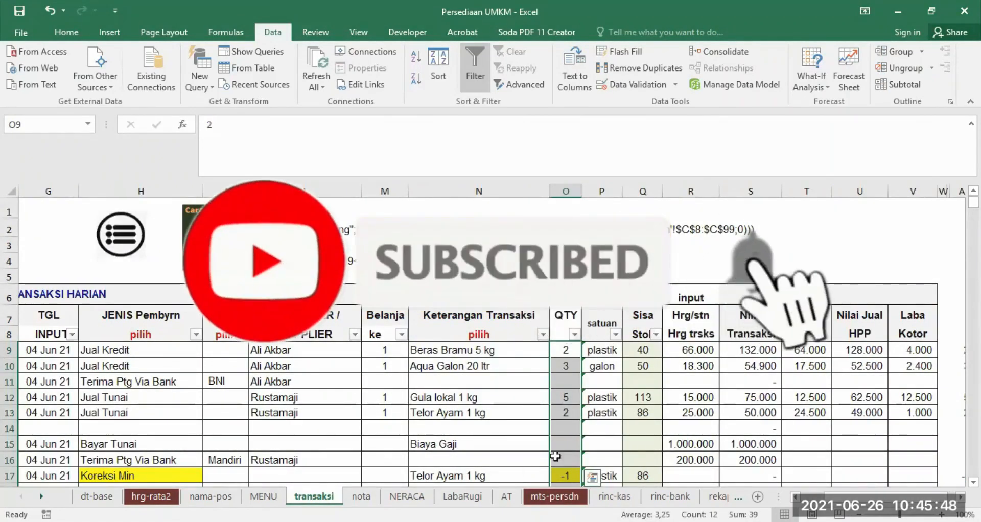
click(543, 498)
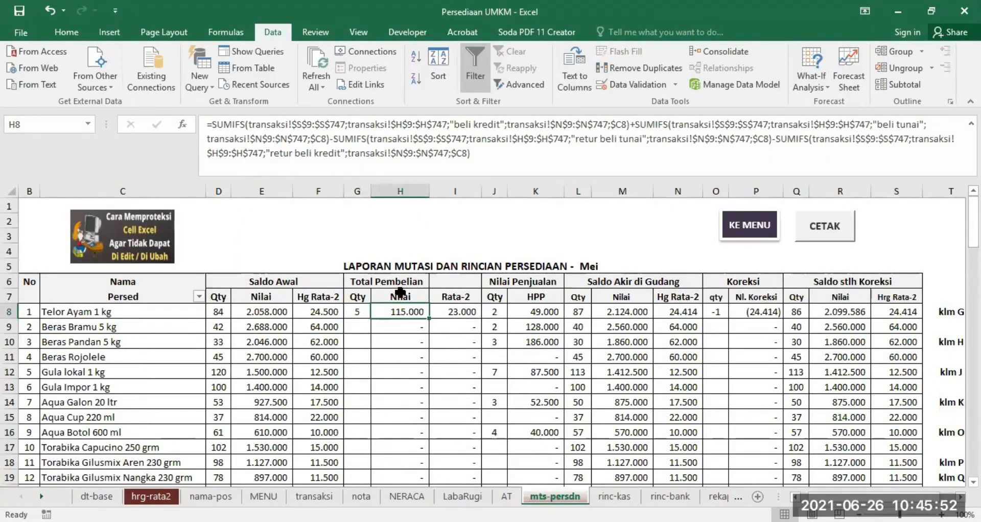
click(354, 311)
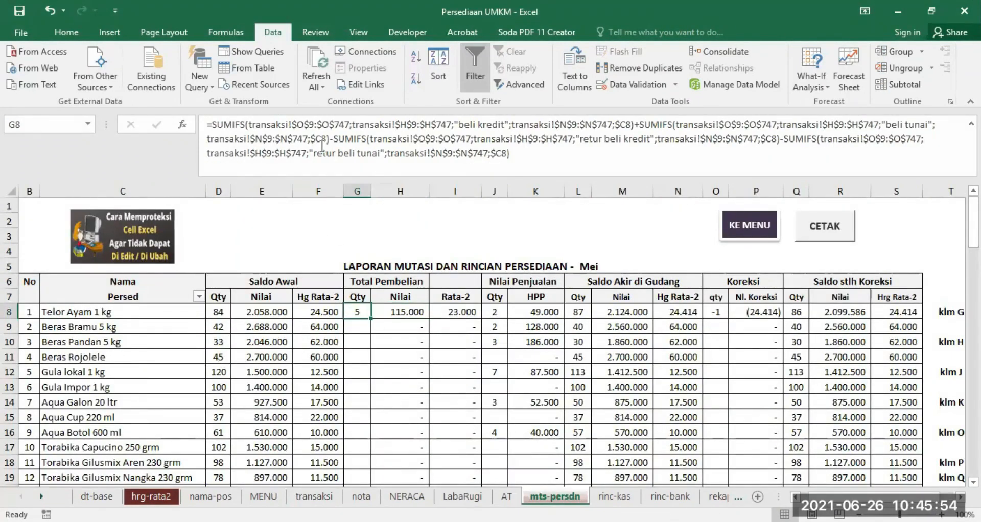
click(401, 312)
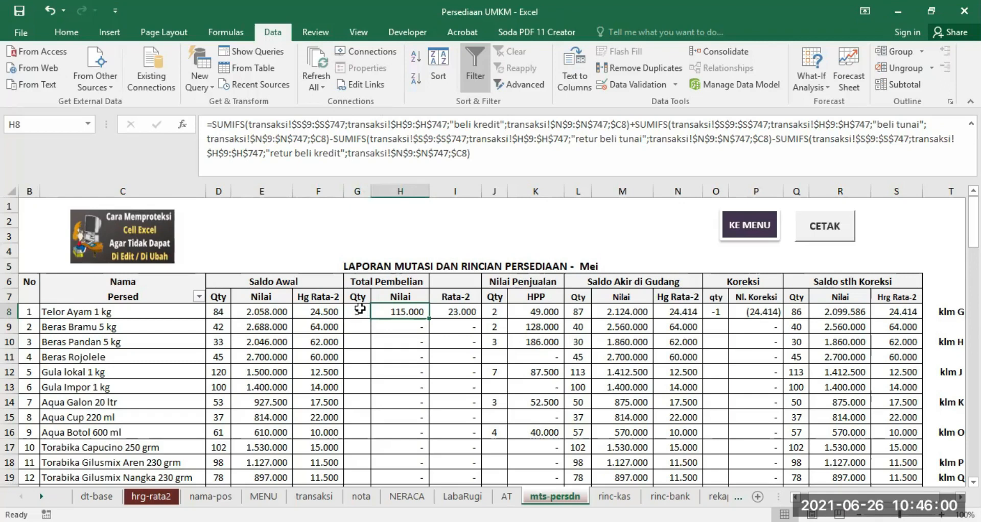
drag(362, 309, 357, 299)
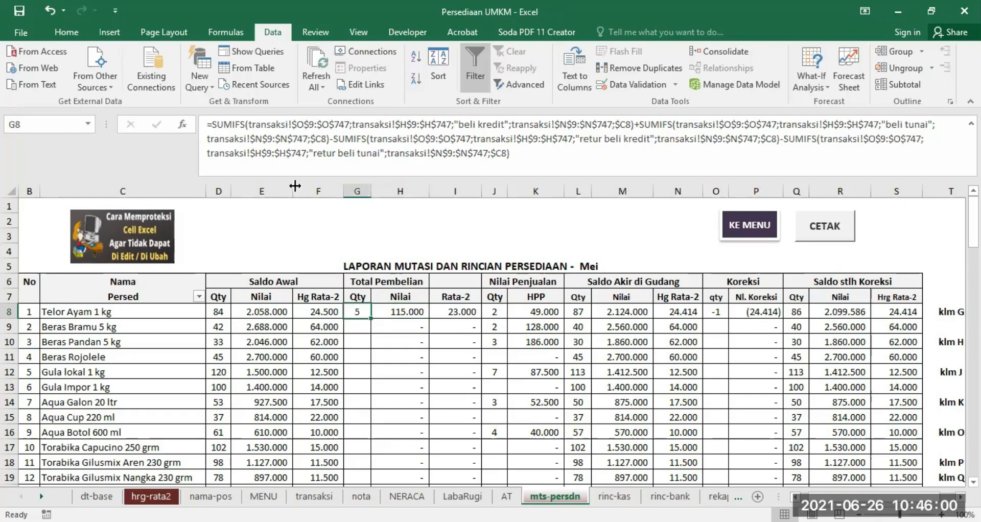
click(397, 309)
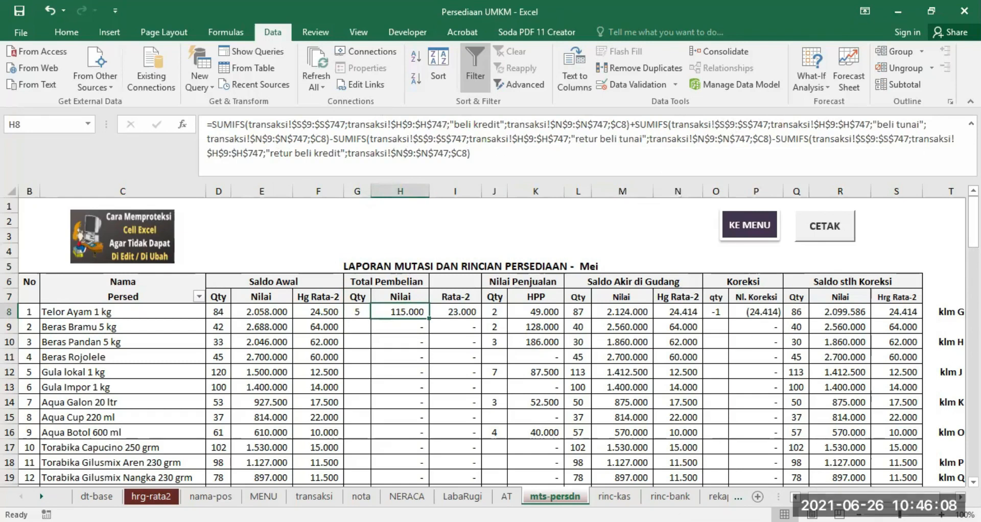
Step: Review the formula notes beside the mts-persdn table, covering columns G to Q, and return to the Total Pembelian columns
drag(869, 497, 924, 497)
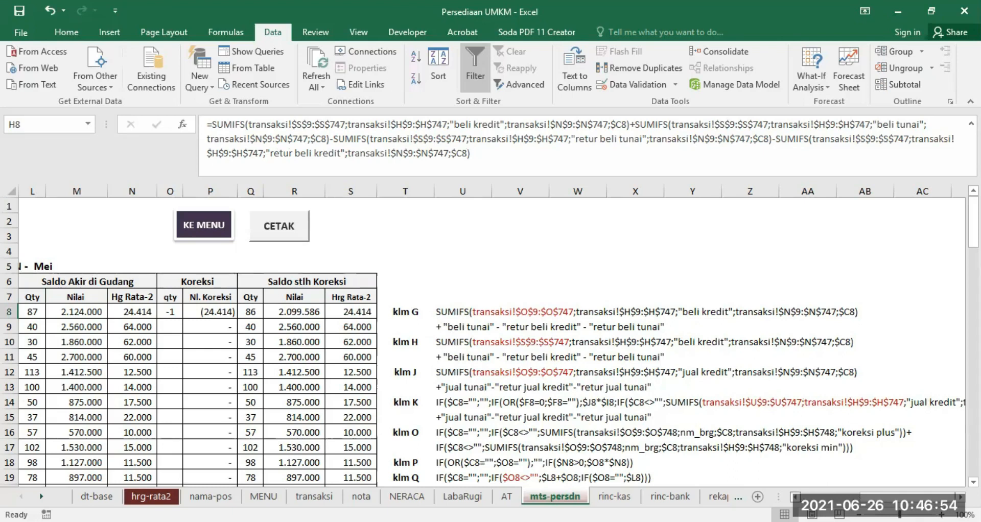
click(796, 498)
click(796, 498)
click(797, 497)
click(796, 497)
click(796, 497)
click(797, 498)
click(796, 498)
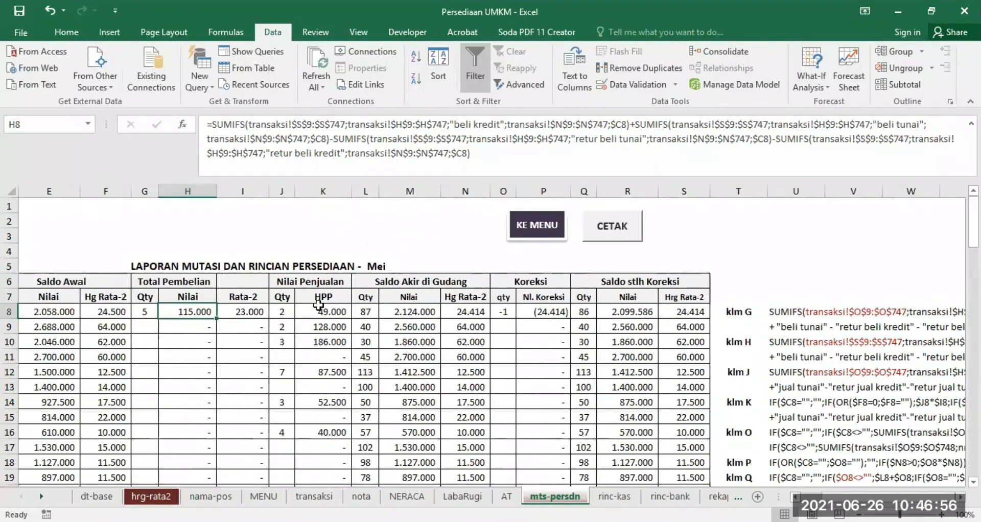
Step: Examine the purchase average formula in I8 of mts-persdn against the quantity in G8 and the value in H8
click(248, 309)
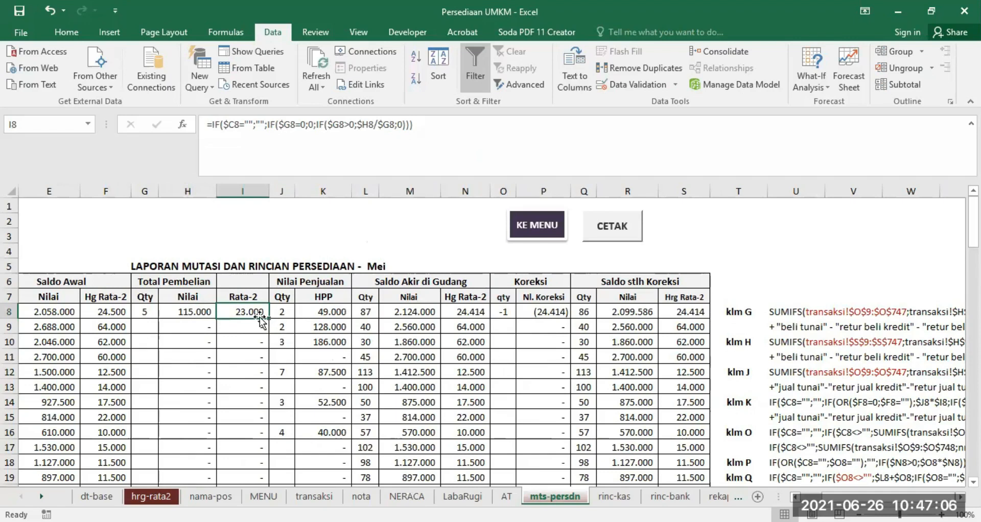
click(192, 313)
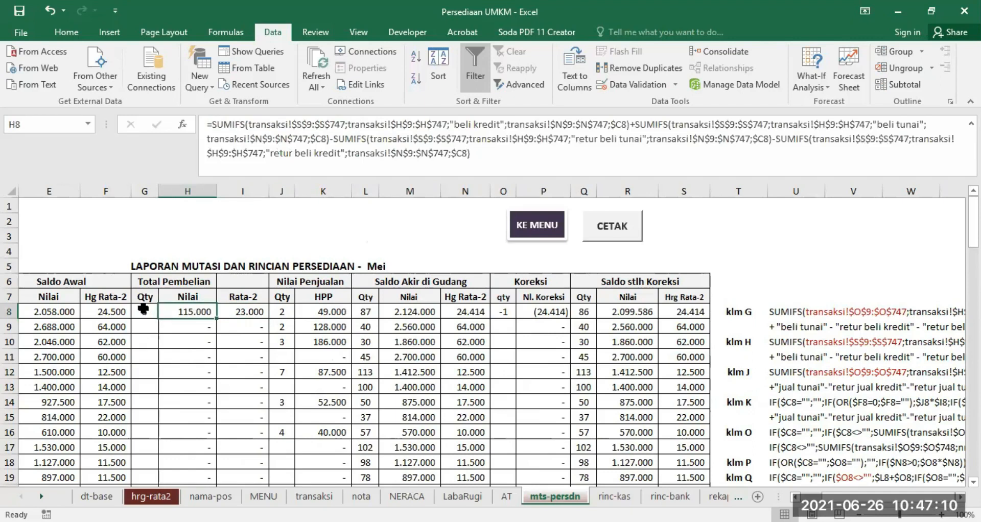
click(143, 310)
click(246, 313)
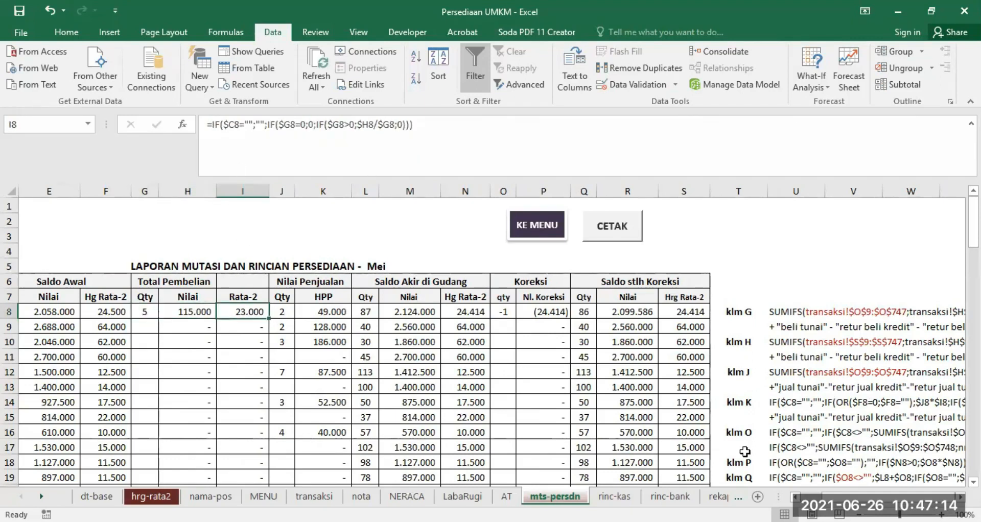
scroll(491, 337, left, 3)
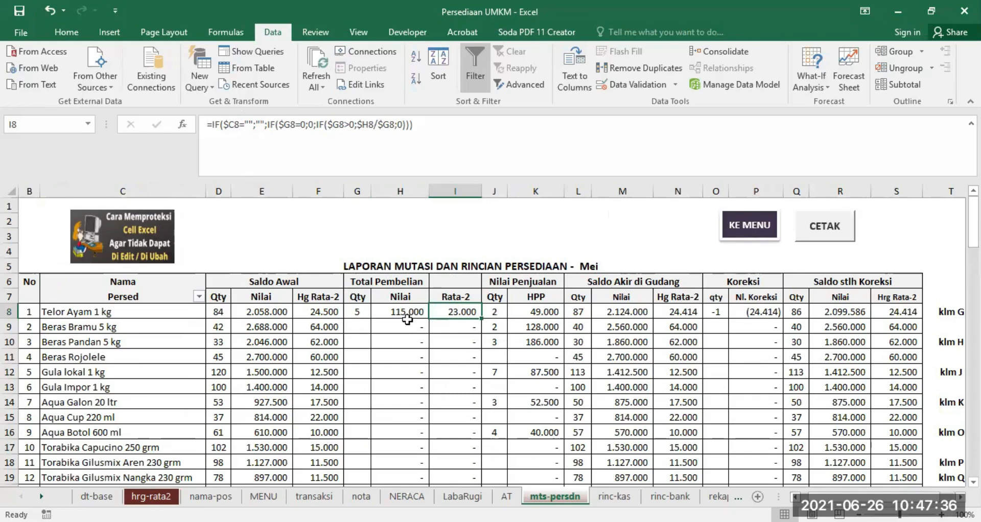
click(359, 312)
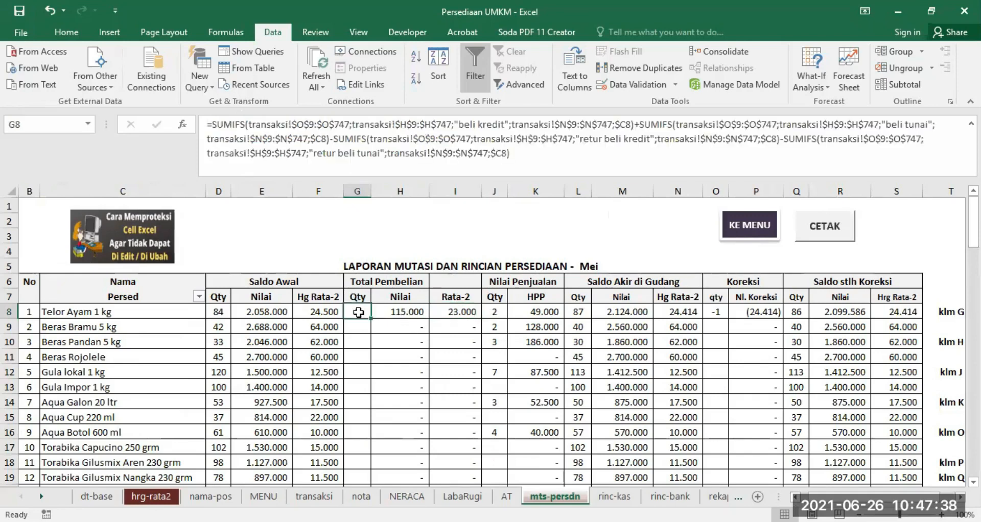
click(454, 312)
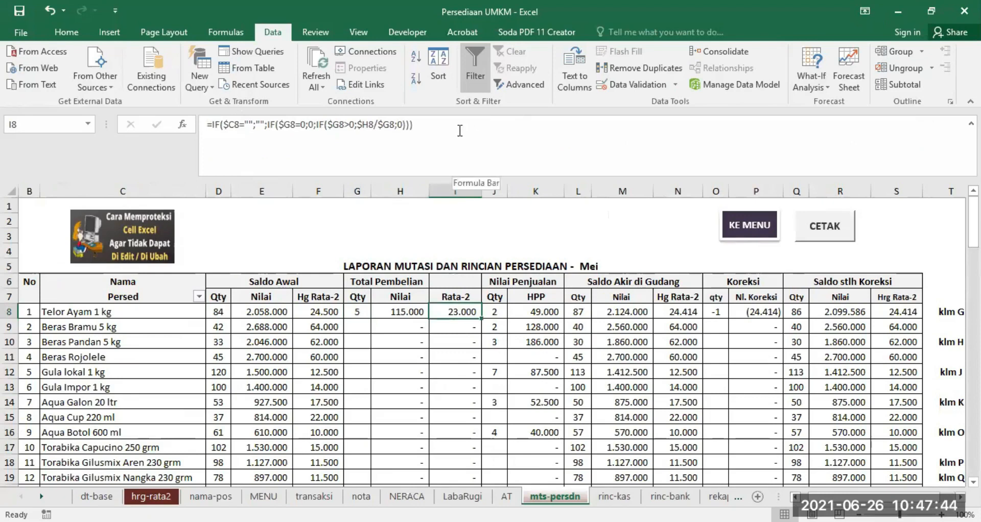
Step: Compare the Nilai Penjualan quantity formula in J8 with the Total Pembelian formulas in G8 and H8
click(497, 312)
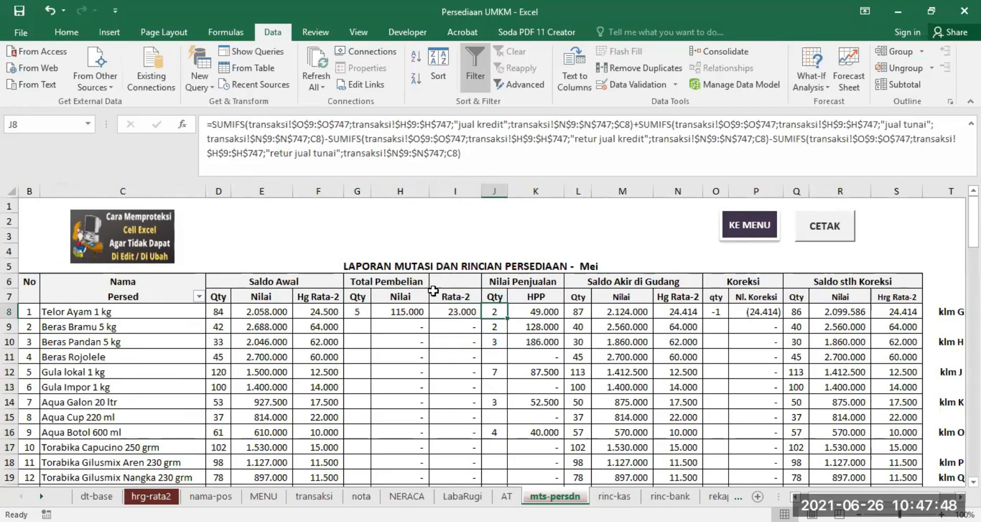
click(378, 283)
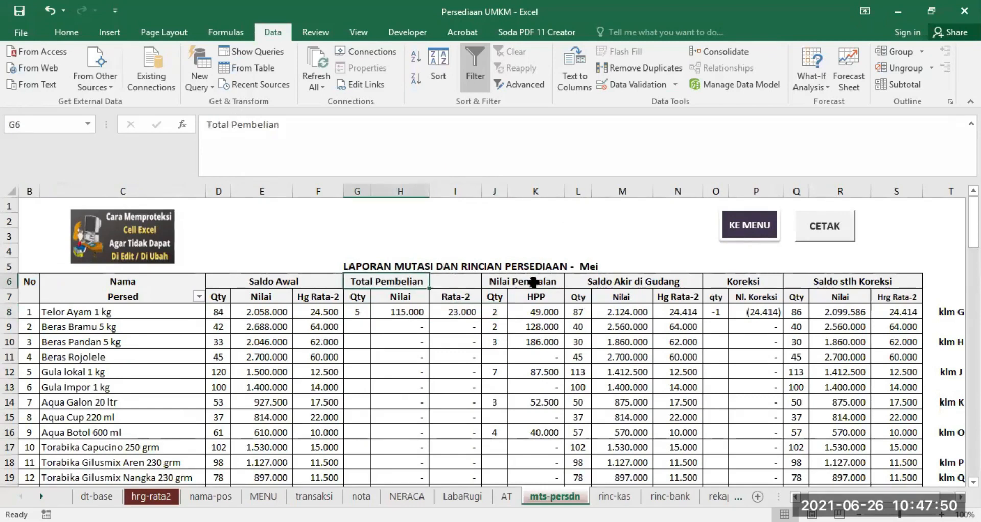
click(526, 282)
drag(868, 497, 884, 497)
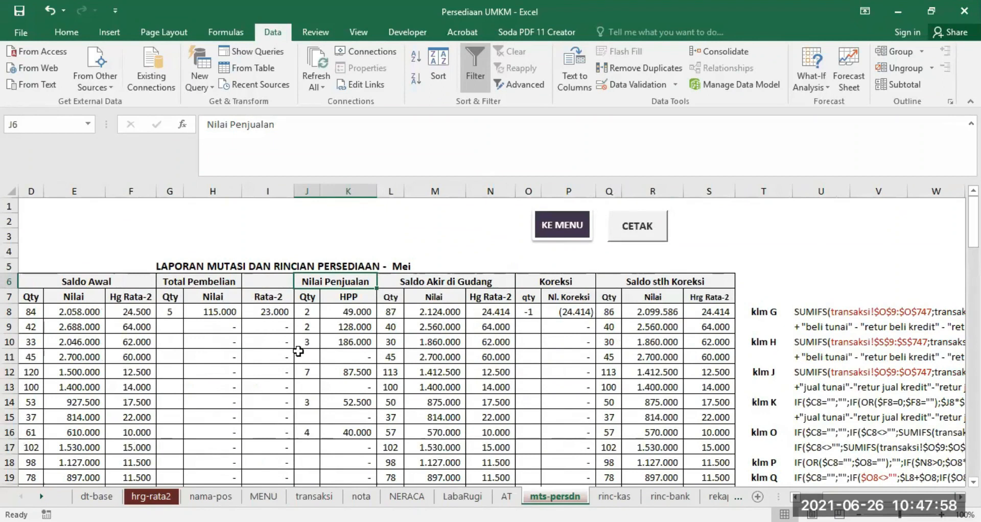
click(169, 312)
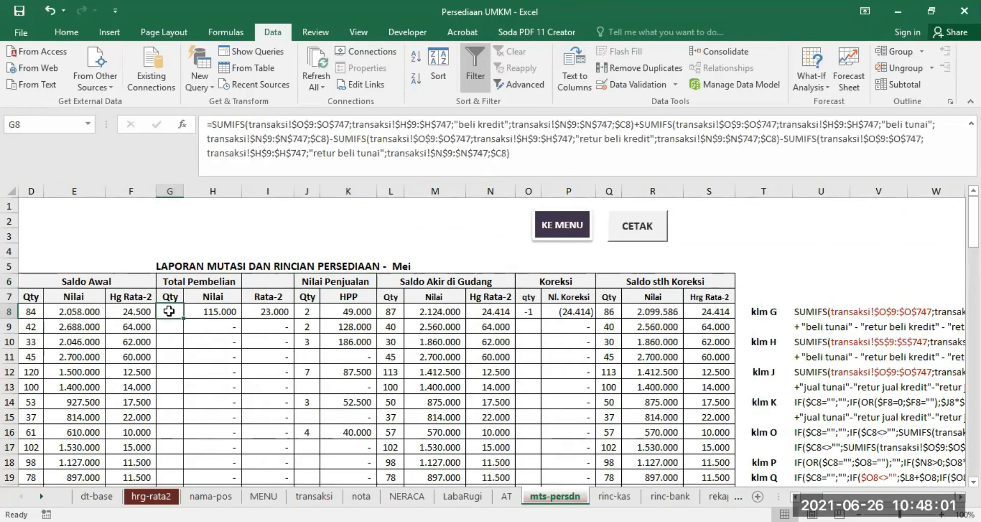
click(212, 312)
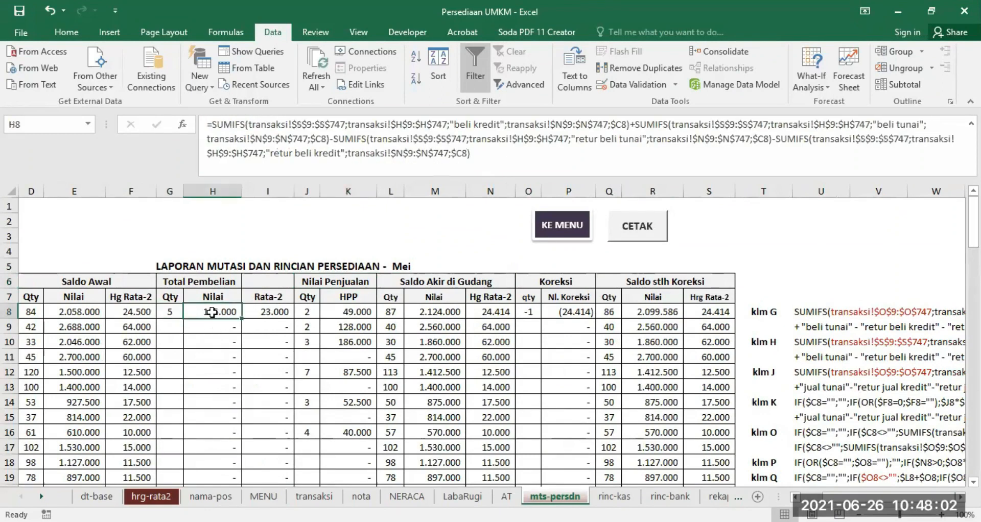
click(308, 313)
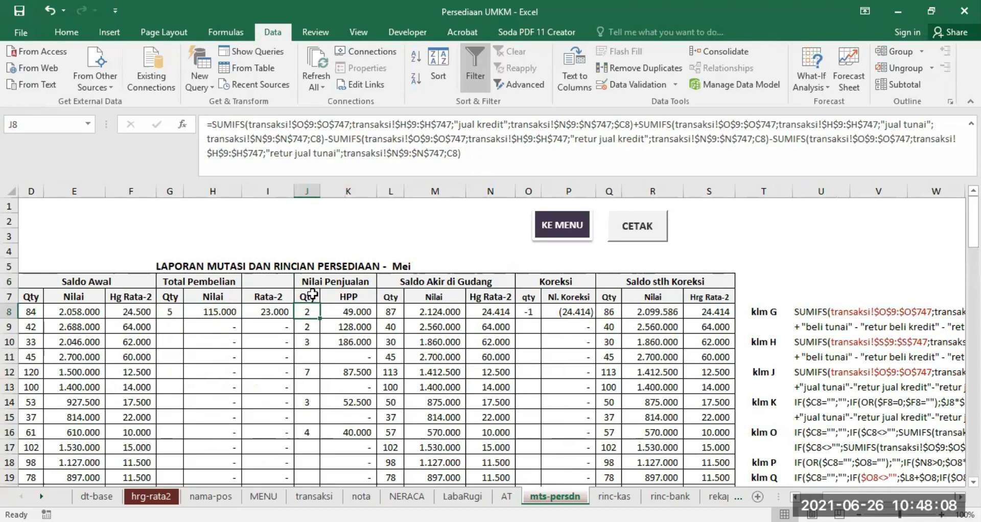
click(169, 309)
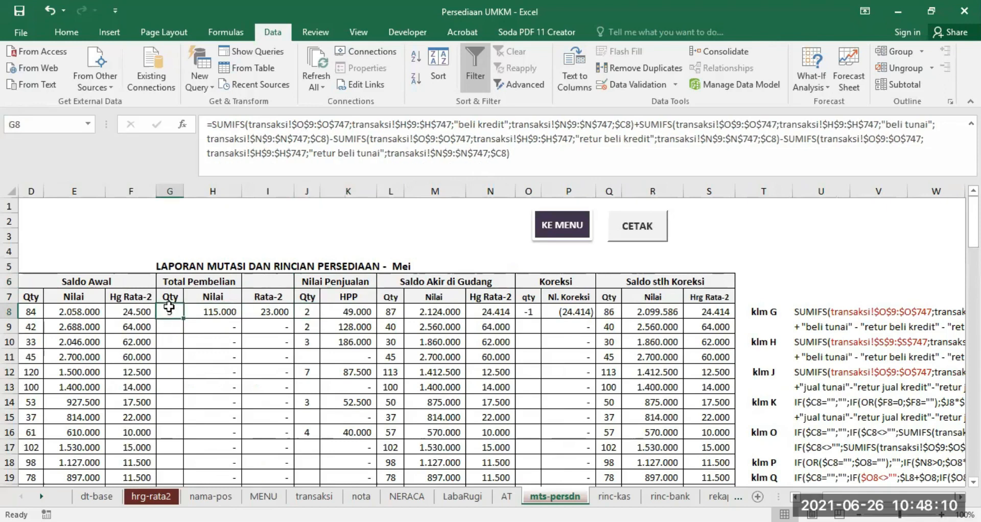
Step: Examine the Nilai Penjualan formulas in J8 and K8 of mts-persdn, comparing them with the quantity and HPP columns on transaksi
click(314, 496)
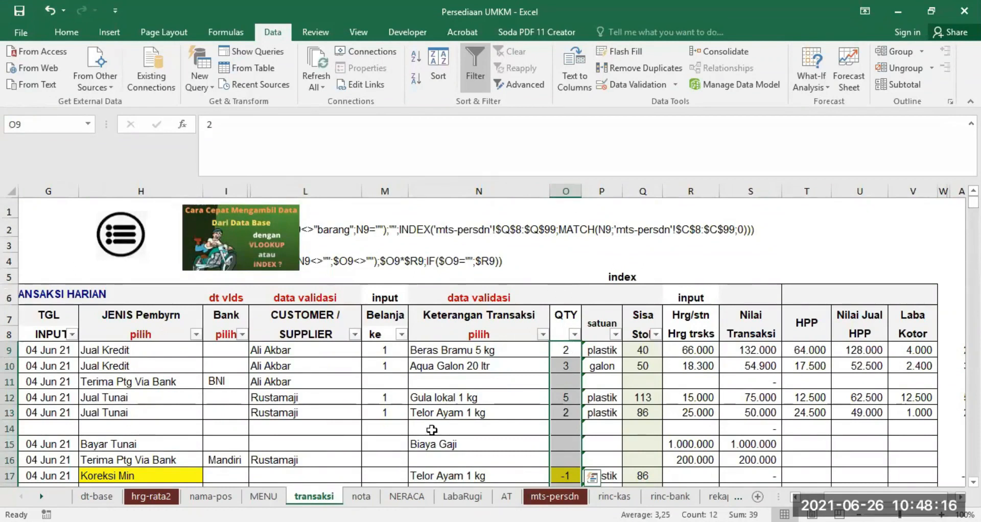
click(554, 496)
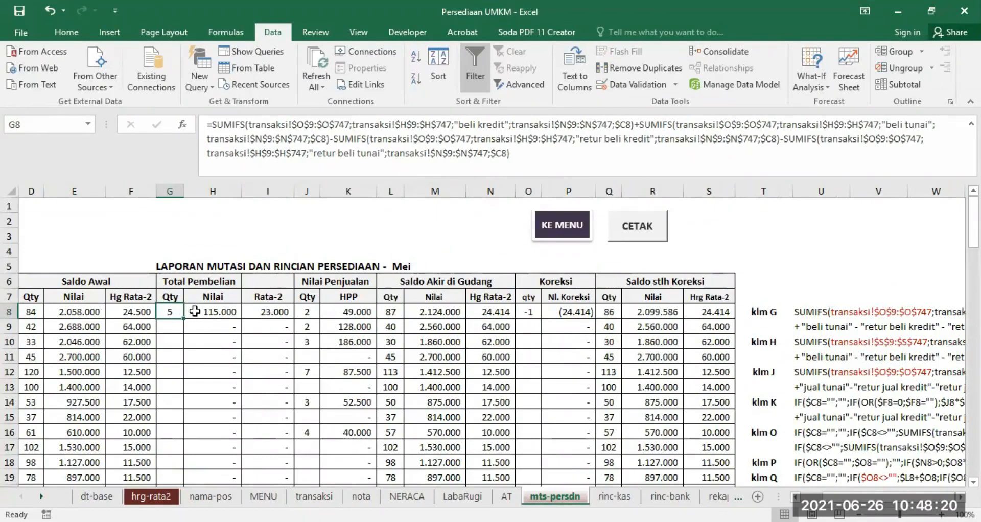
click(304, 313)
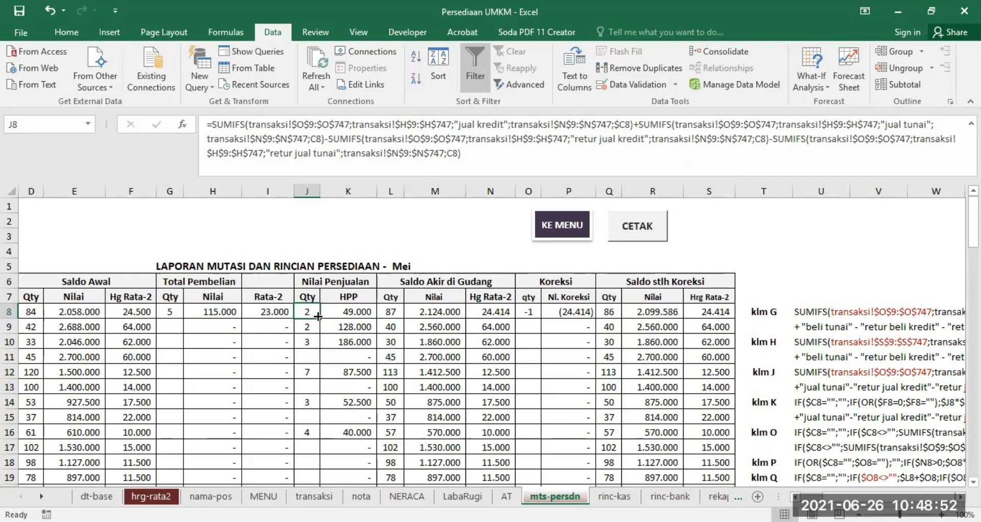
click(350, 316)
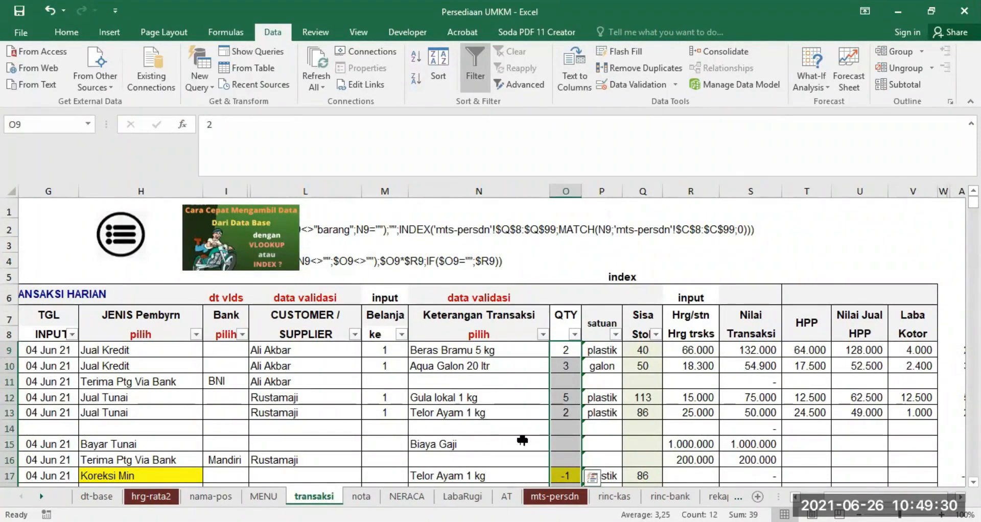
click(555, 496)
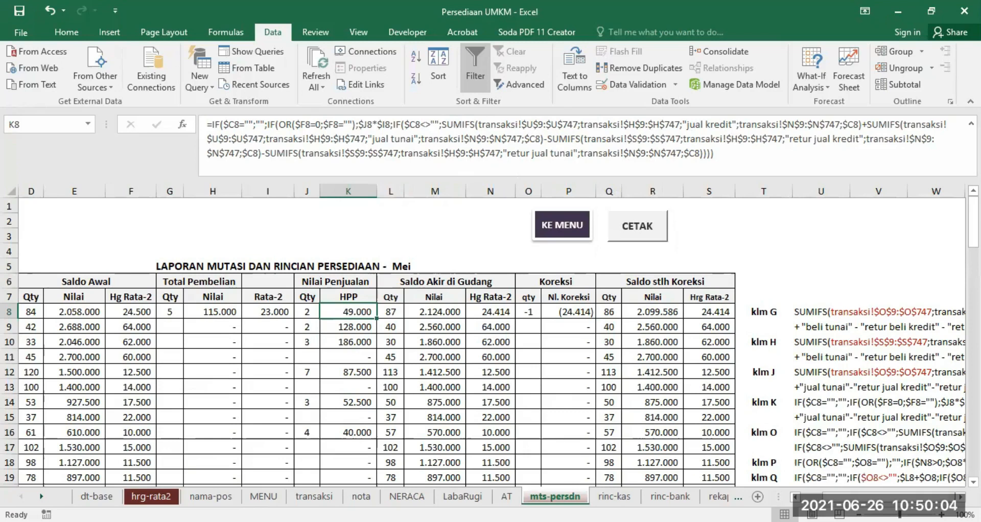
Step: Review the written formula notes for columns G to R beside the mts-persdn table and return to the Saldo Akir di Gudang columns
click(961, 497)
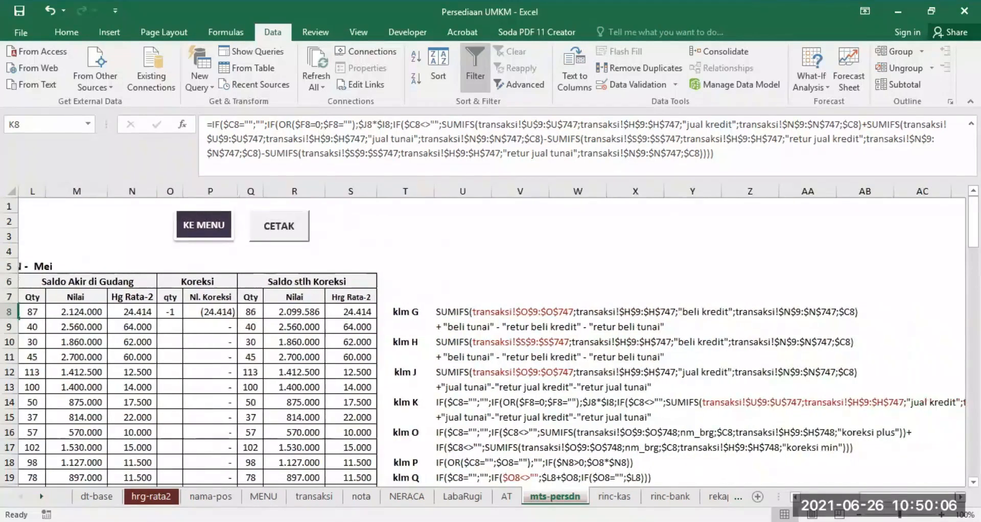
scroll(715, 363, down, 1)
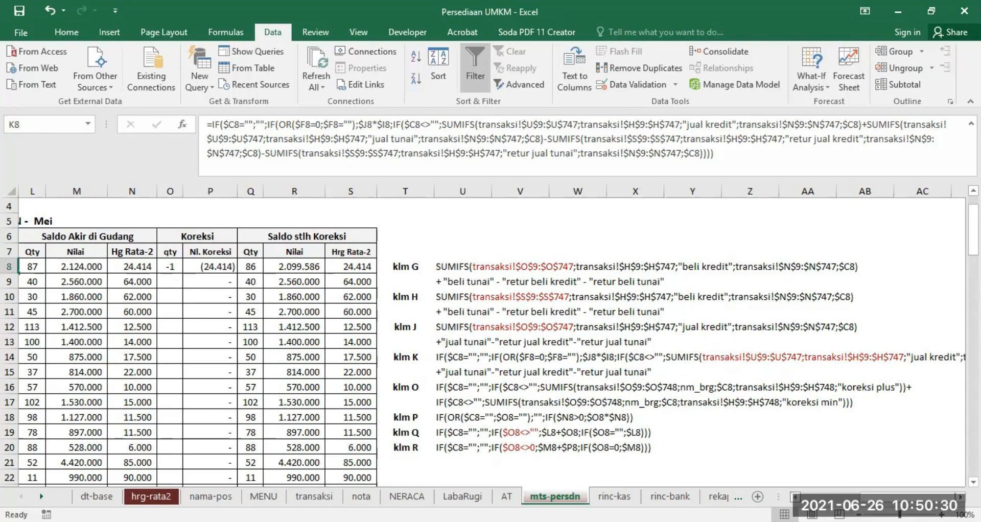
scroll(294, 236, left, 4)
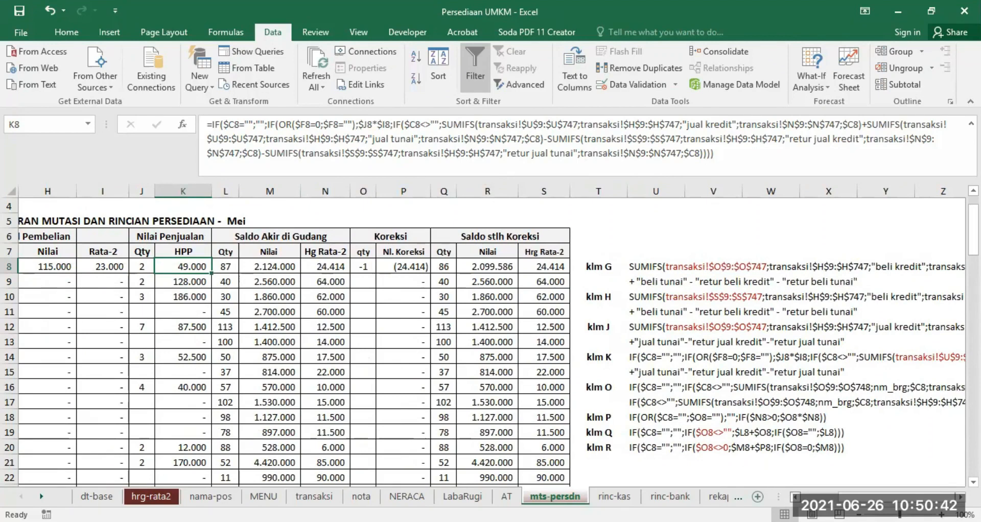
click(796, 497)
click(795, 497)
click(796, 498)
click(795, 498)
click(795, 498)
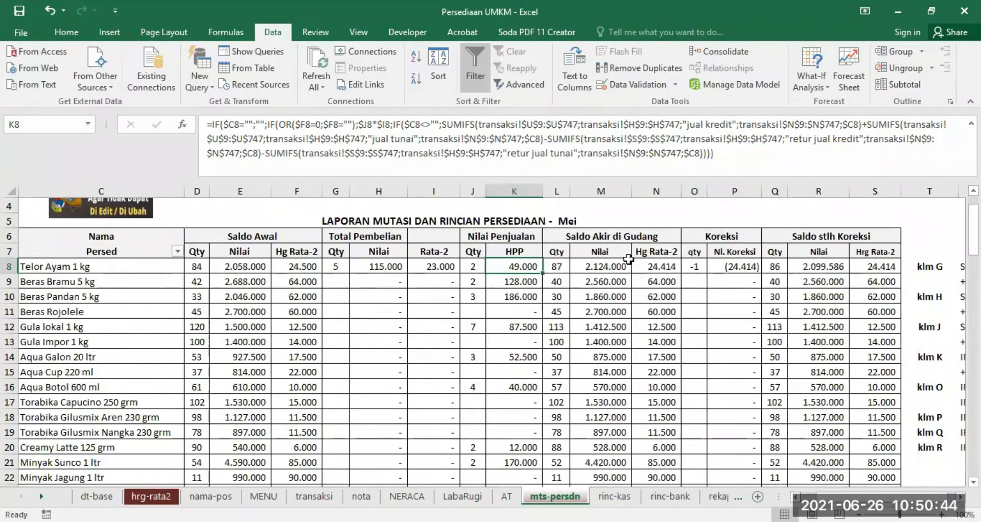
Step: Examine the Saldo Akir di Gudang quantity formula in L8, including its blank-name check on $C8, leaving it unedited
click(557, 265)
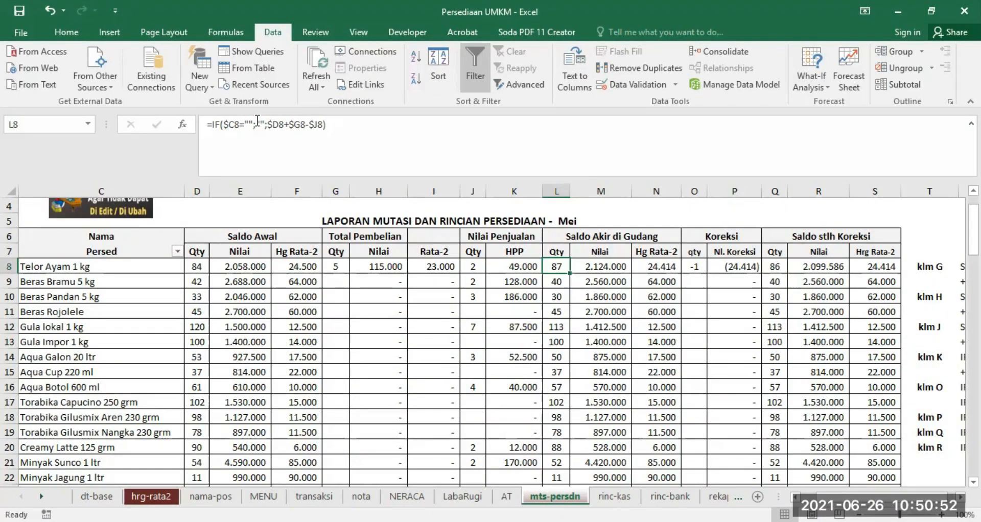
click(213, 125)
drag(212, 125, 265, 123)
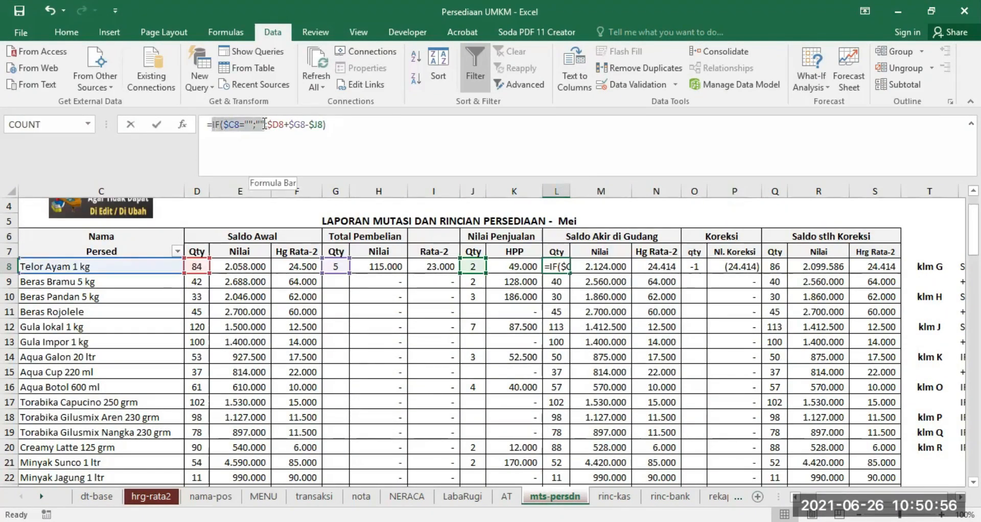
drag(264, 124, 264, 124)
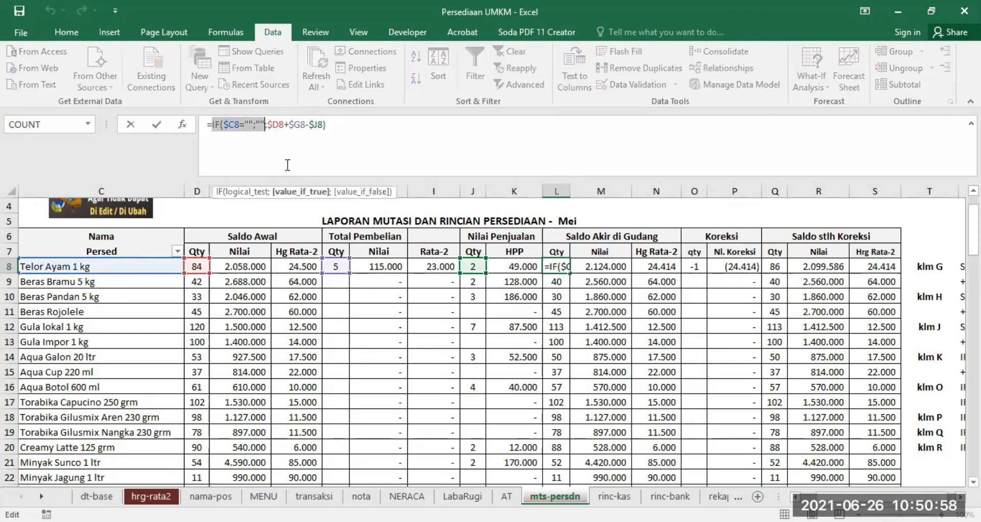
key(Escape)
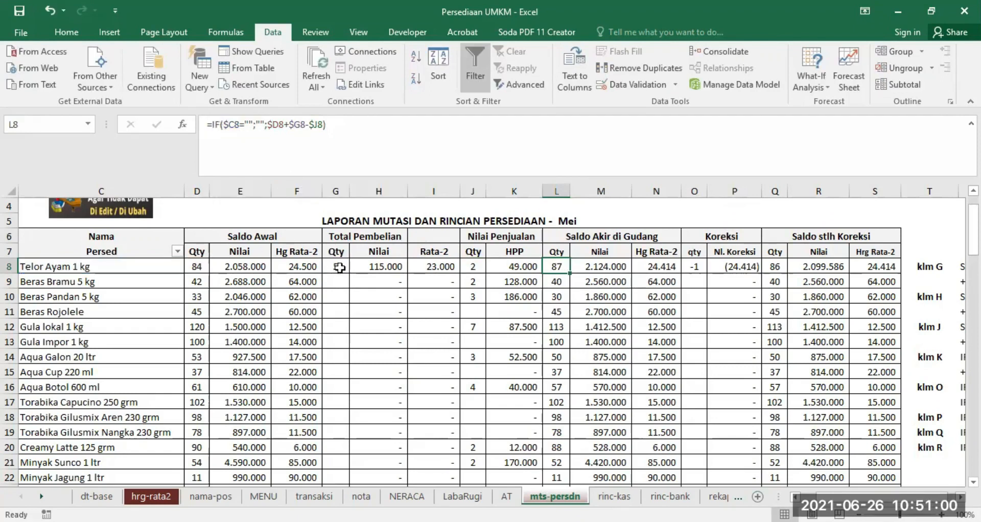
Step: Compare the quantities in D8, G8 and J8 with the L8 formula, and inspect the ending value and average price formulas in M8 and N8
click(200, 265)
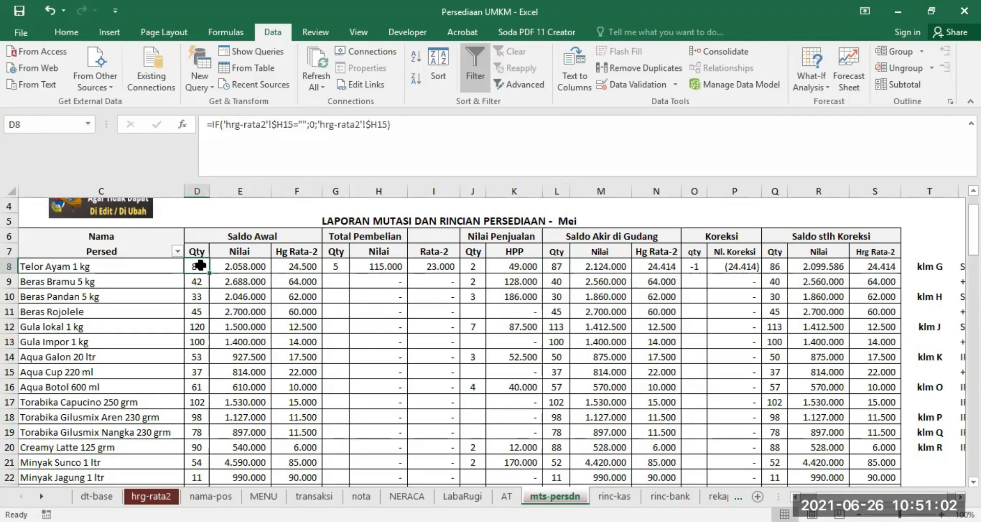
click(334, 264)
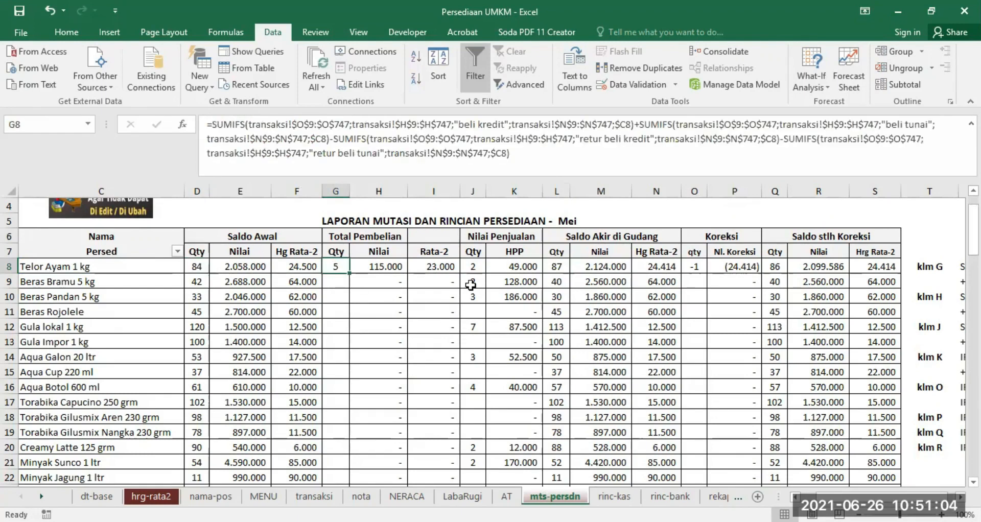
click(471, 264)
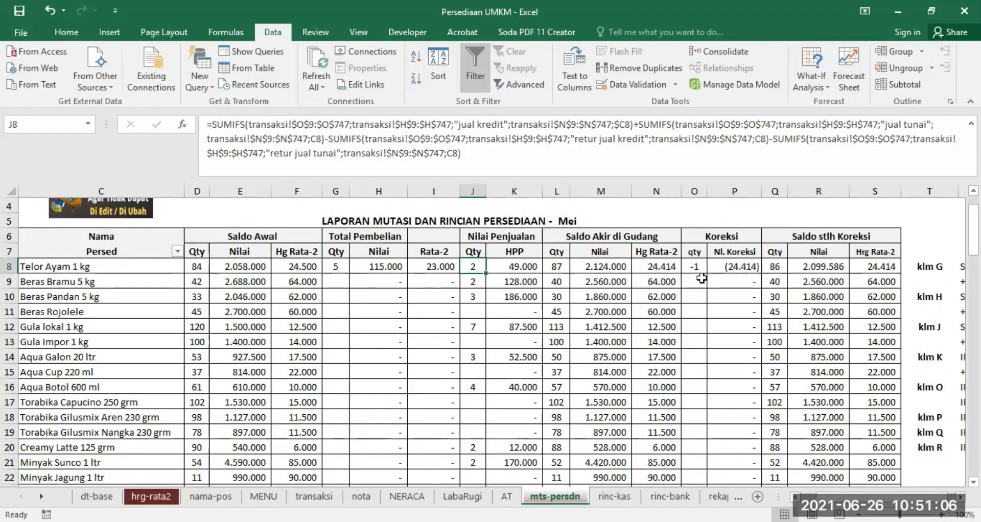
click(558, 263)
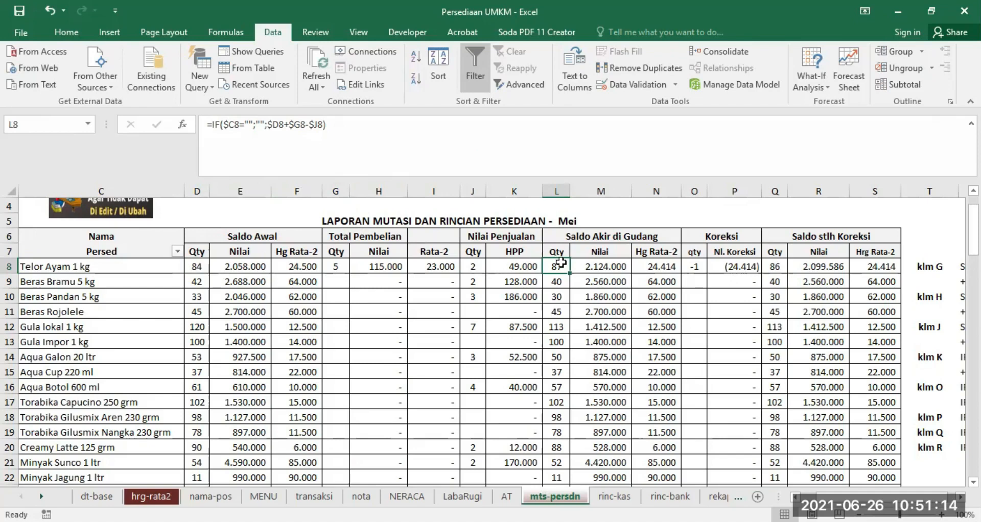
click(591, 266)
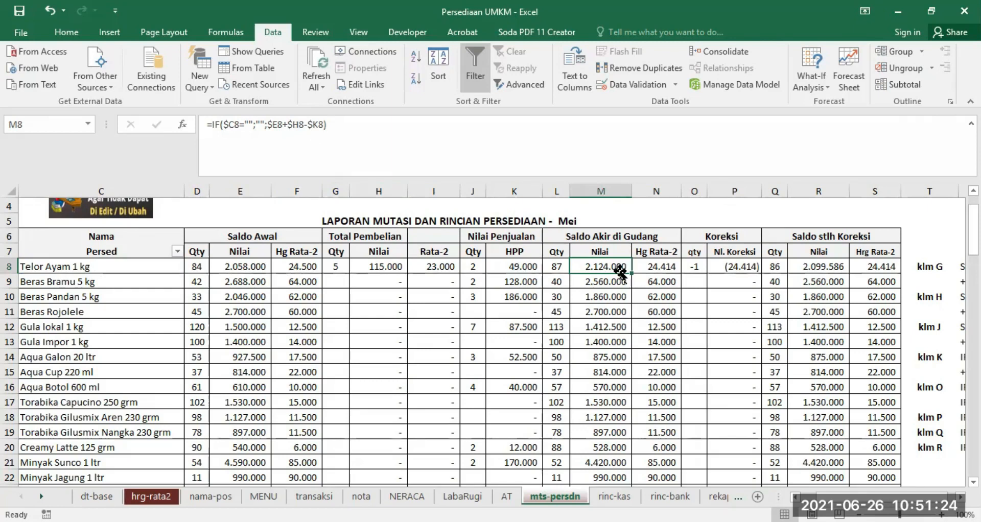
click(659, 266)
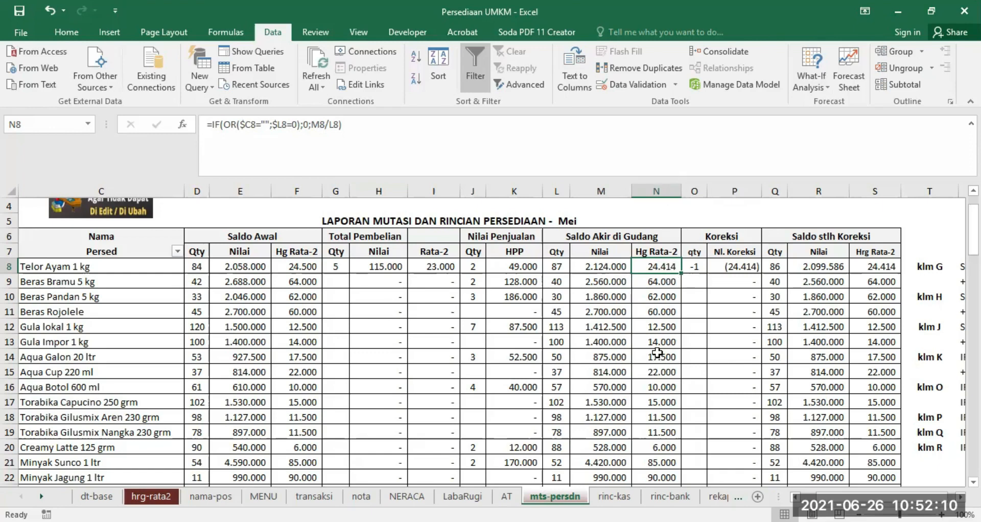
Step: Examine the Koreksi quantity formula in O8 and locate the Koreksi Min entry for Telor Ayam 1 kg on transaksi
click(696, 267)
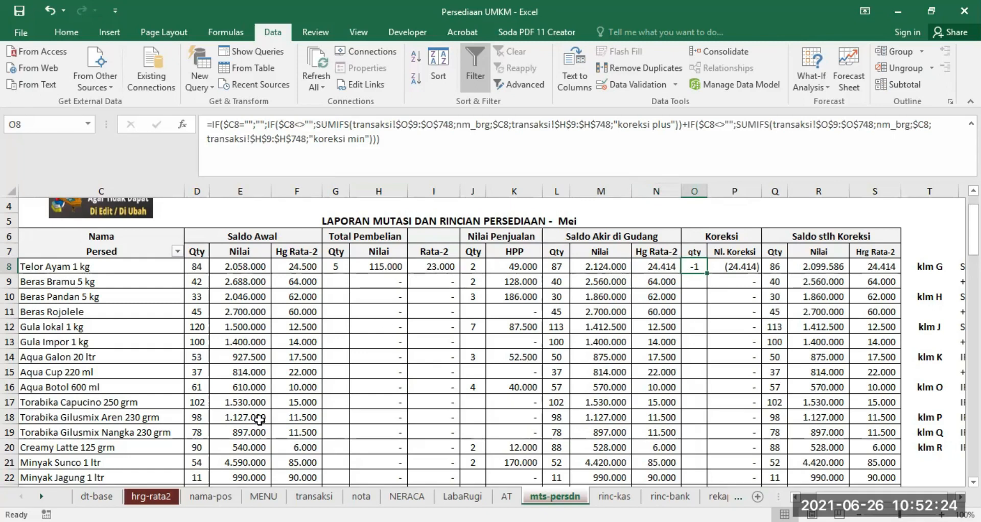
click(313, 496)
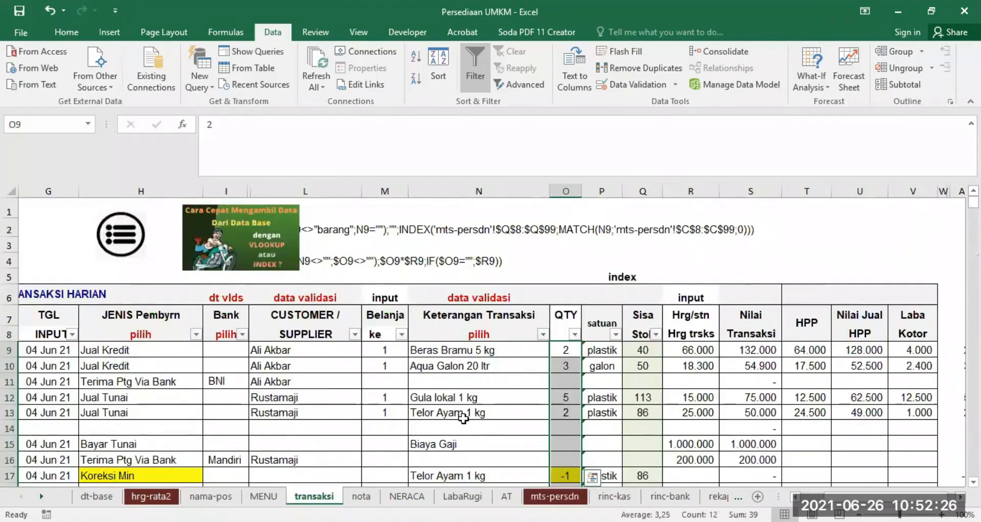
scroll(186, 377, down, 3)
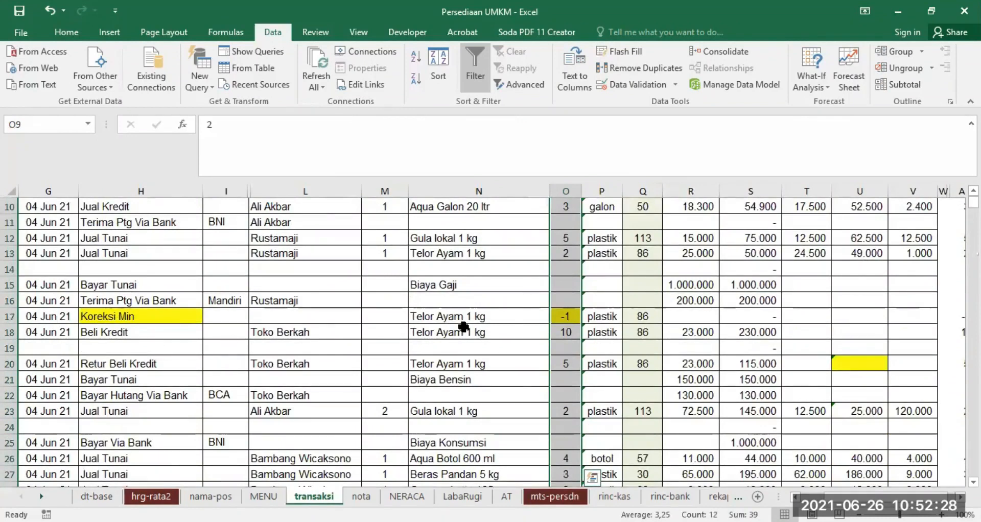
click(136, 319)
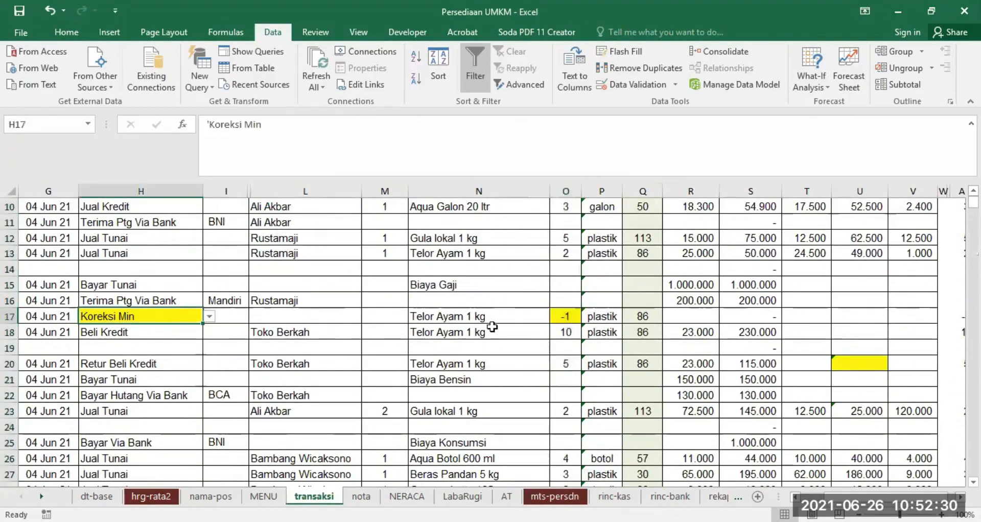
click(566, 316)
text(-1)
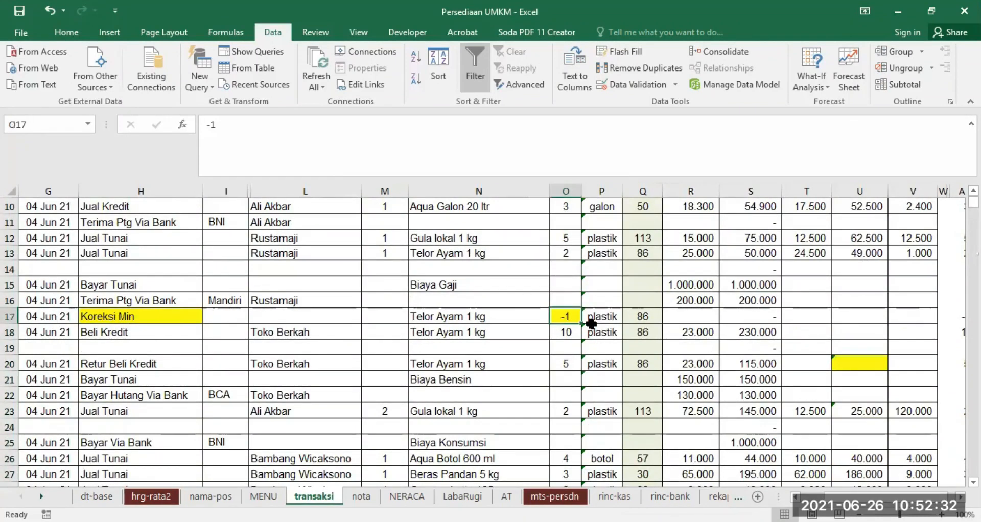
key(ctrl+Return)
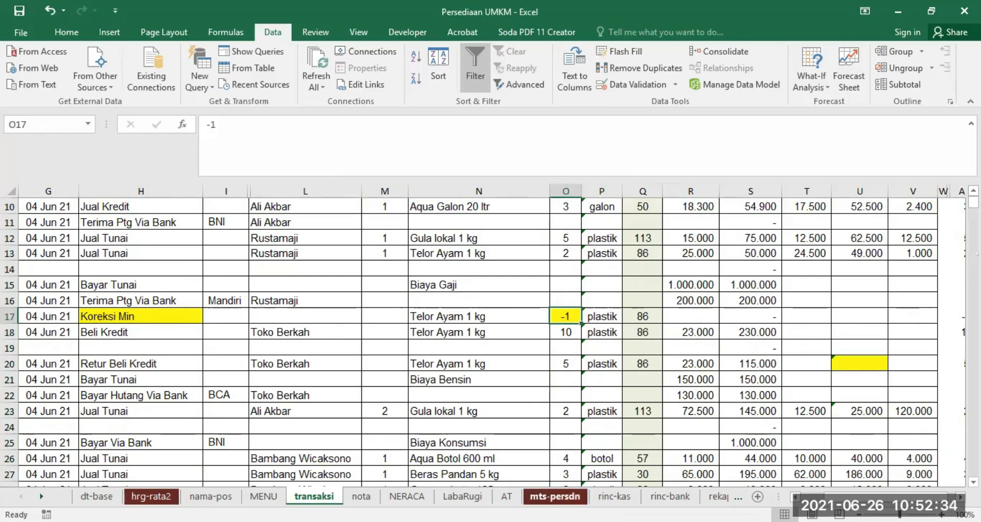
Step: Compare the Koreksi quantity in O8 of mts-persdn with the Koreksi Min quantity in O17 of transaksi
click(554, 497)
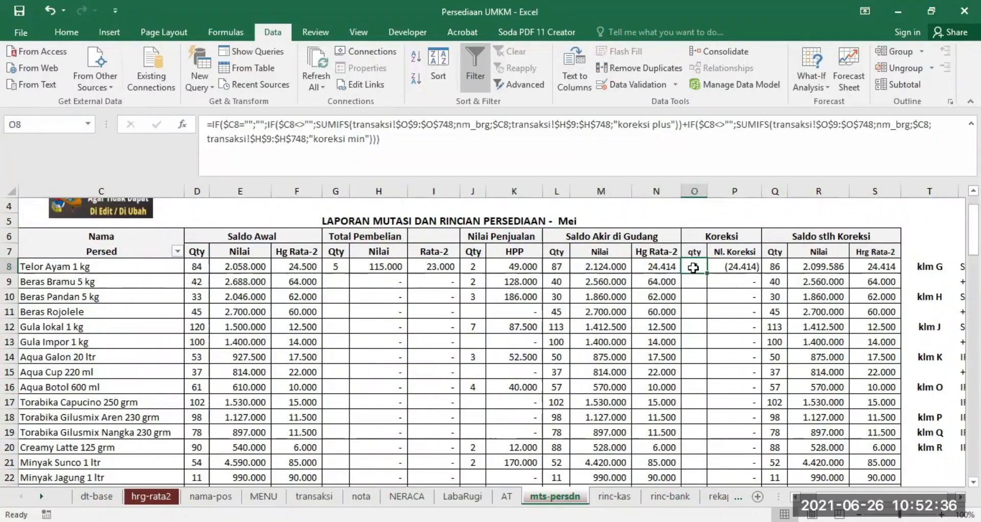
click(313, 496)
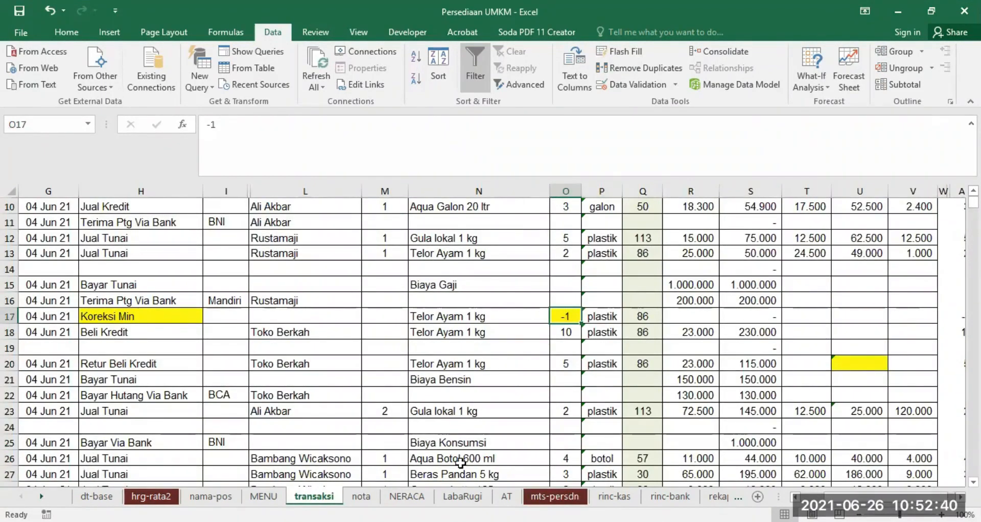
click(554, 496)
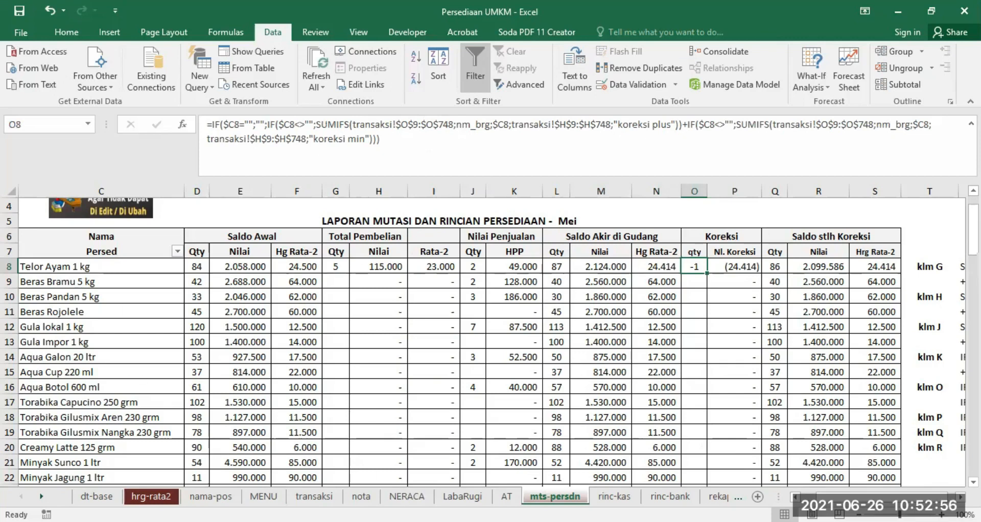
click(316, 496)
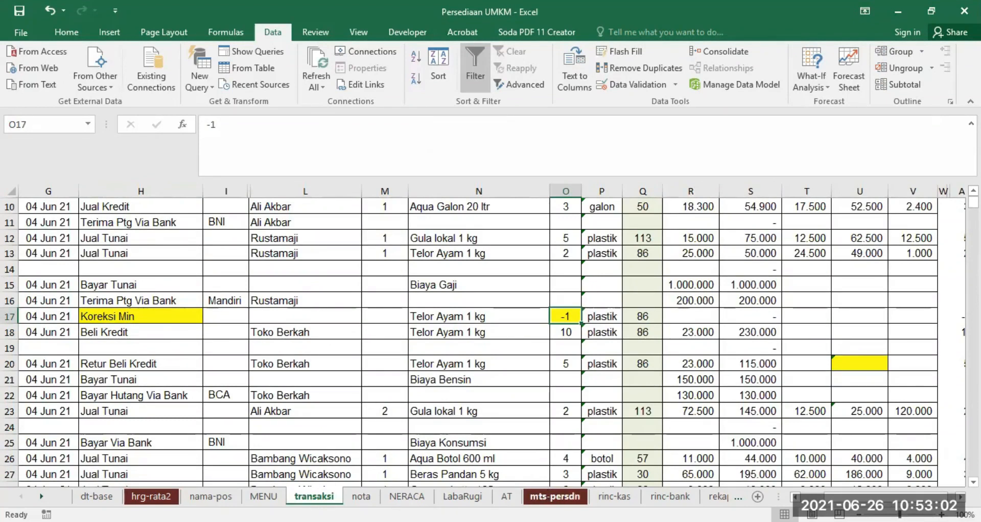
click(555, 496)
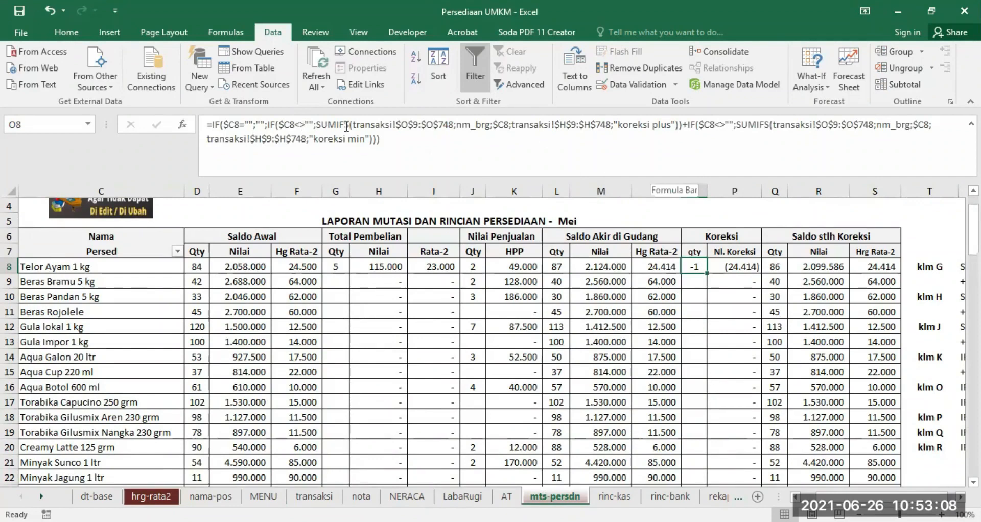
Step: Examine the "koreksi plus" and "koreksi min" SUMIFS parts of the O8 formula, discarding any accidental edit
drag(316, 126, 684, 125)
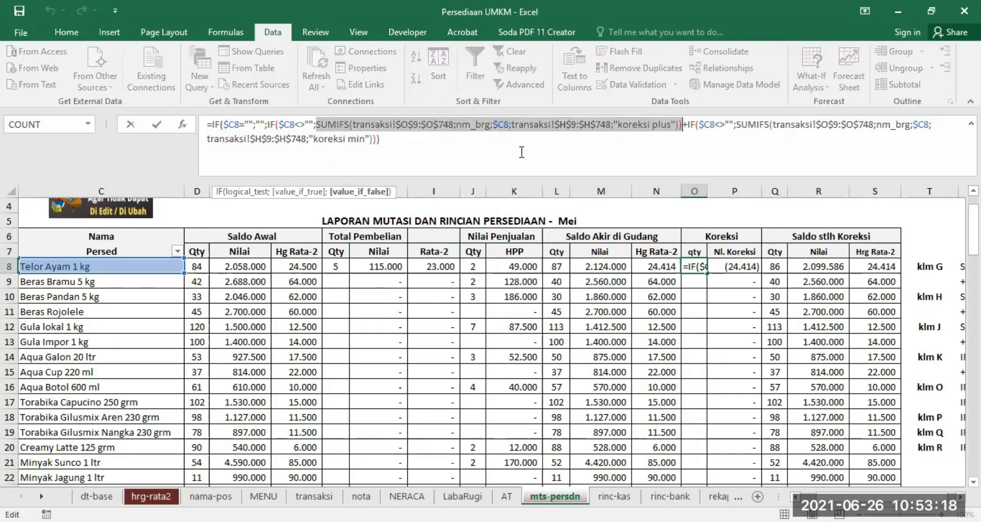
click(349, 144)
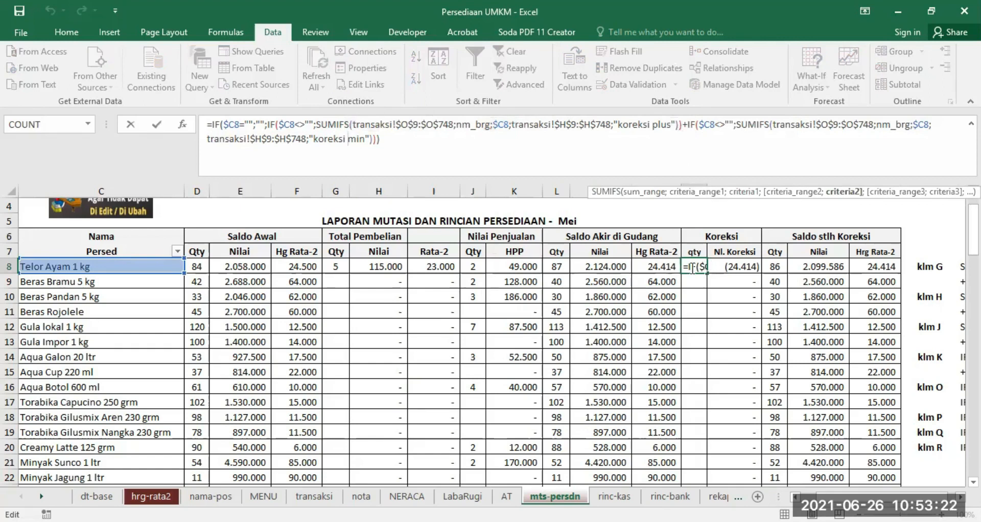
click(558, 266)
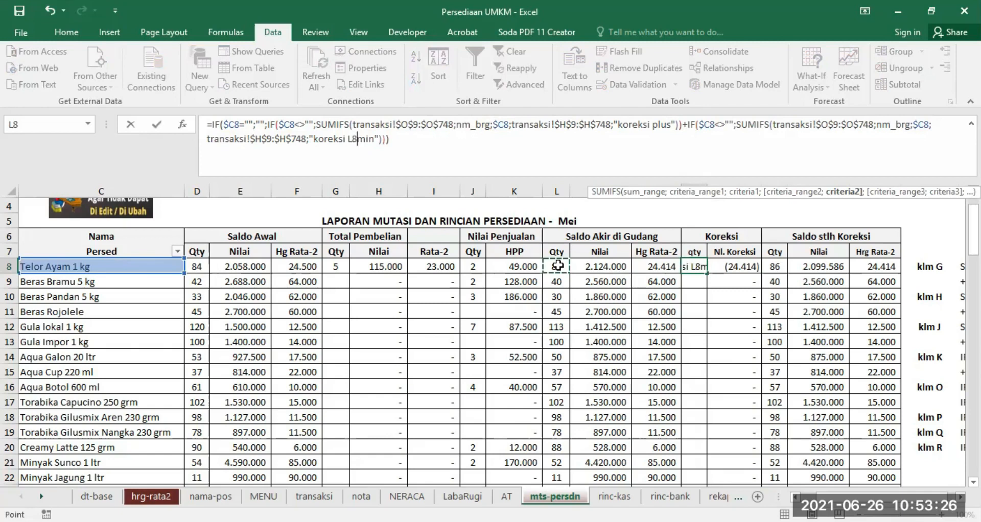
key(Escape)
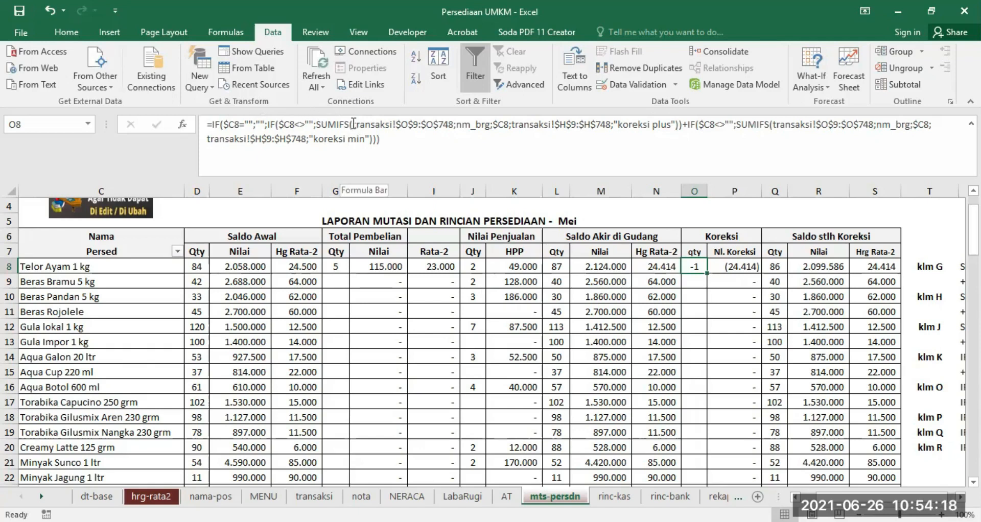
drag(264, 124, 321, 124)
drag(389, 124, 684, 127)
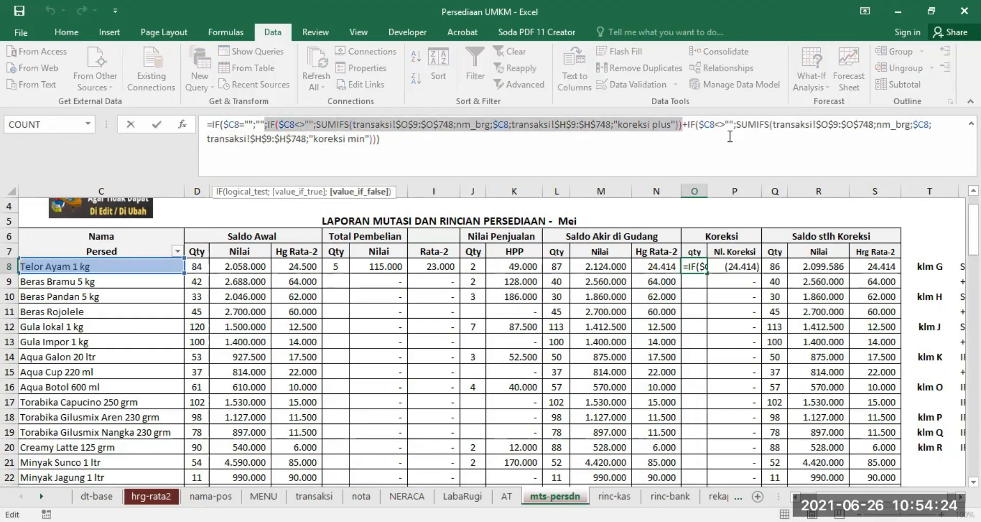
key(Escape)
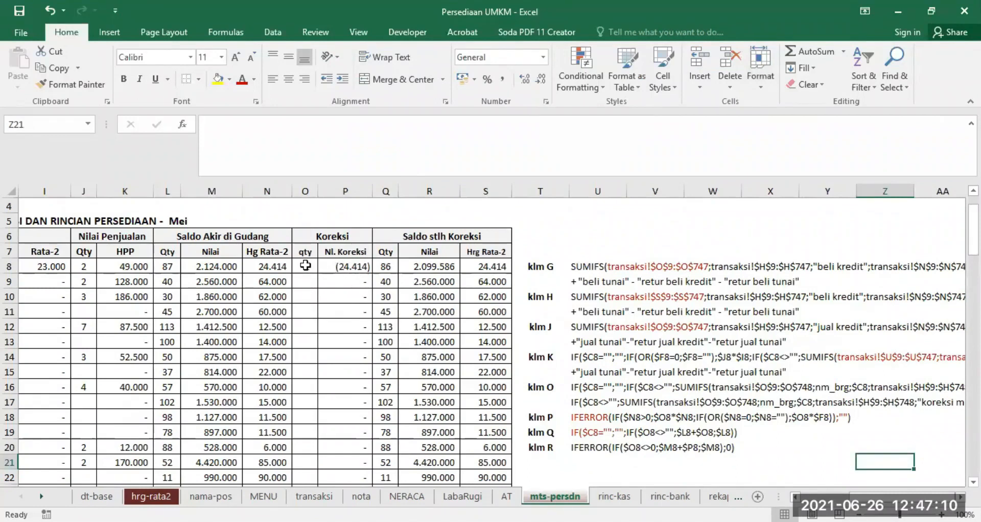
Step: Examine the Nl. Koreksi formula in P8 against the ending average price formula in N8
click(337, 267)
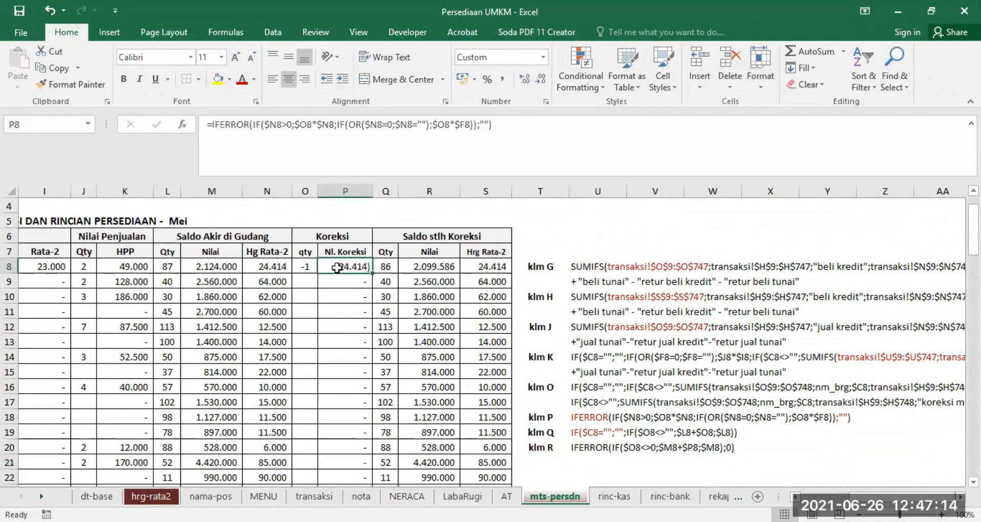
click(268, 265)
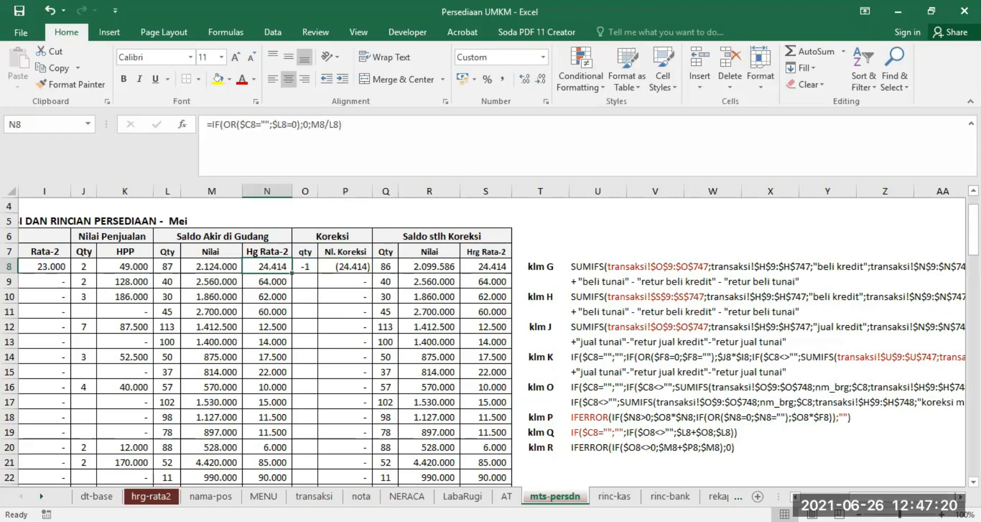
scroll(729, 421, left, 4)
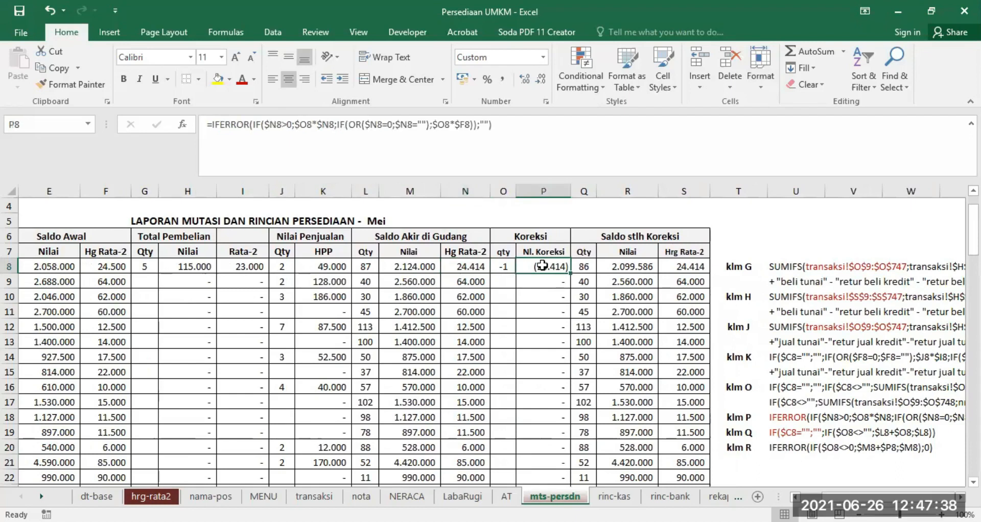
Step: Remove the IFERROR wrapper from the Nl. Koreksi formula in P8, leaving =IF($N8>0;$O8*$N8;IF(OR($N8=0;$N8="");$O8*$F8))
click(212, 123)
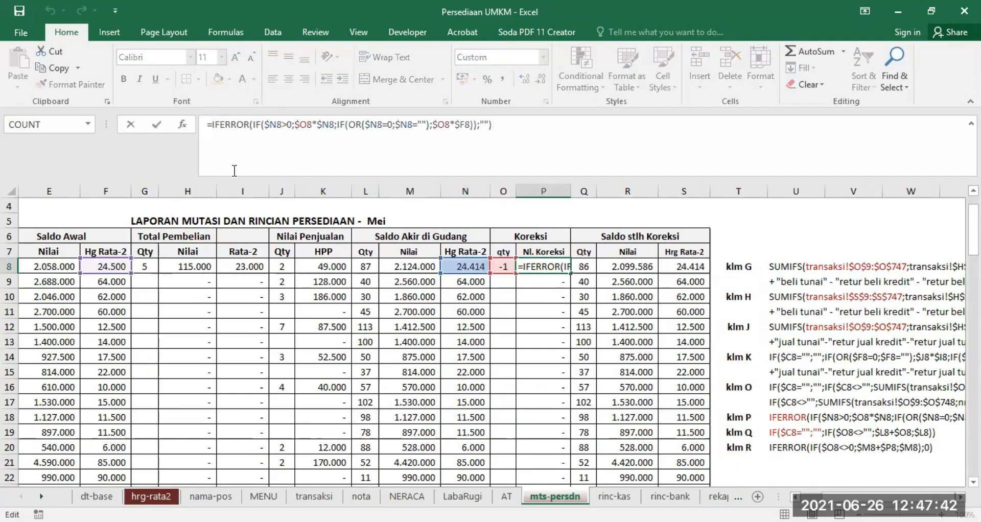
key(Delete)
key(Delete)
key(Delete)
key(Delete)
key(Delete)
key(Delete)
key(Delete)
key(Delete)
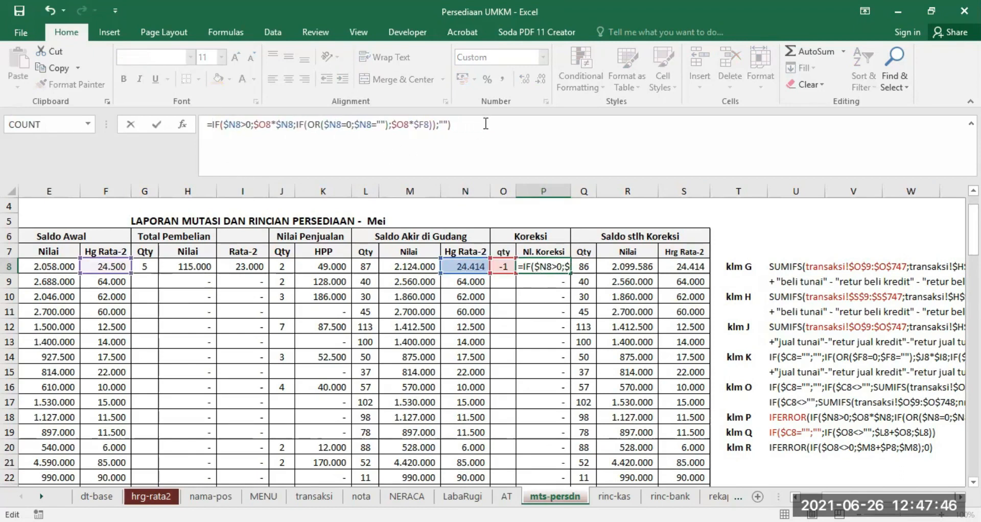
key(BackSpace)
key(BackSpace)
key(BackSpace)
key(BackSpace)
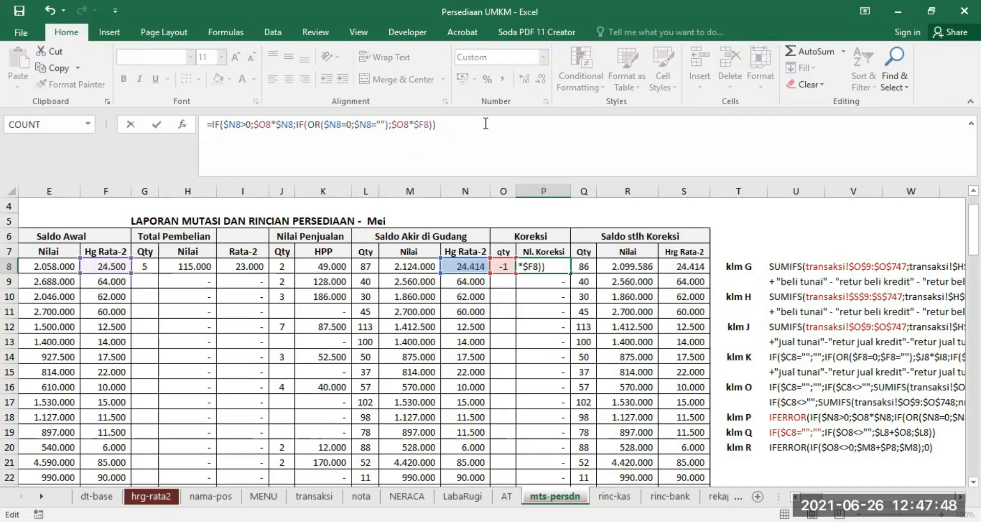
key(Return)
Step: Change the first condition of the Nl. Koreksi formula in P8 to $N8<>""
click(557, 266)
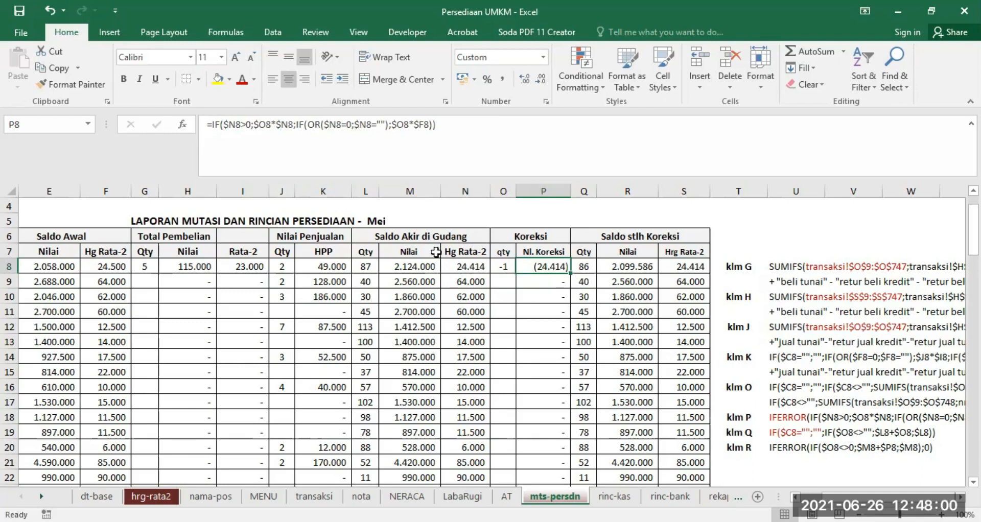
click(241, 123)
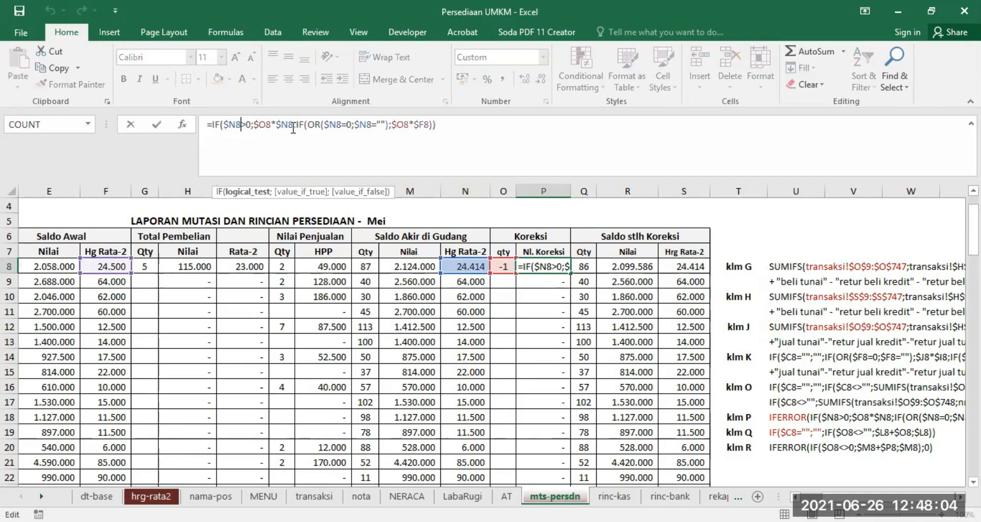
text(<>)
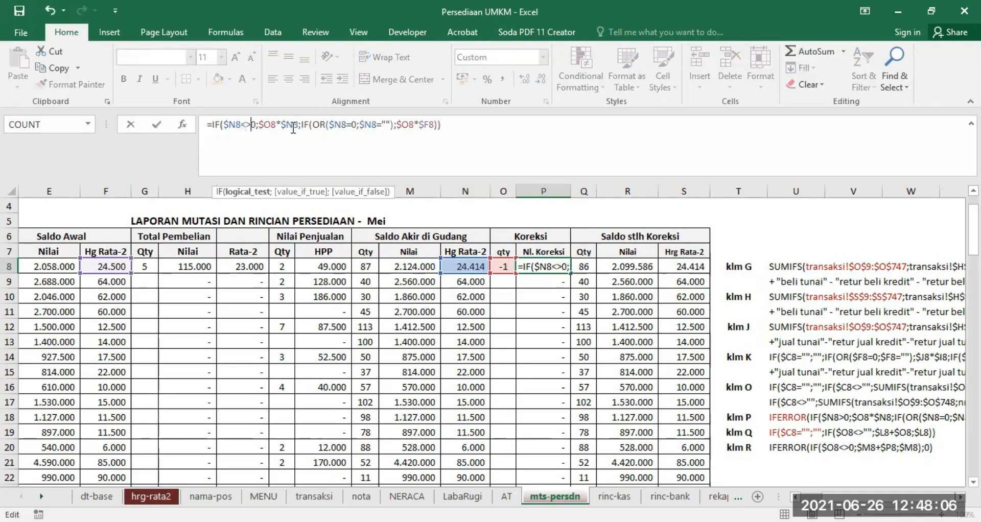
text("")
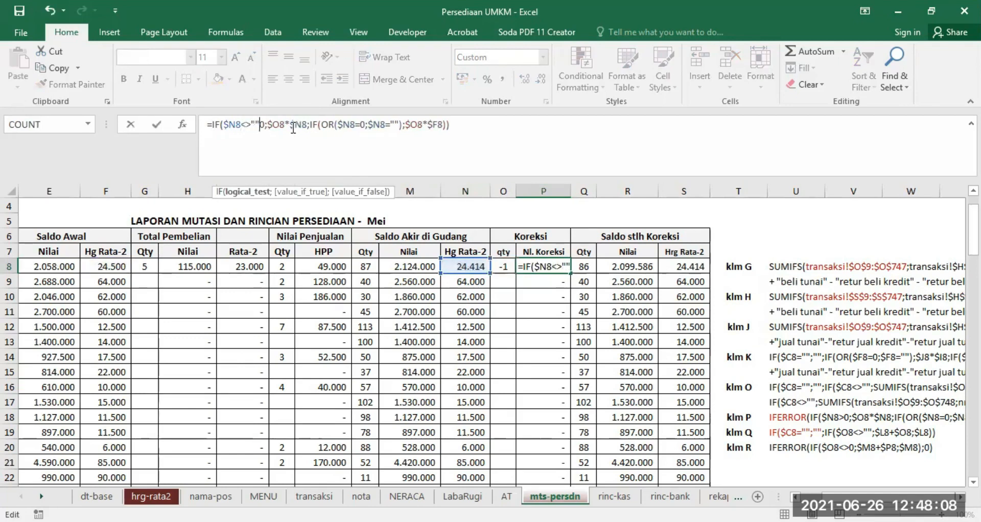
key(Delete)
key(Return)
Step: Examine the P8 formula part by part: the $N8<>"" test, $O8*$N8, the OR test on $N8 and the $O8*$F8 result
click(538, 263)
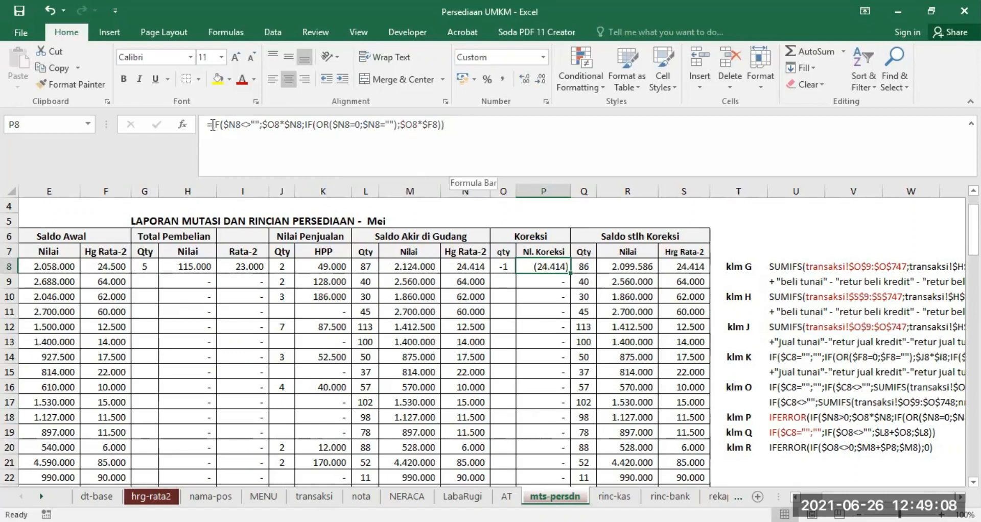
drag(214, 123, 260, 126)
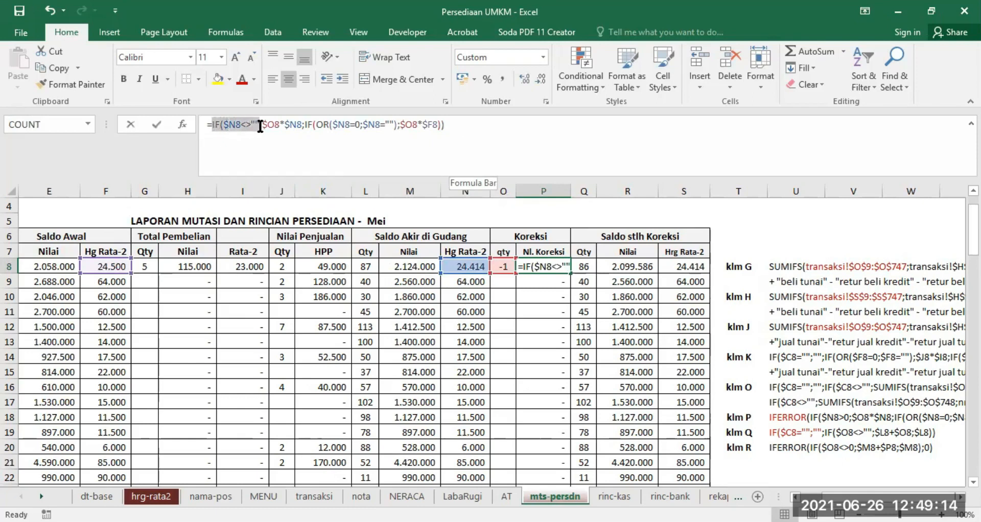
drag(260, 126, 302, 125)
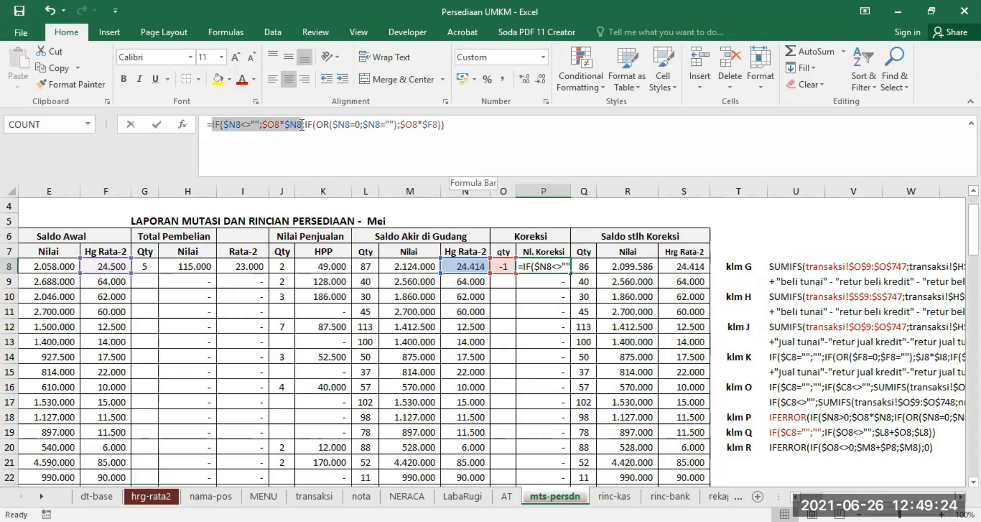
drag(302, 125, 446, 126)
mouse_move(336, 134)
mouse_down()
mouse_move(315, 125)
mouse_move(333, 125)
mouse_up()
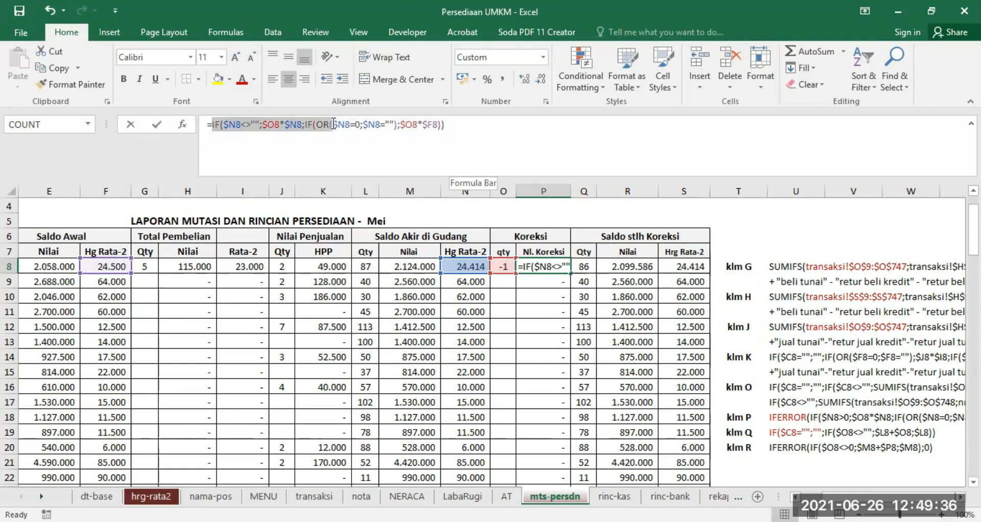
drag(334, 125, 398, 125)
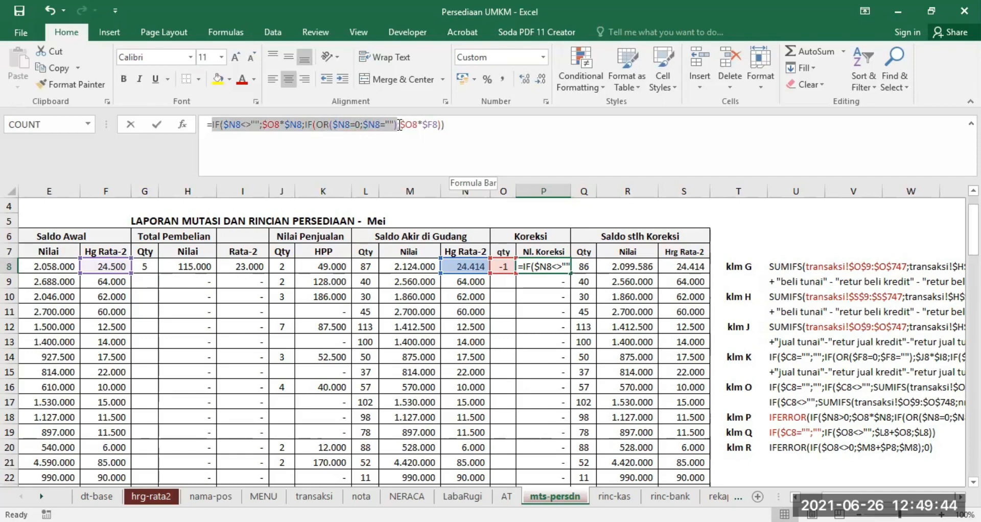
drag(395, 125, 438, 128)
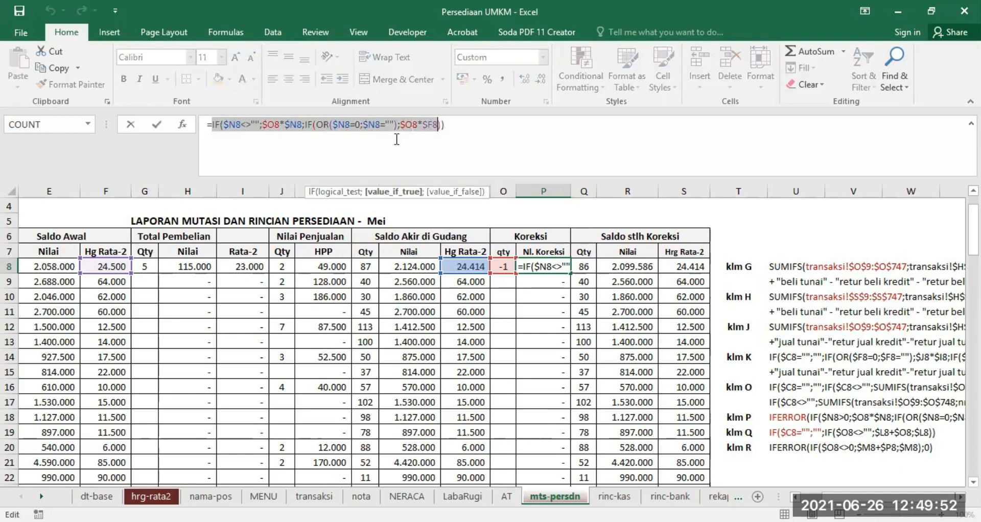
click(459, 124)
key(ctrl+Return)
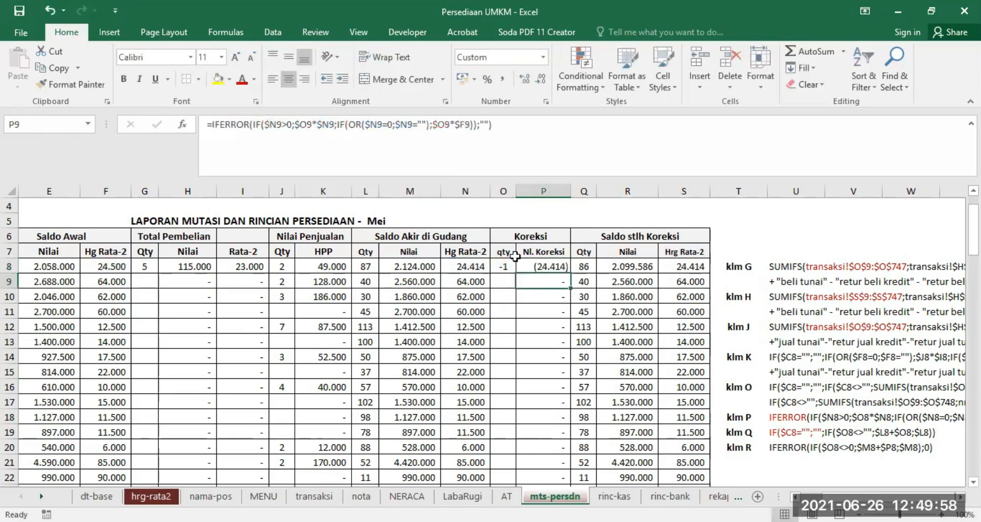
Step: Wrap the Nl. Koreksi formula in P8 in IFERROR with 0 as the value if error
click(215, 124)
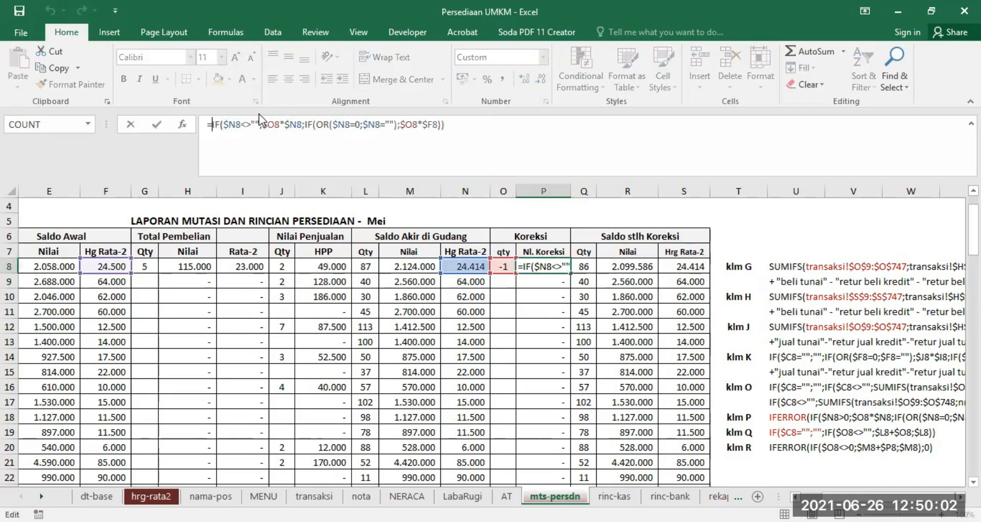
text(I)
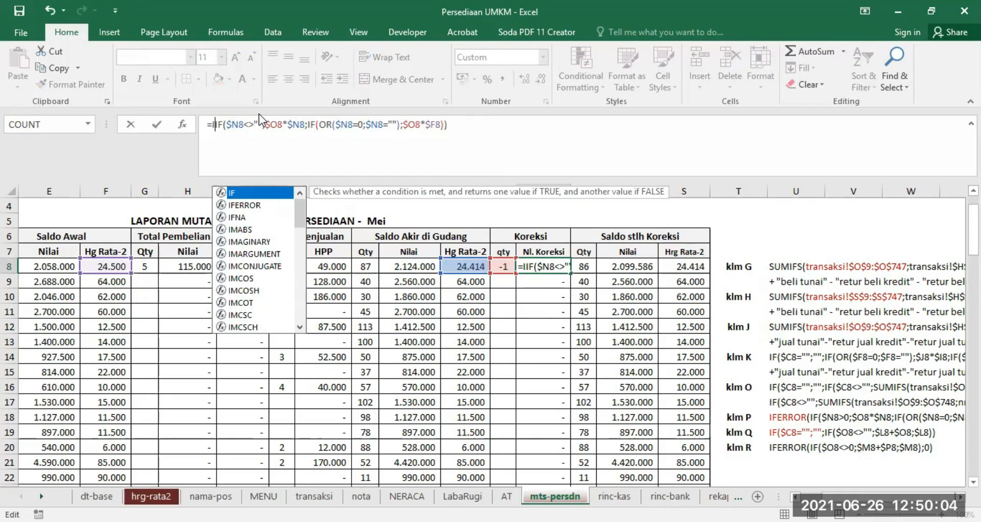
text(FERROR)
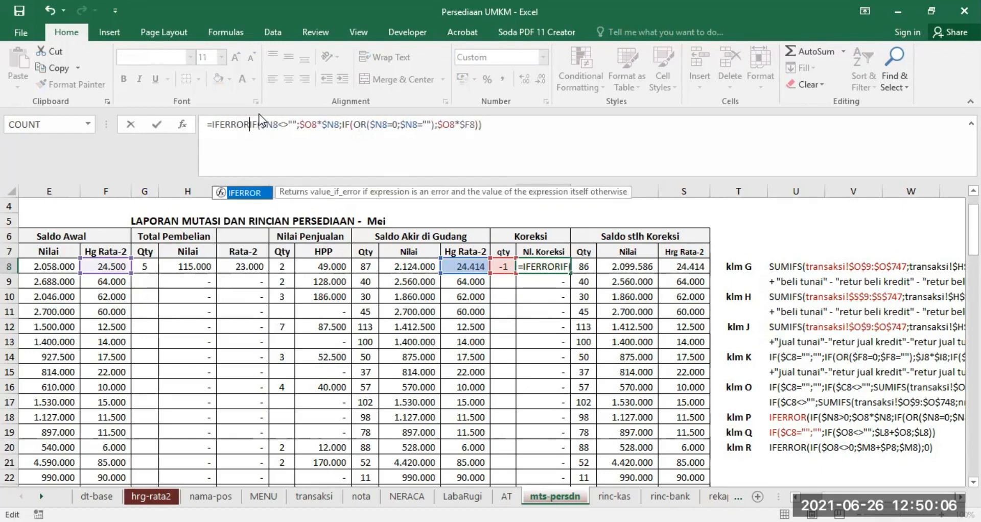
text(()
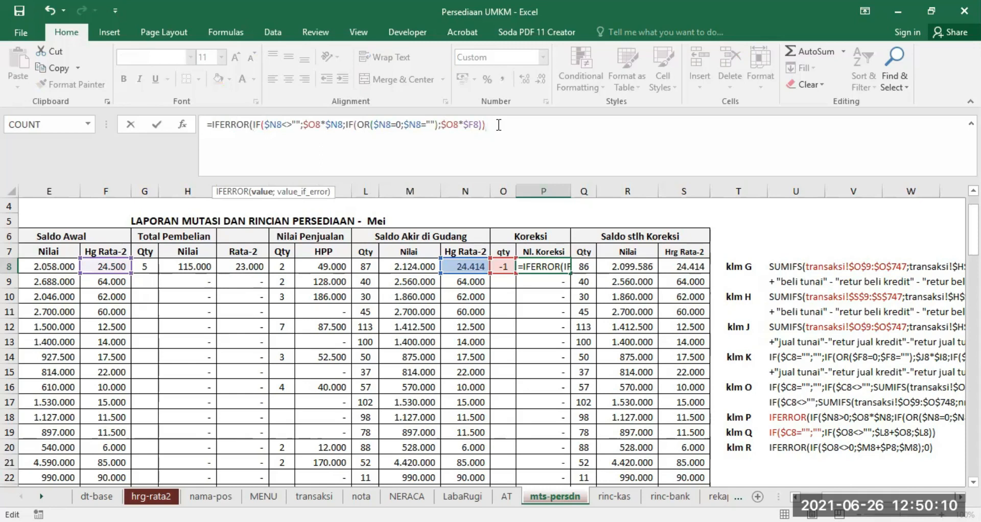
text(;)
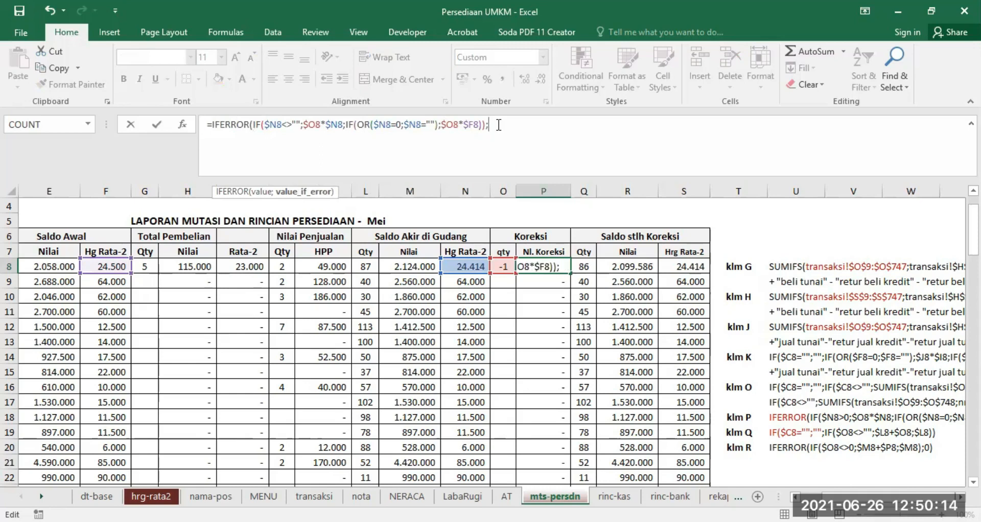
text(0)
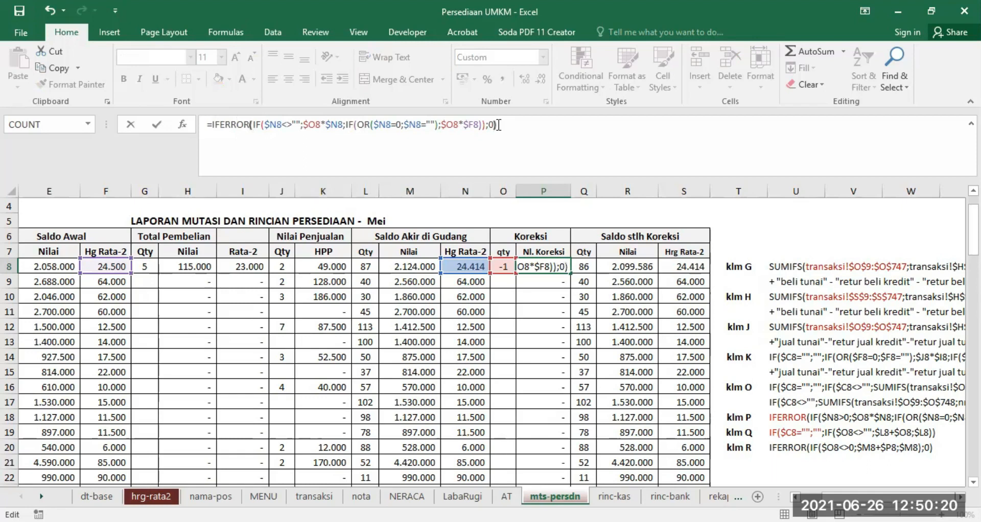
key(Return)
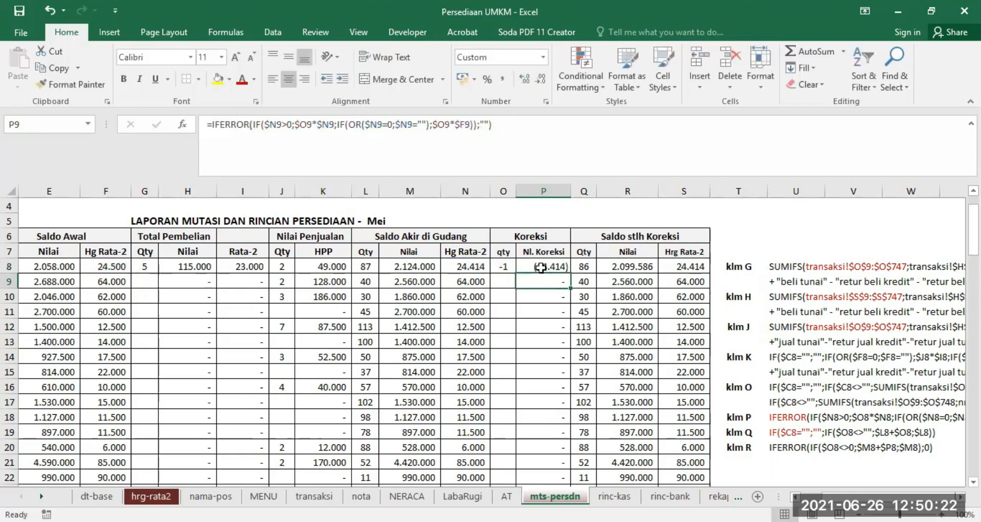
Step: Fill the P8 formula down the whole Nl. Koreksi column and check the copied formula in P23 against the one in M23
click(541, 269)
double_click(570, 273)
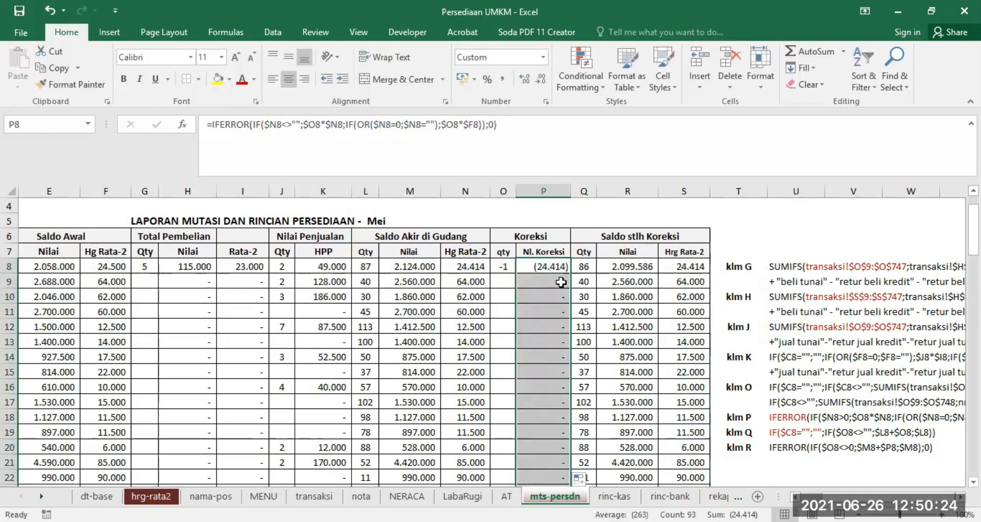
scroll(561, 344, down, 4)
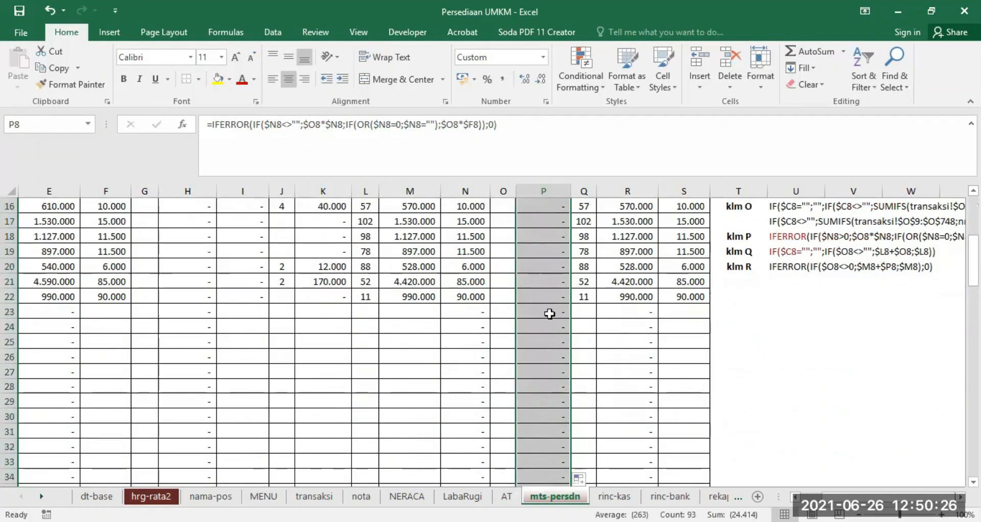
click(550, 313)
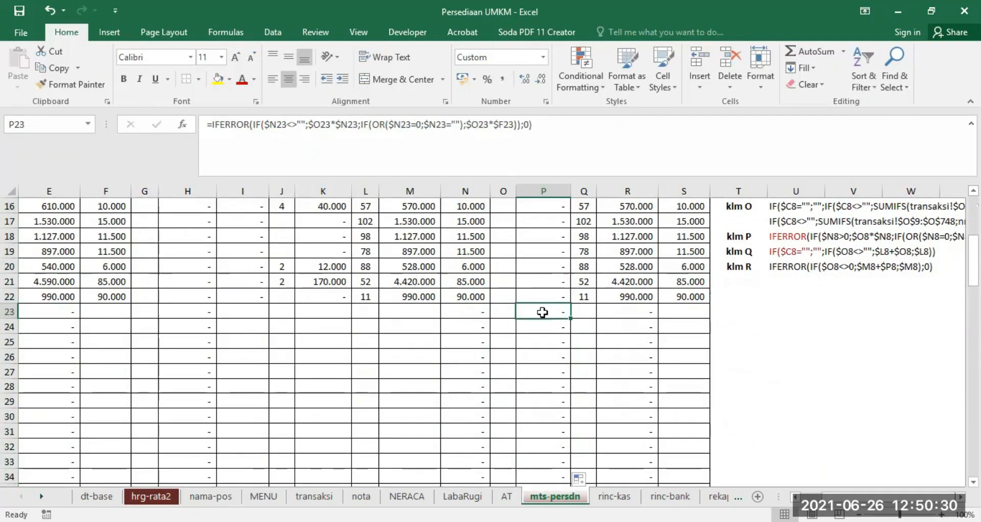
click(396, 312)
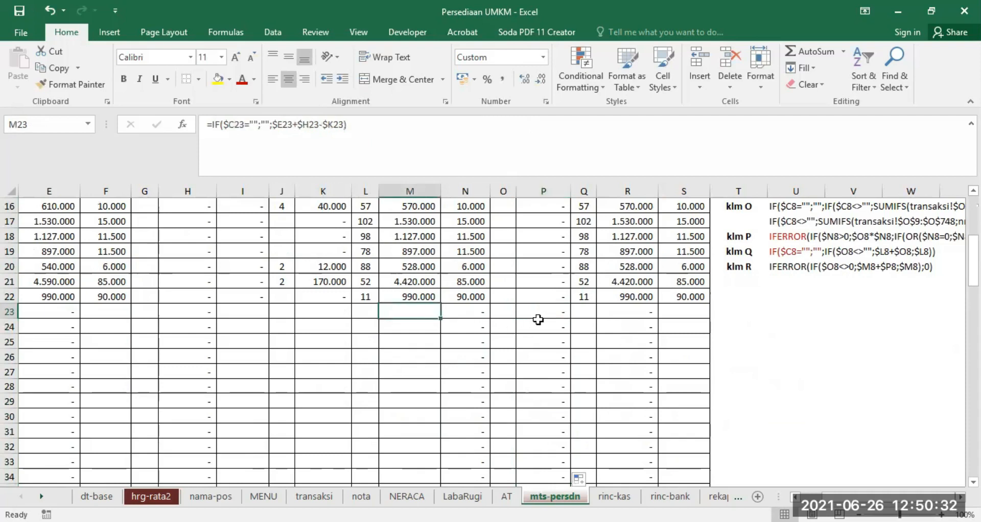
click(542, 313)
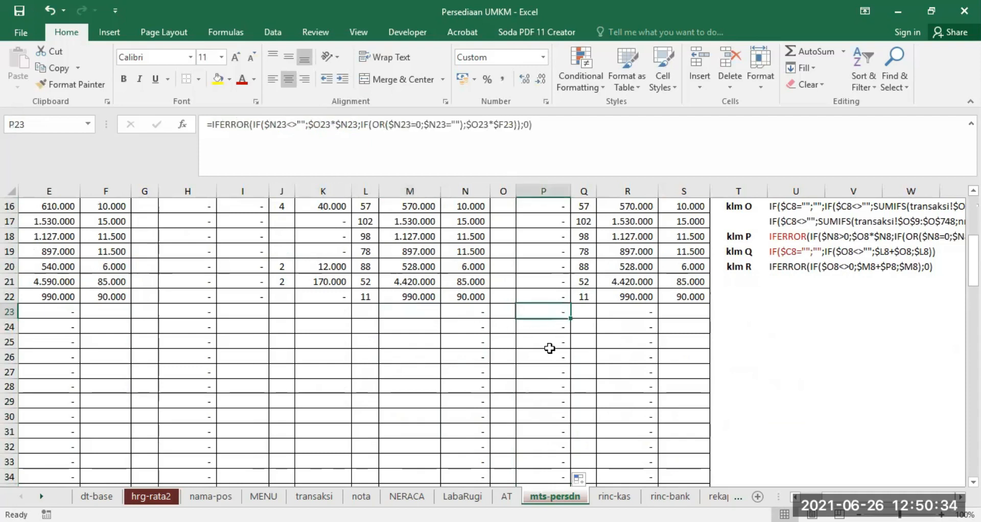
scroll(551, 345, up, 5)
scroll(546, 332, down, 2)
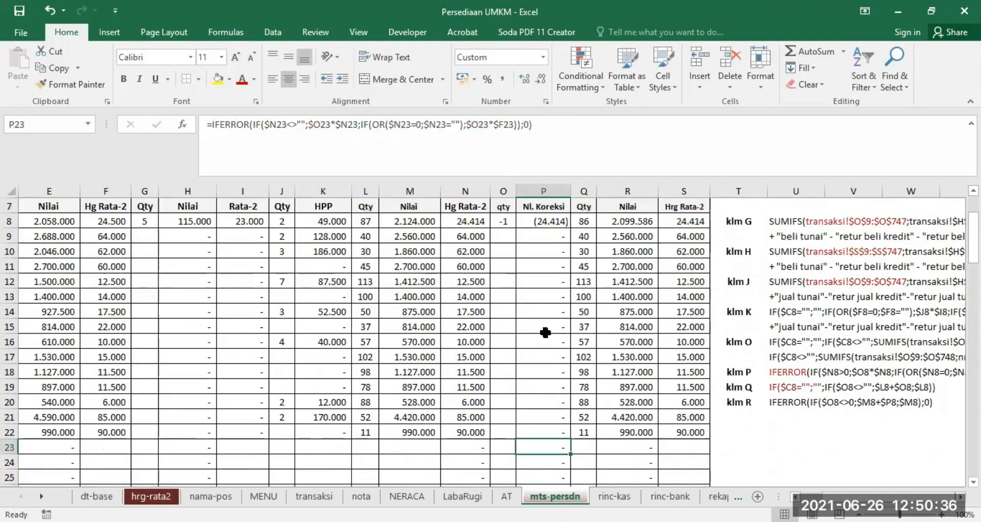
Step: Update the klm P formula note in U18 so that its first condition reads $N8<>"", matching P8
click(542, 223)
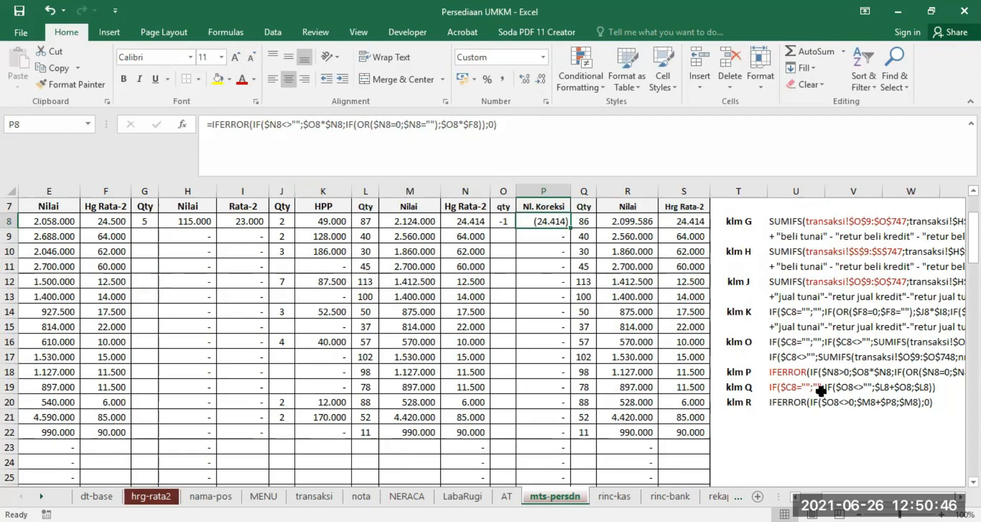
click(777, 373)
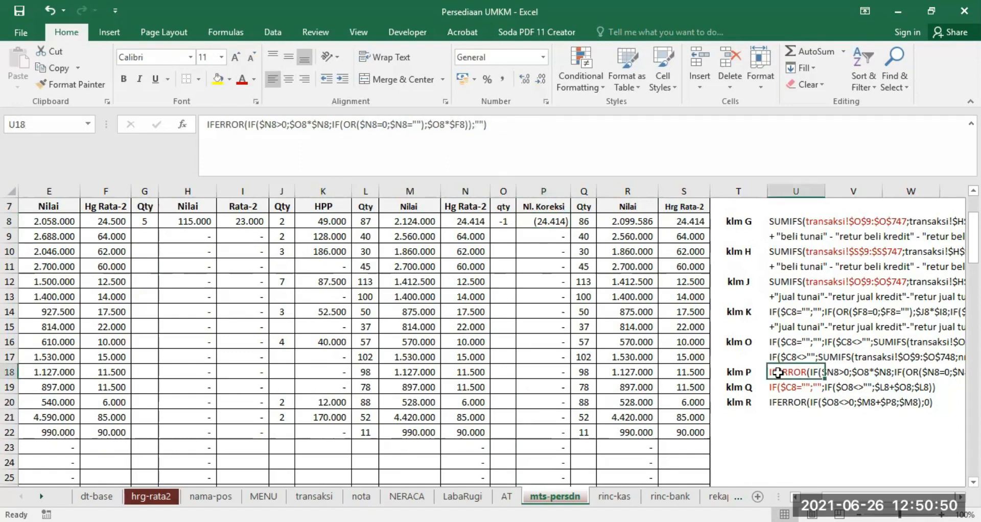
click(278, 124)
text(<)
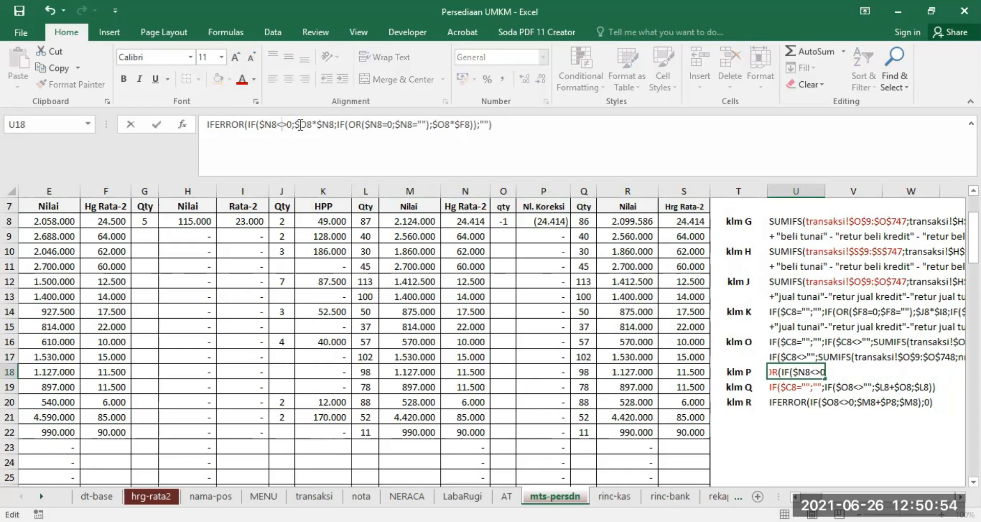
key(Delete)
text("")
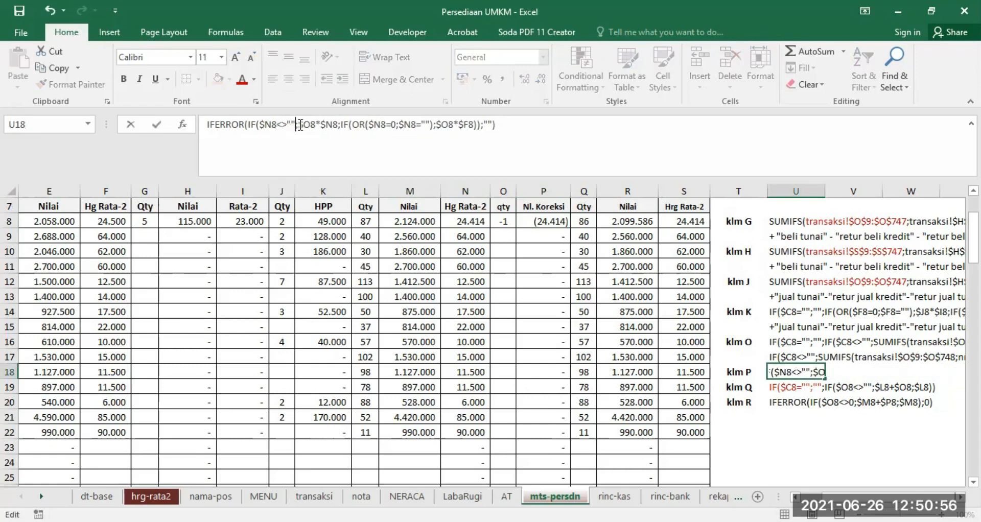
key(Return)
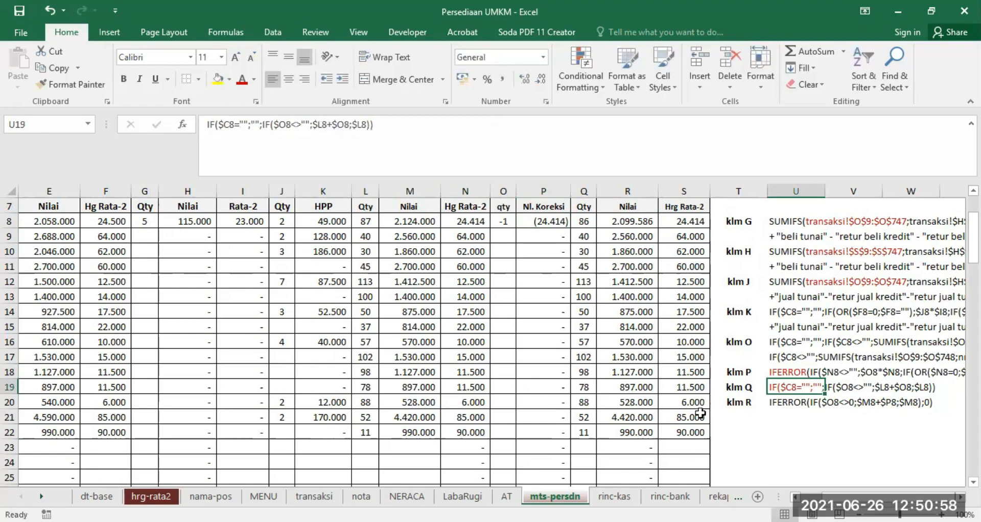
click(775, 373)
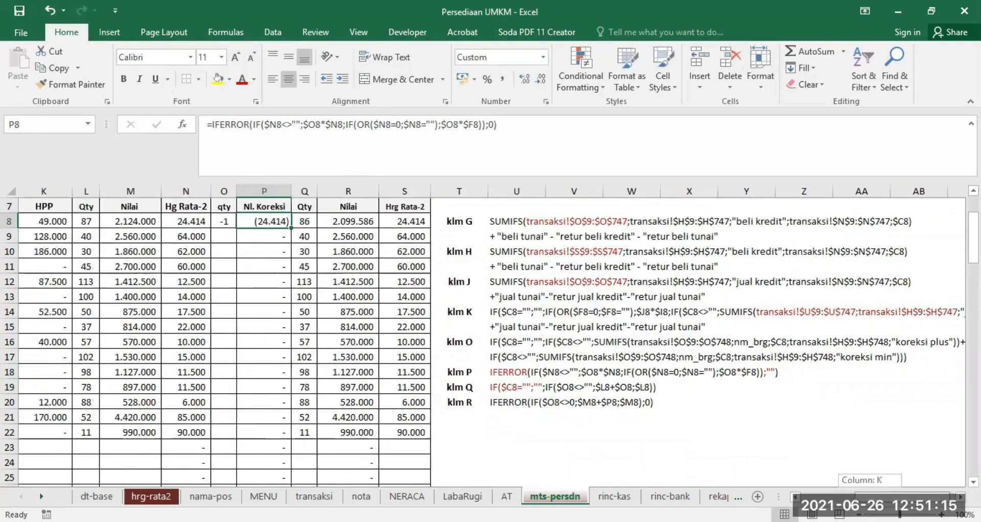
Step: Examine the Saldo stlh Koreksi quantity formula in Q8 against the ending stock and correction quantities and the klm Q note
drag(843, 497, 832, 497)
scroll(418, 296, up, 1)
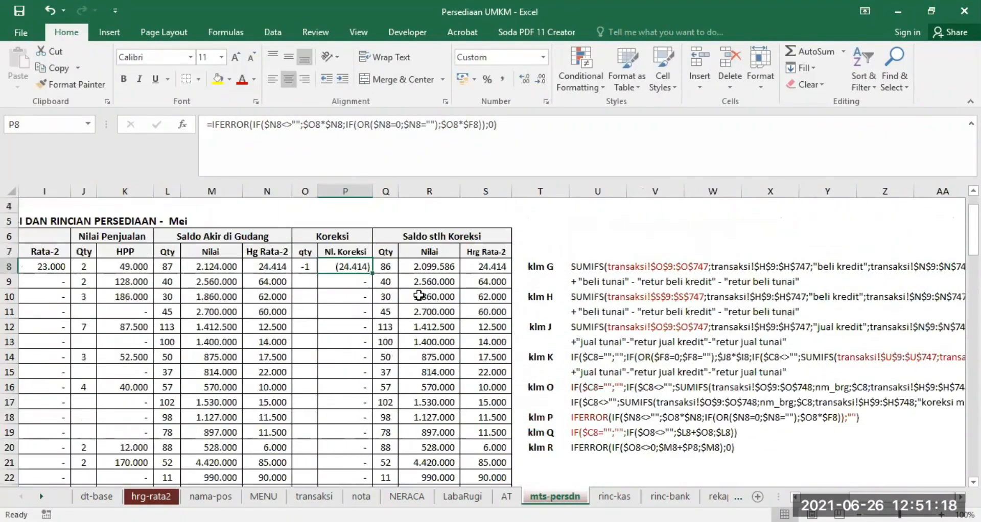
click(386, 266)
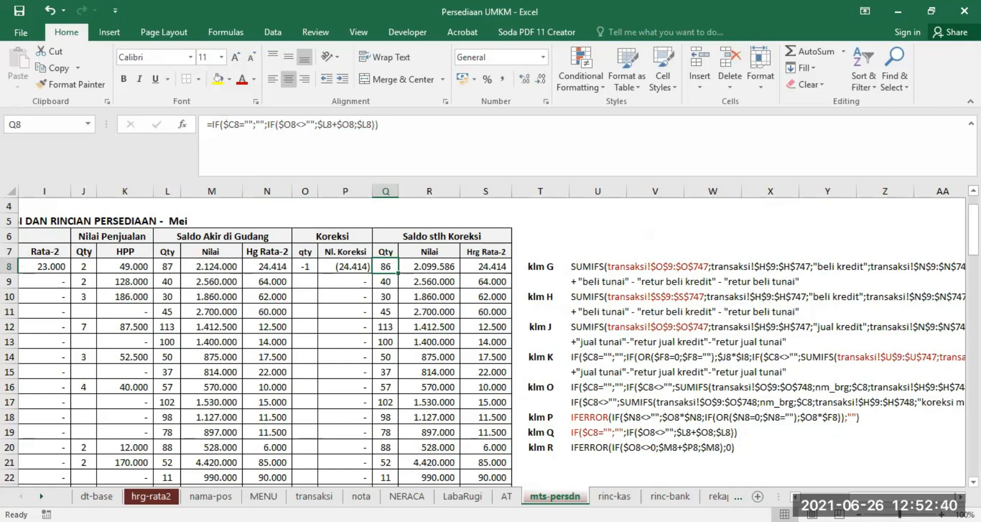
scroll(91, 256, left, 5)
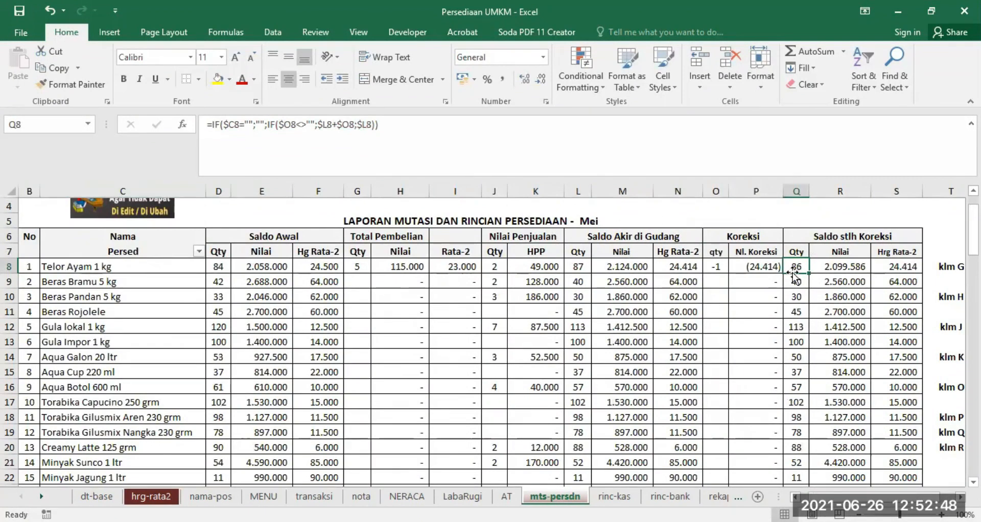
scroll(493, 342, right, 2)
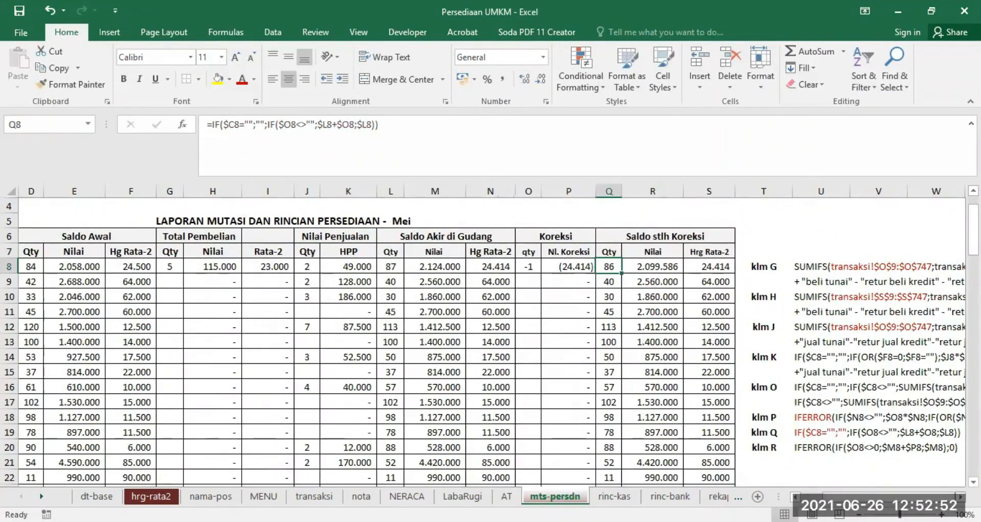
scroll(662, 372, right, 5)
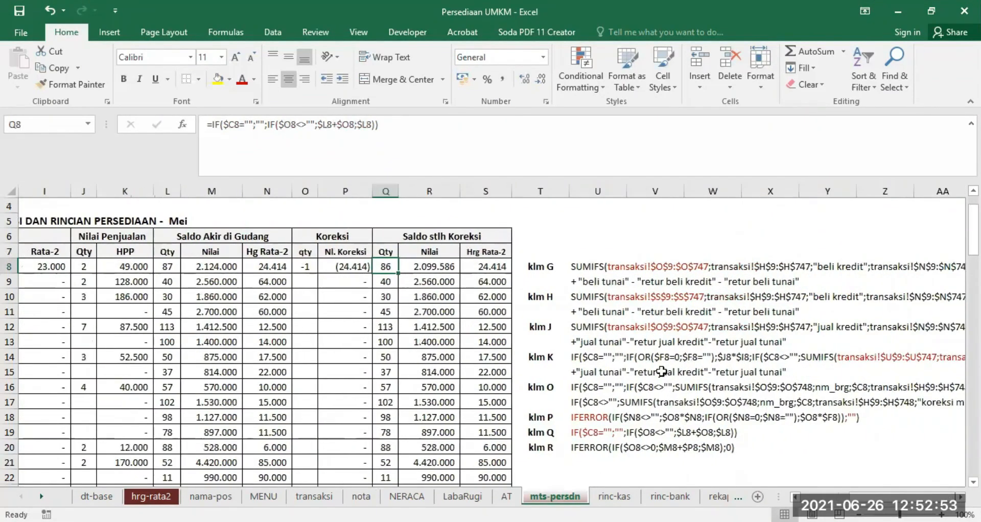
Step: Examine the Saldo stlh Koreksi value formula in R8 against the quantity formula in Q8 and the klm P, Q and R notes
click(602, 419)
click(589, 434)
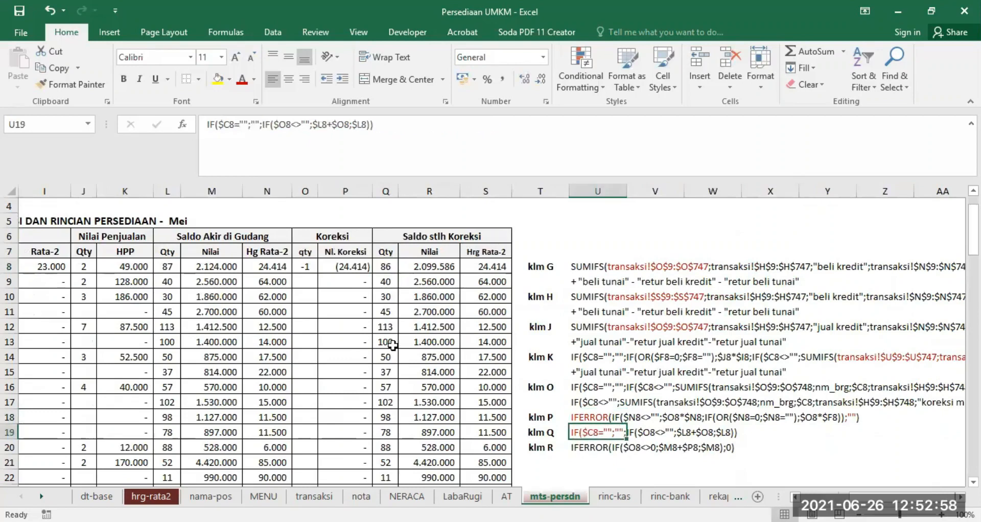
click(432, 267)
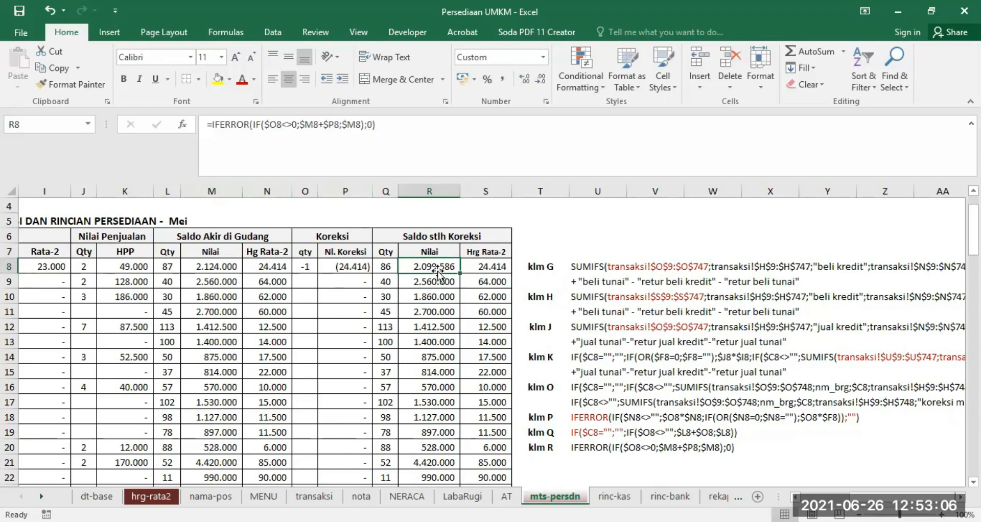
click(385, 266)
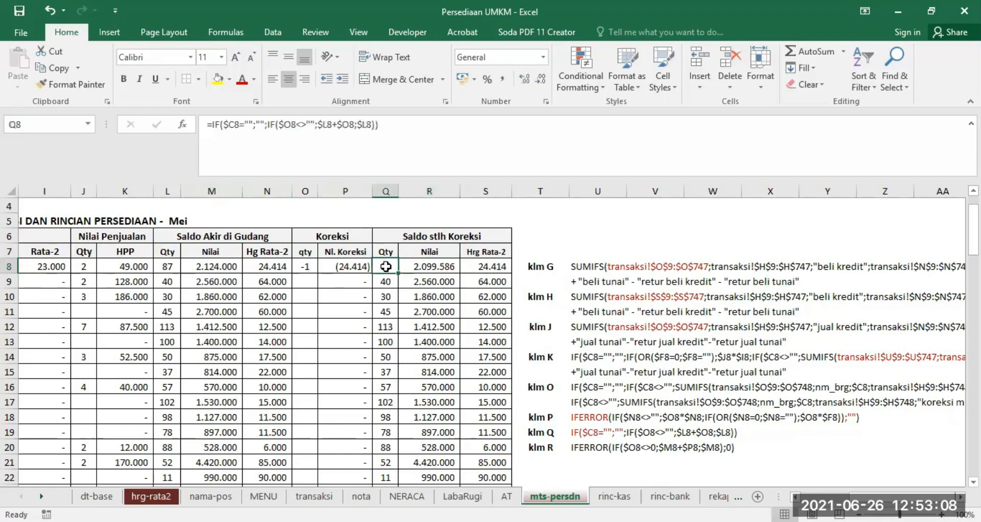
click(431, 267)
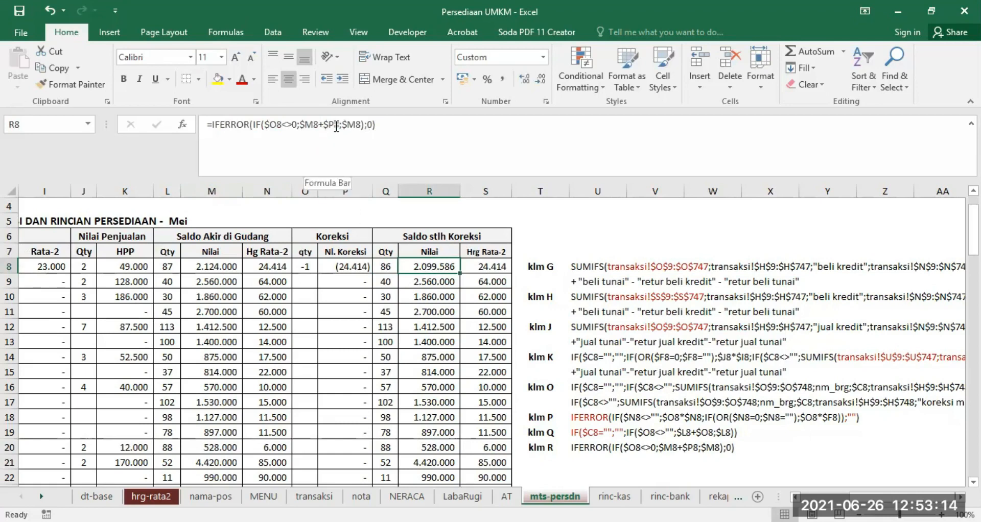
click(387, 267)
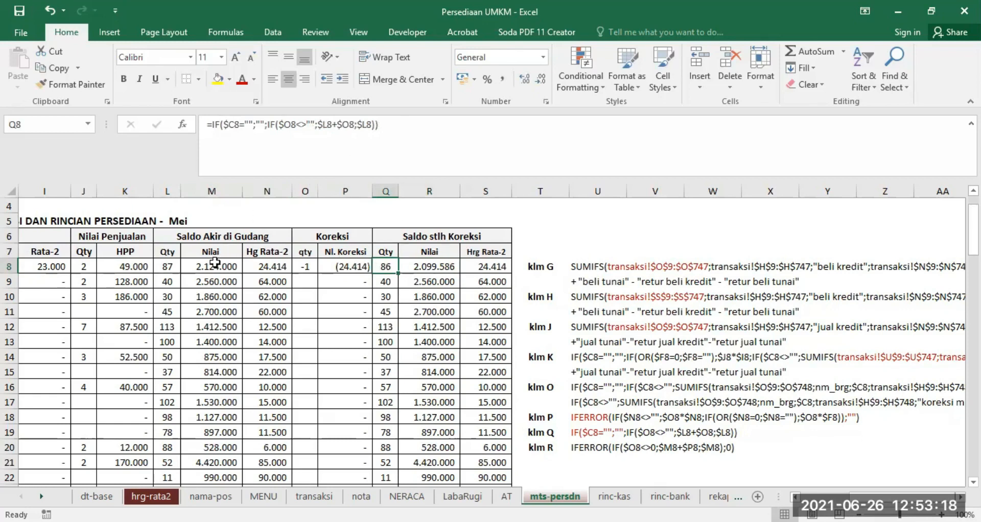
click(432, 267)
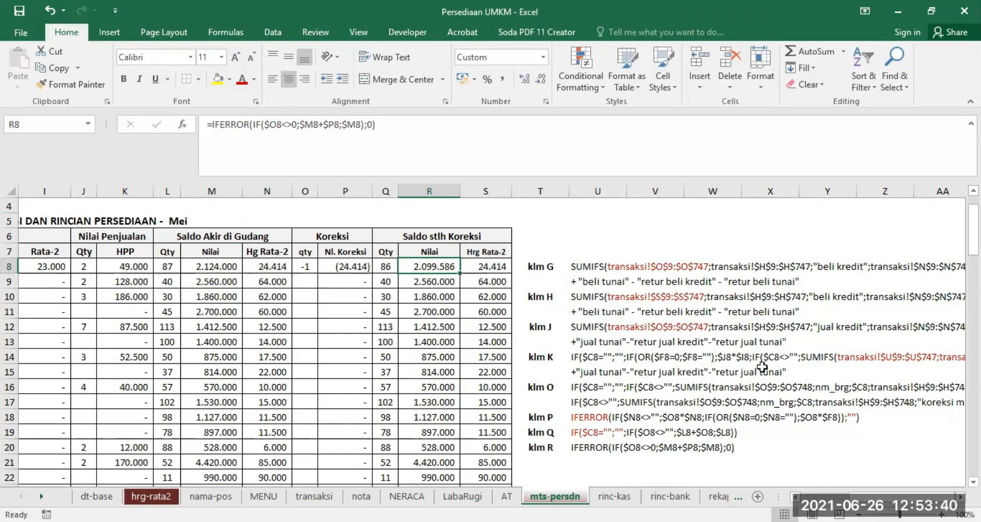
scroll(792, 417, down, 1)
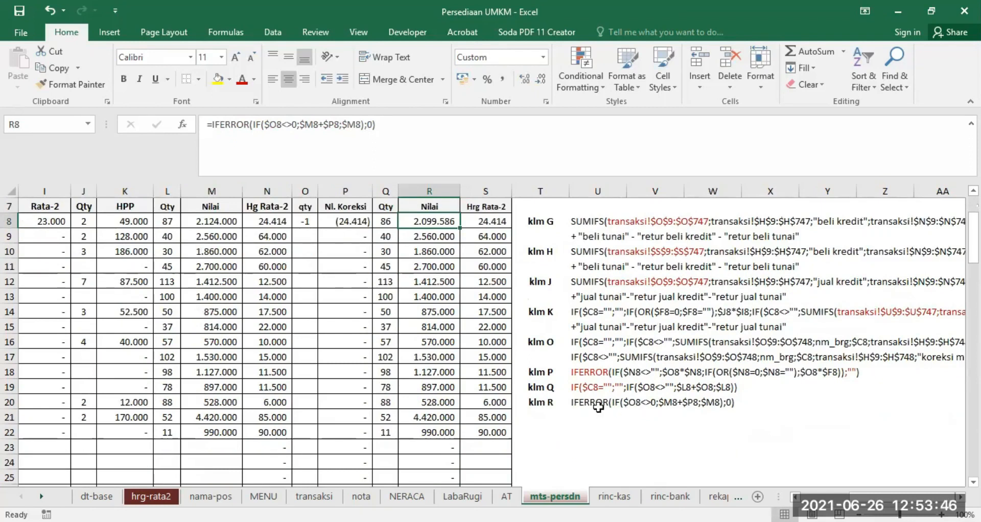
click(581, 399)
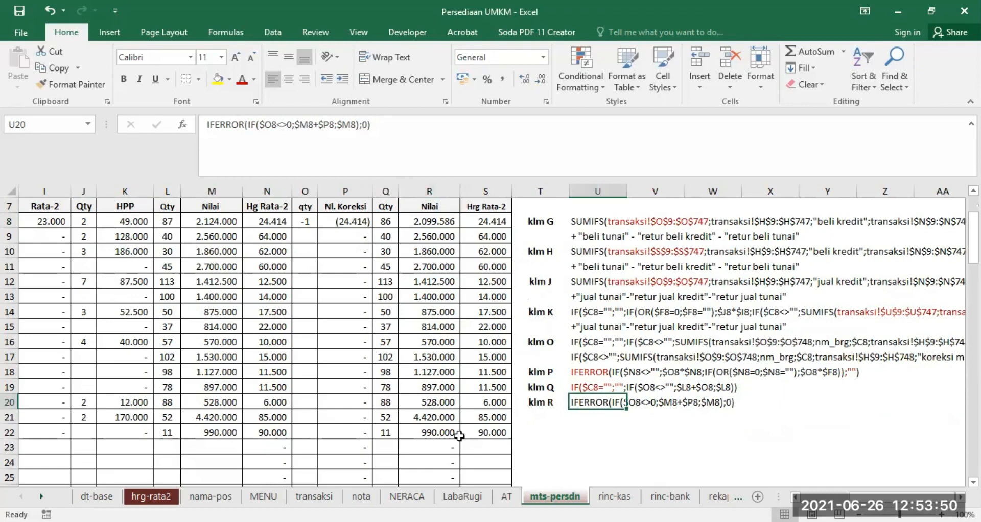
Step: Try "" as the value if error in the R23 formula, and undo the change
click(441, 447)
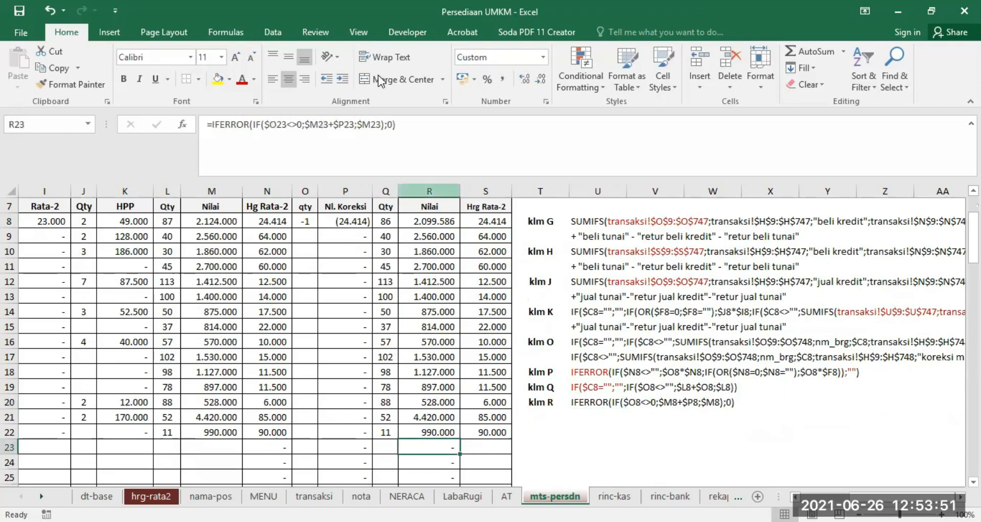
click(390, 126)
key(Right)
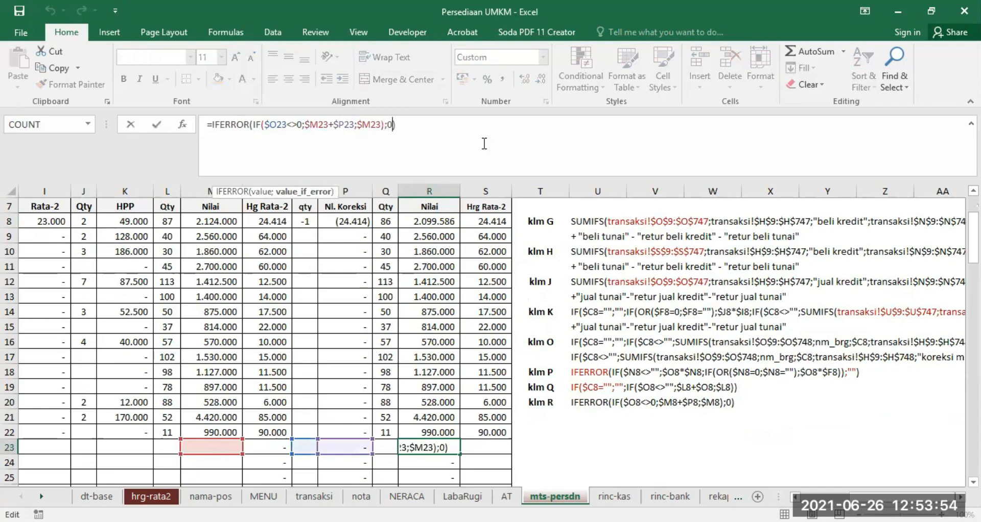
text("")
key(BackSpace)
key(Return)
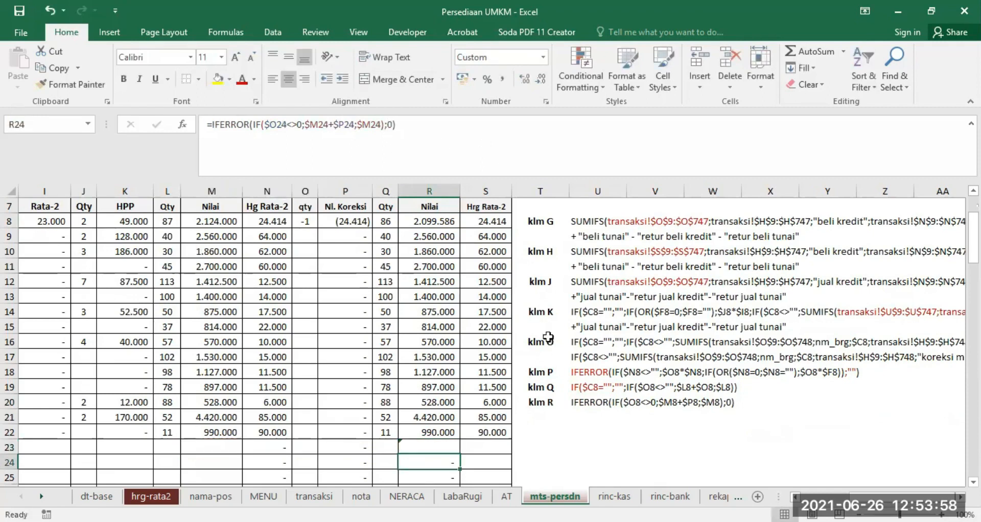
click(441, 443)
scroll(527, 448, down, 1)
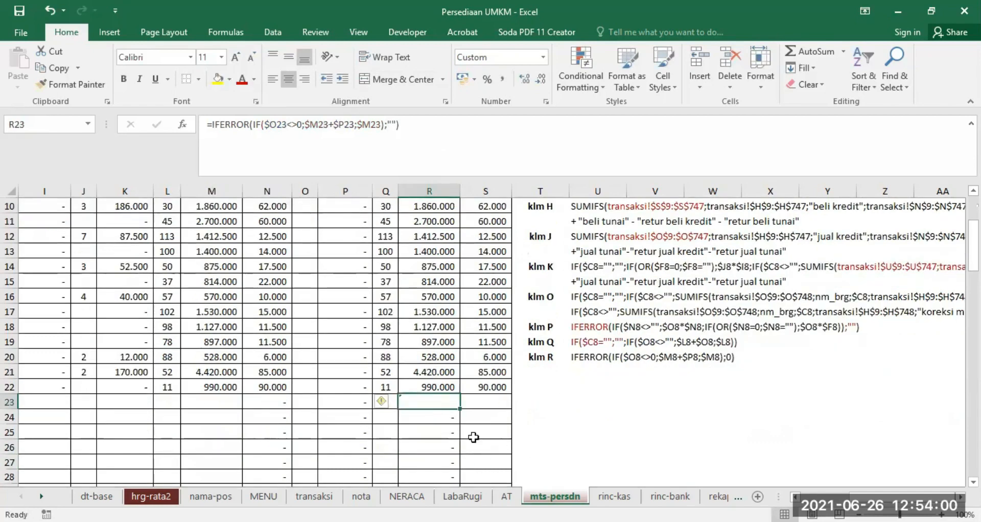
scroll(446, 410, up, 1)
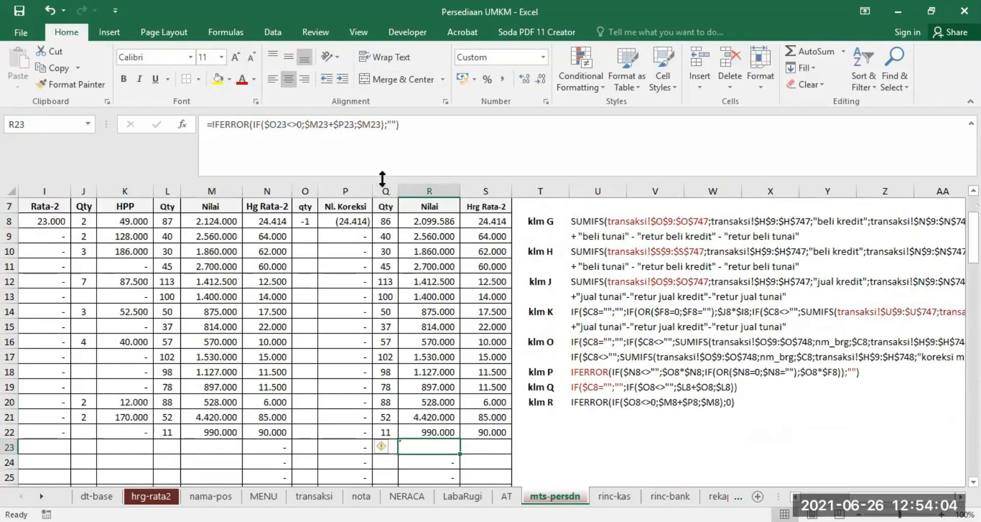
click(50, 10)
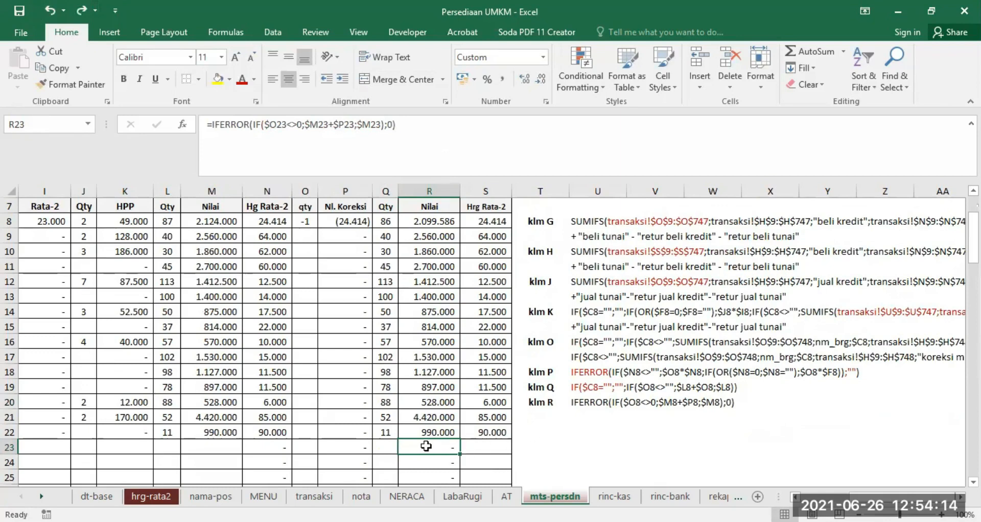
Step: Filter the Persed column to hide the blank rows between the last item and the TOTAL row
scroll(683, 403, up, 2)
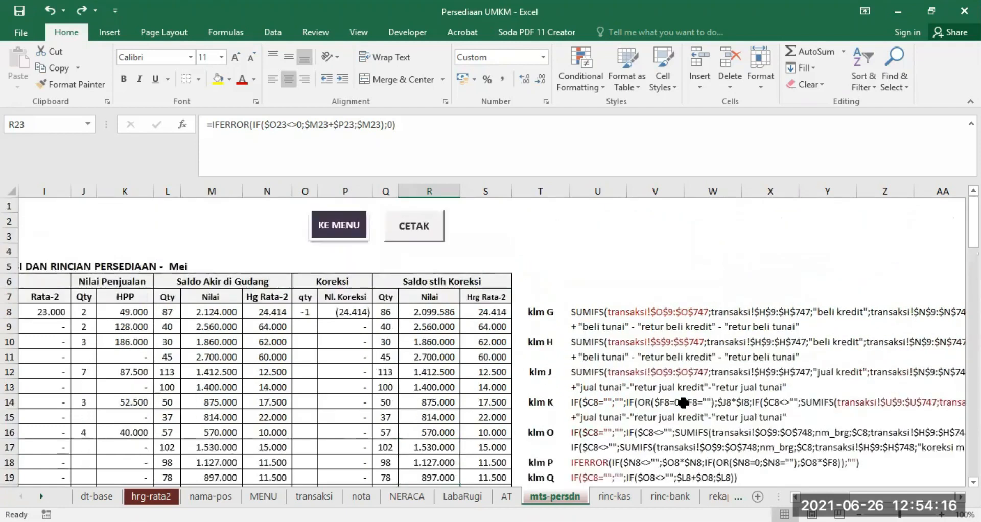
scroll(620, 374, down, 2)
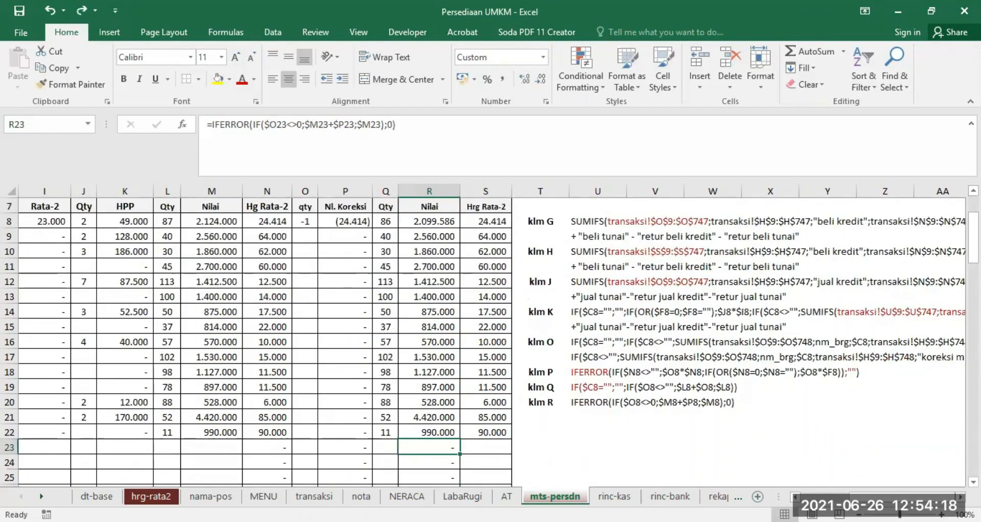
scroll(275, 220, left, 5)
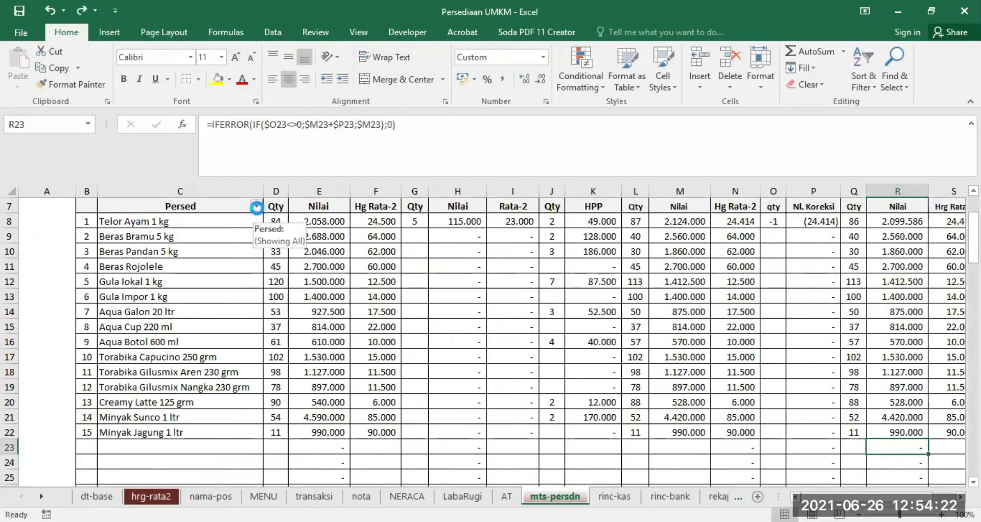
click(255, 206)
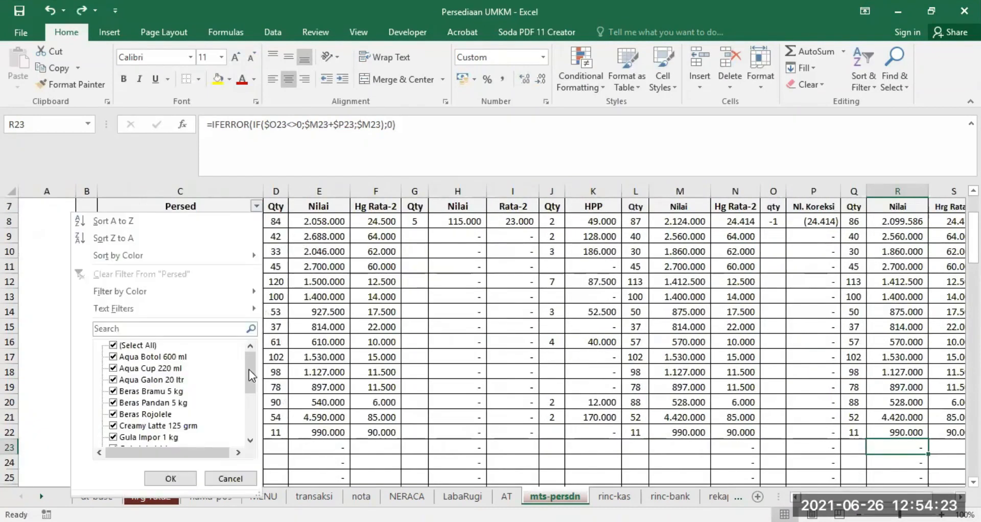
click(465, 346)
click(255, 206)
drag(246, 372, 249, 414)
click(139, 438)
click(171, 478)
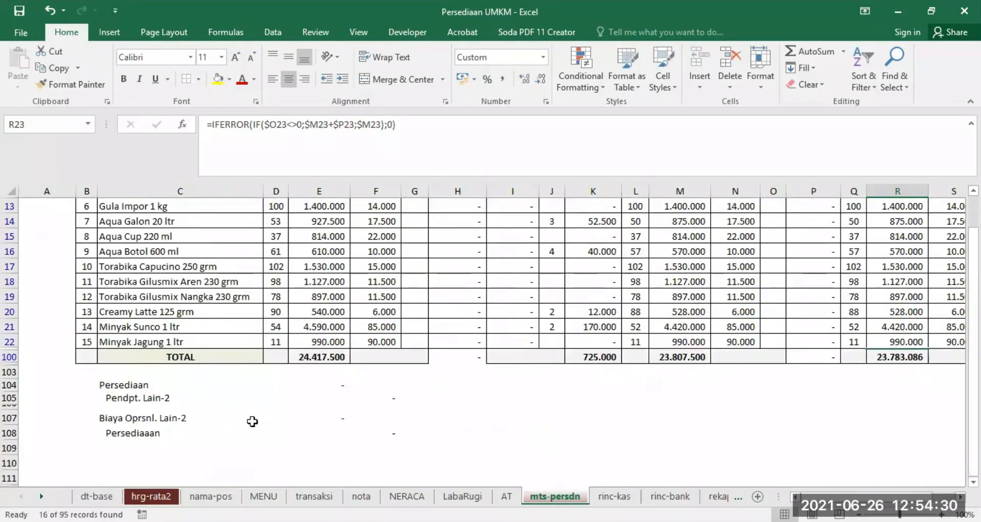
Step: Copy the SUM formula from the TOTAL cell R100 into P100 to total the Nl. Koreksi column
click(895, 358)
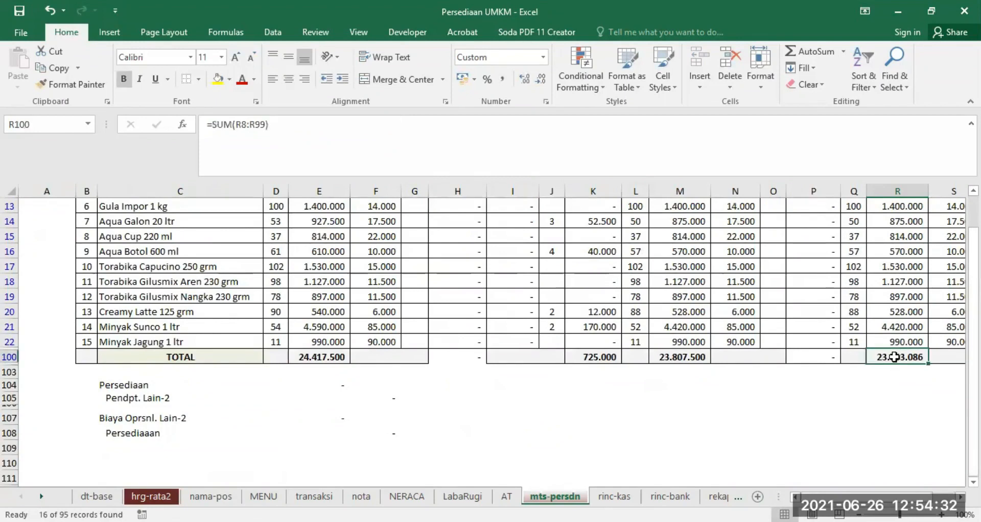
right_click(895, 359)
click(791, 82)
click(815, 357)
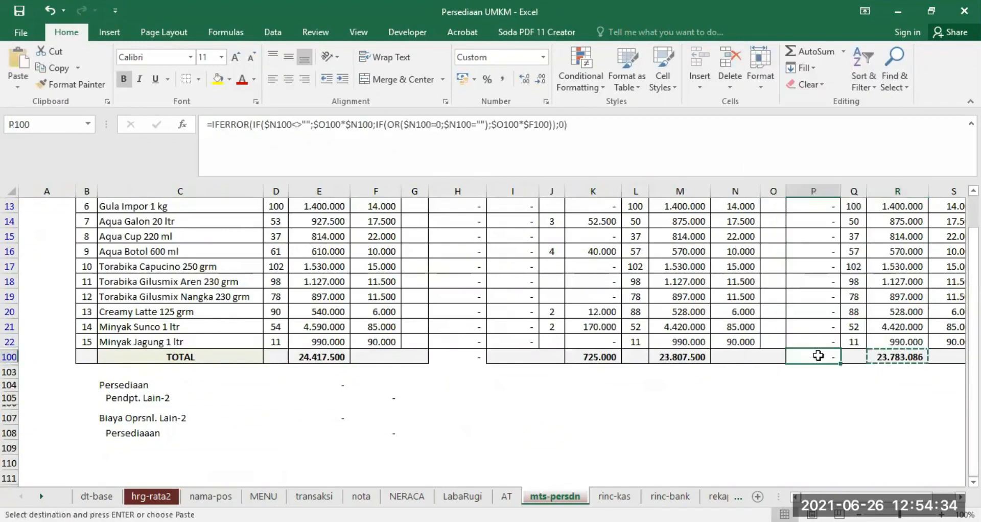
key(ctrl+v)
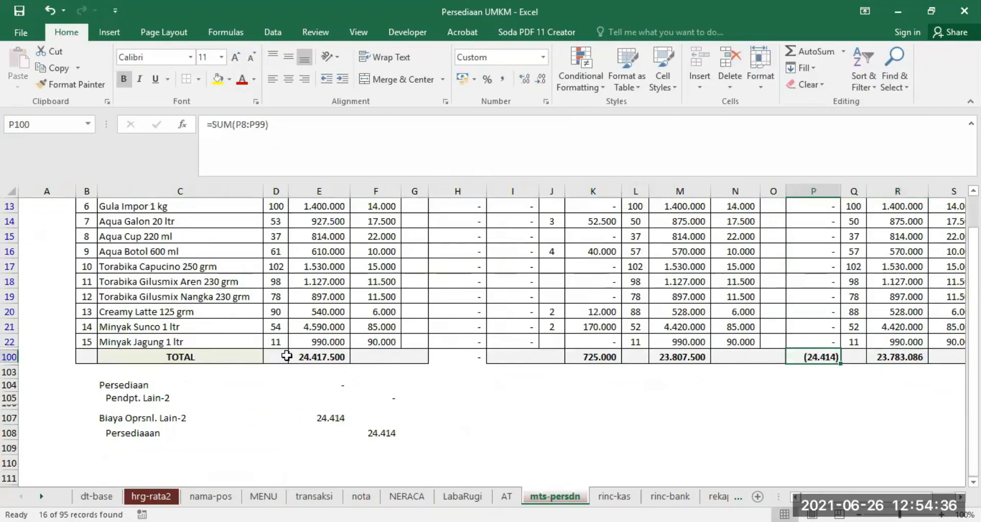
Step: Examine the Persediaan, Pendpt. Lain-2 and Biaya Oprsnl. Lain-2 adjusting entries below the table against the Nl. Koreksi total
scroll(825, 253, up, 4)
scroll(825, 268, down, 4)
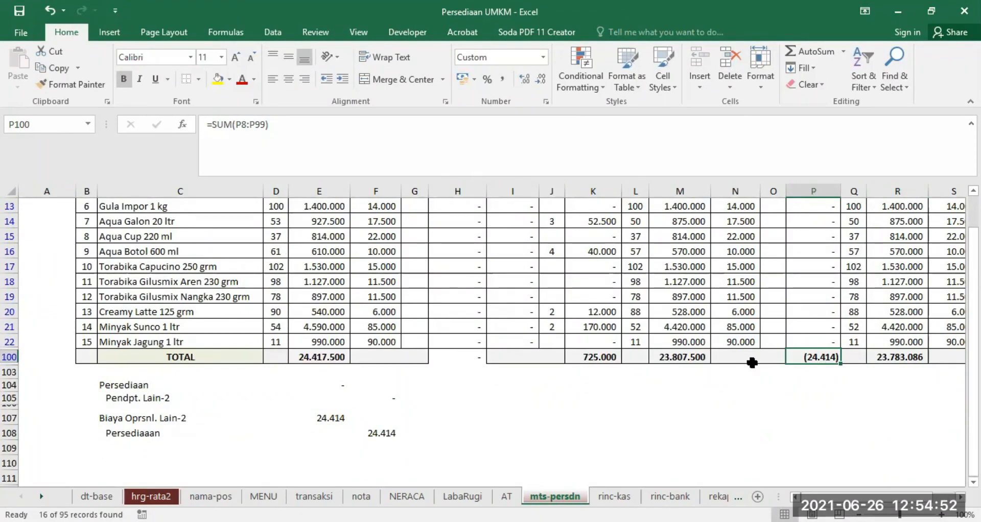
click(129, 434)
click(389, 433)
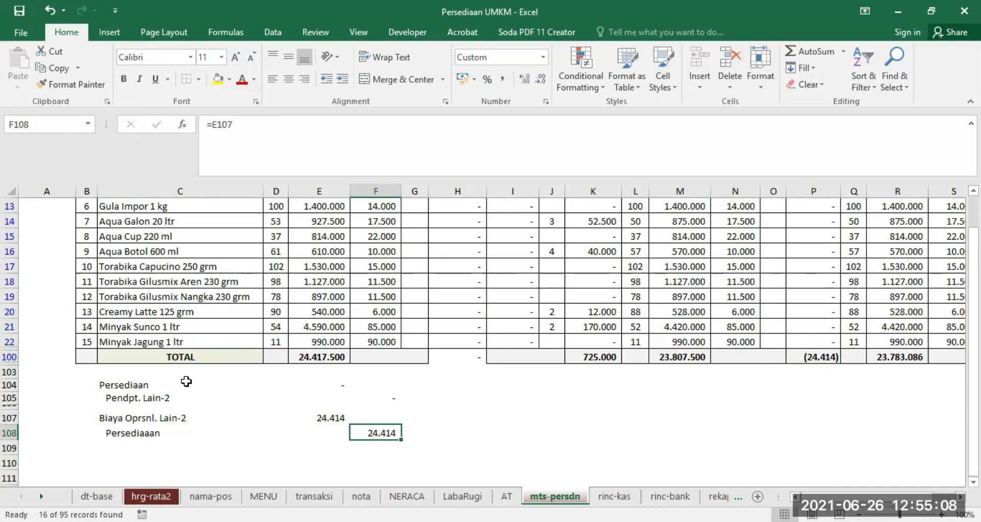
click(126, 385)
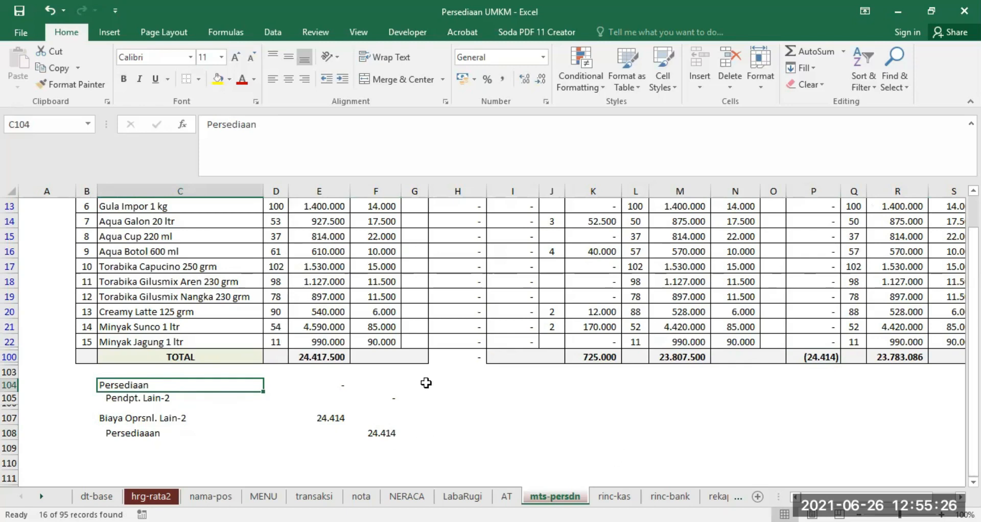
Step: Test the adjusting entries with a positive correction total of 2 in P100, and undo the entry
click(819, 361)
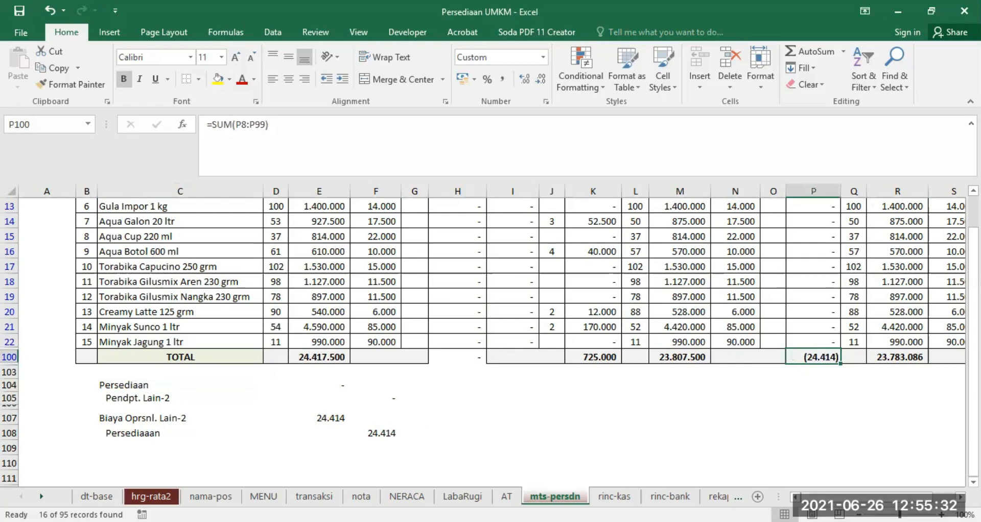
text(2)
key(Return)
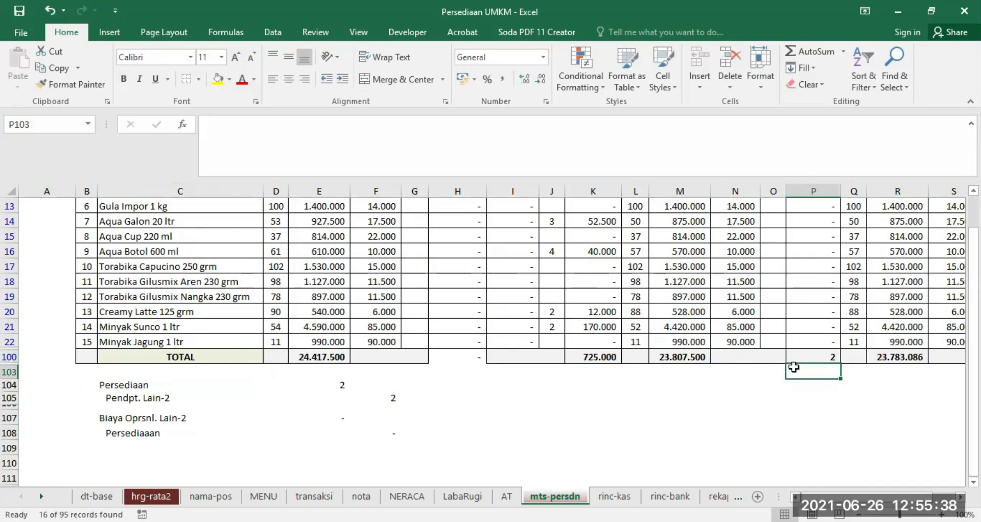
click(49, 10)
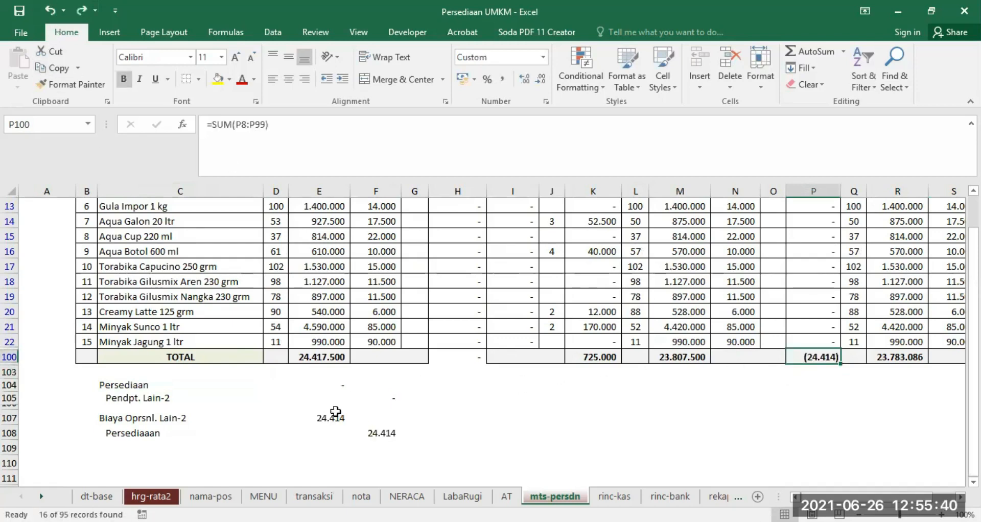
scroll(719, 419, up, 4)
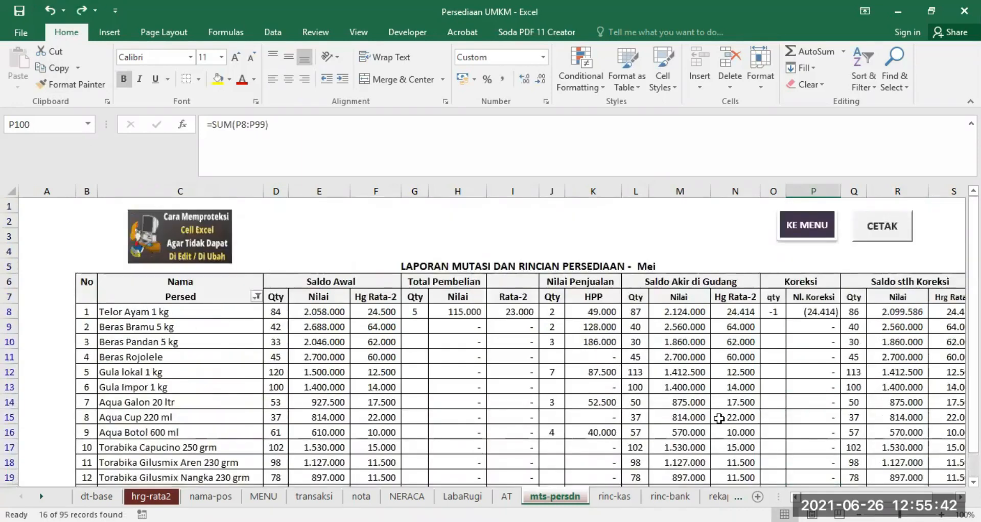